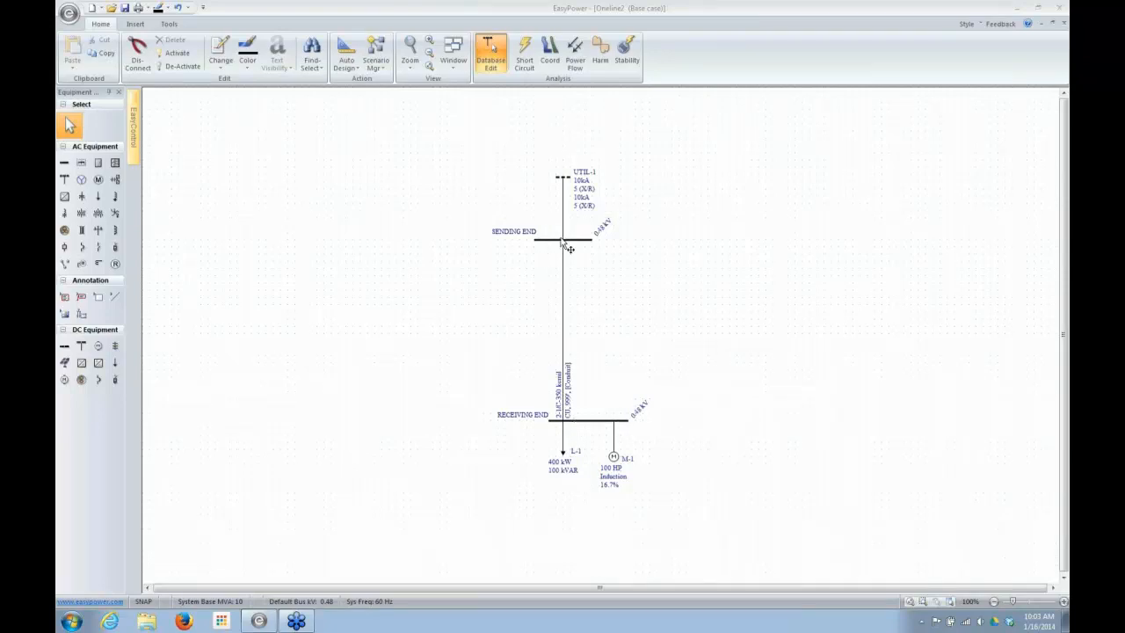
Review motor M-1's specifications and power flow settings, and close its data without making changes
mouse_move(571, 423)
double_click(620, 469)
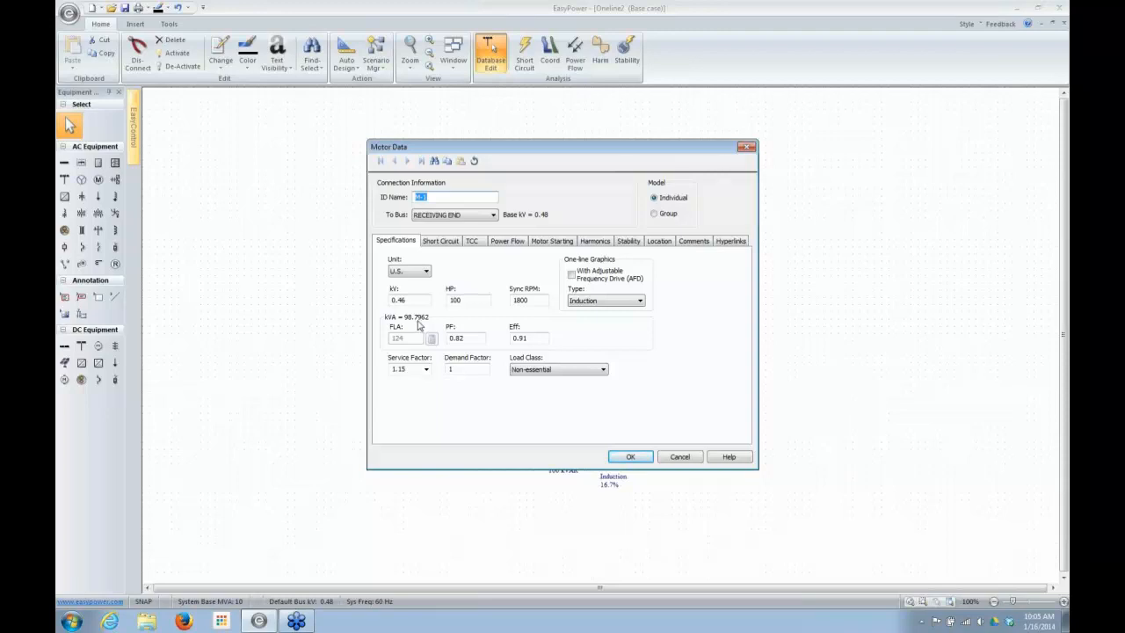
click(509, 247)
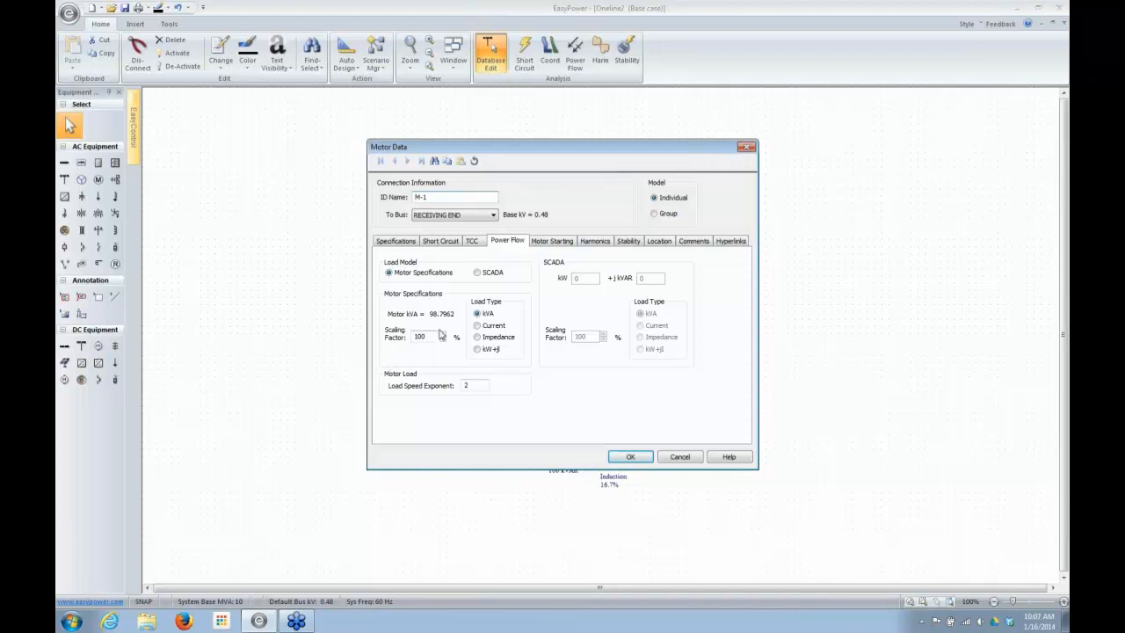
click(397, 242)
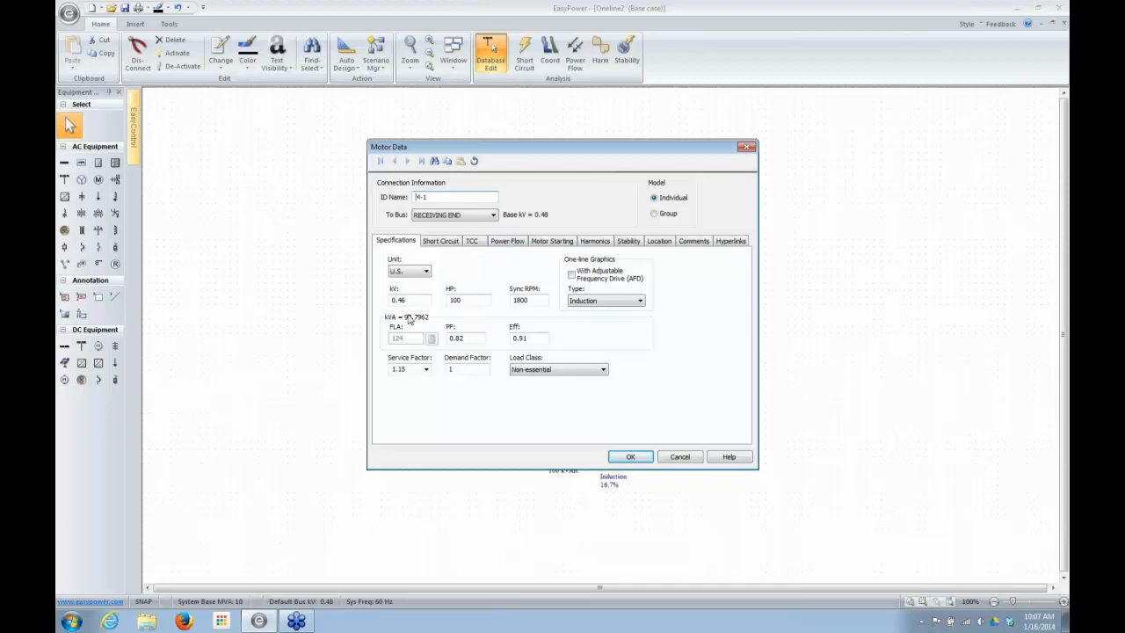
click(510, 242)
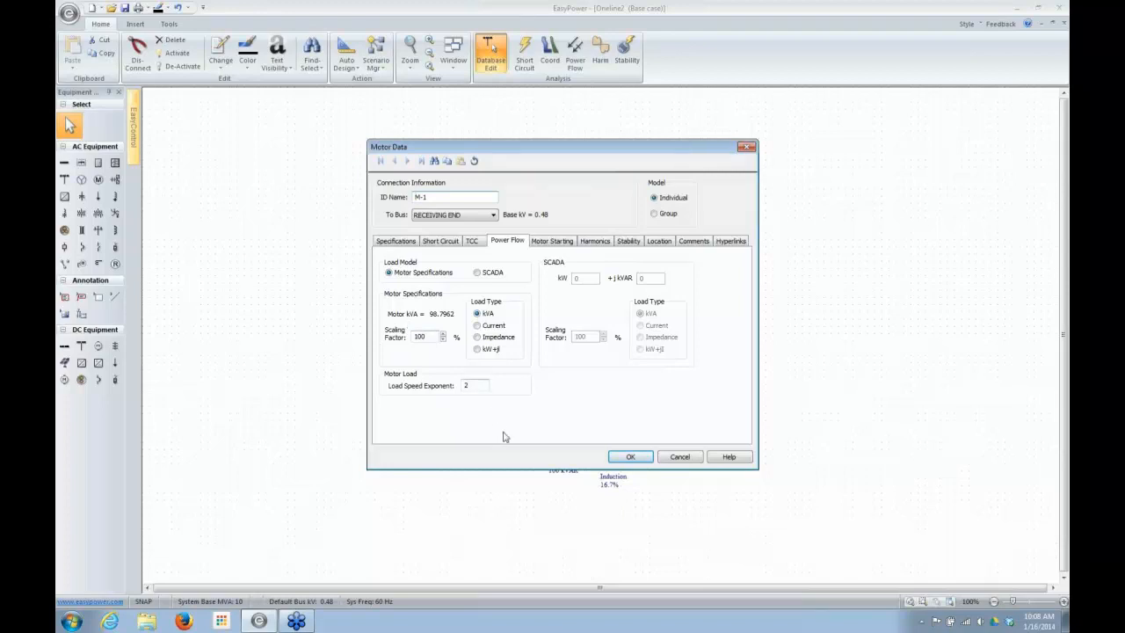
click(682, 460)
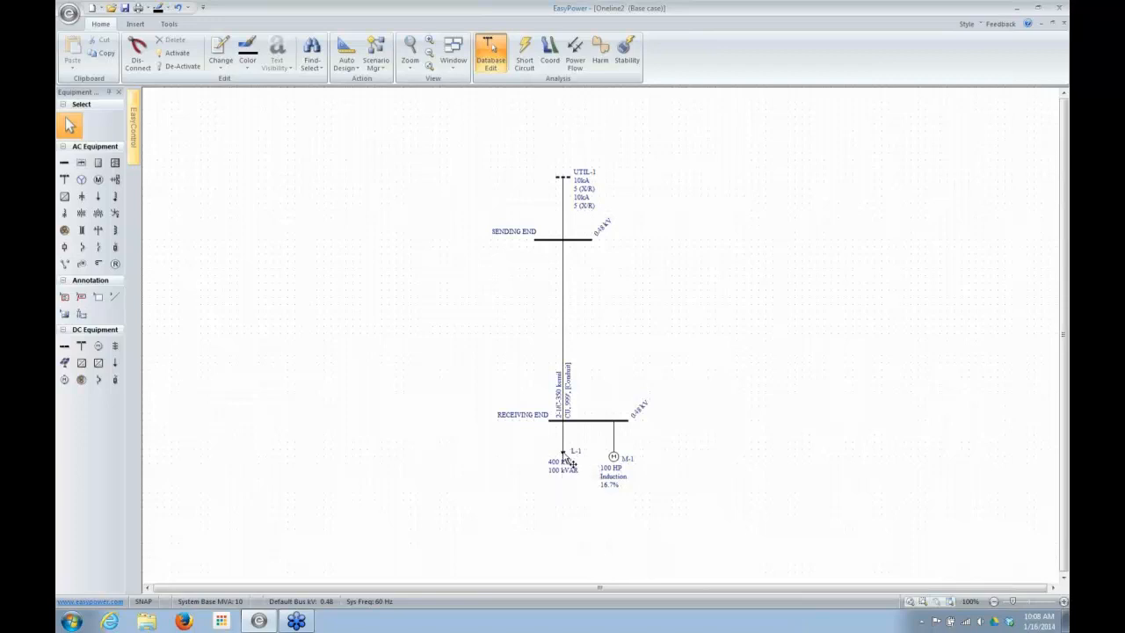
Open the data of load L-1 at the receiving end and set its load unit to MW & MVAR
mouse_move(571, 462)
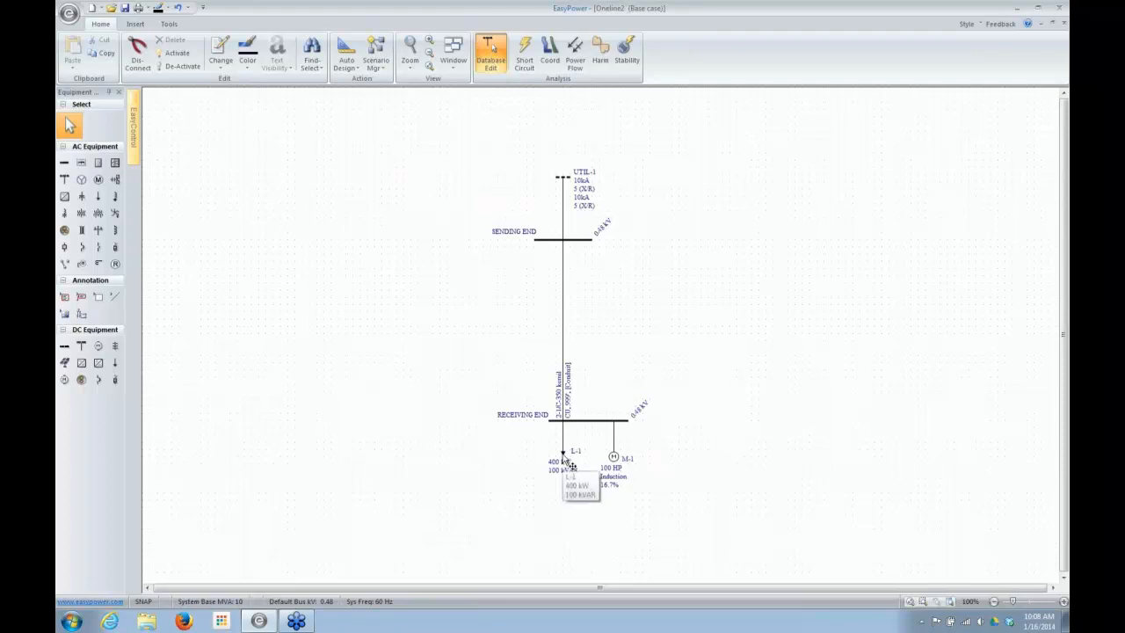
double_click(568, 460)
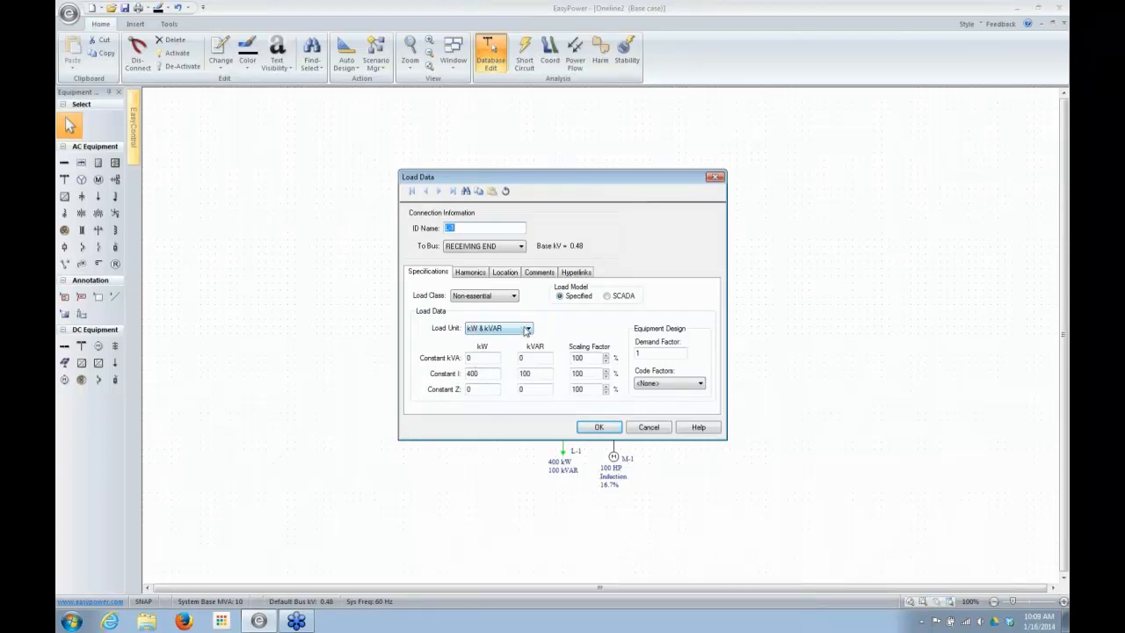
click(526, 329)
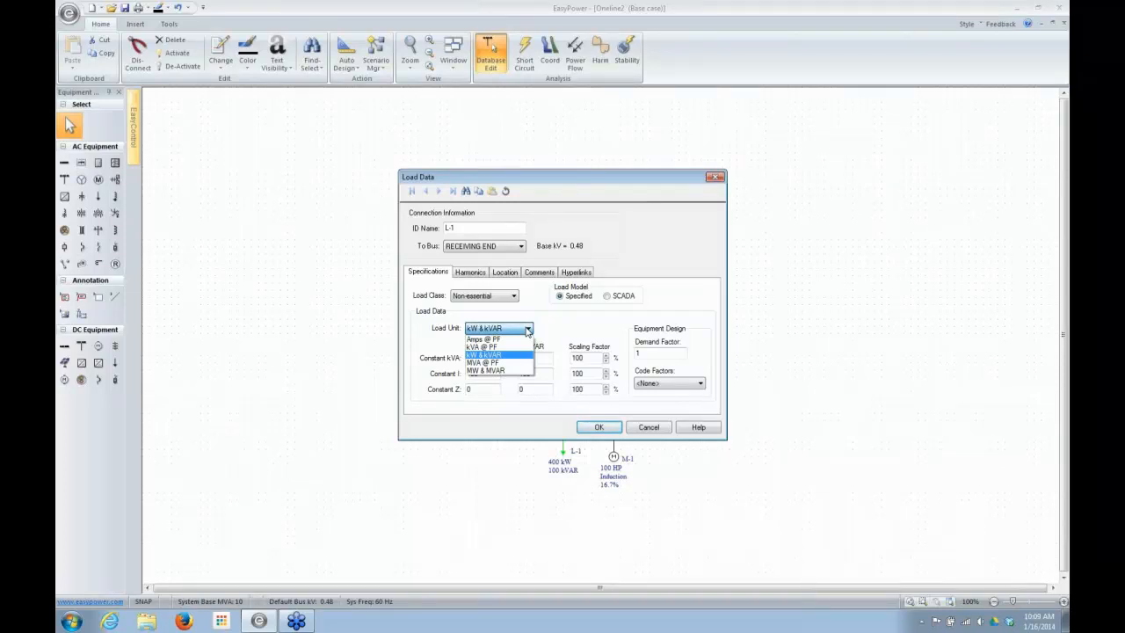
click(507, 371)
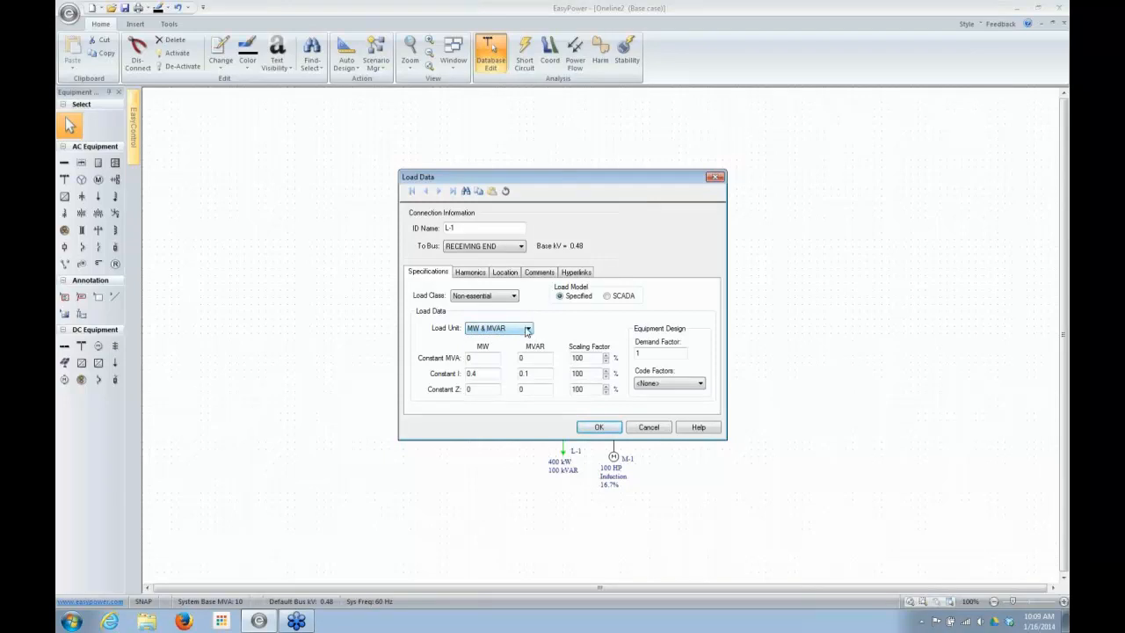
click(531, 361)
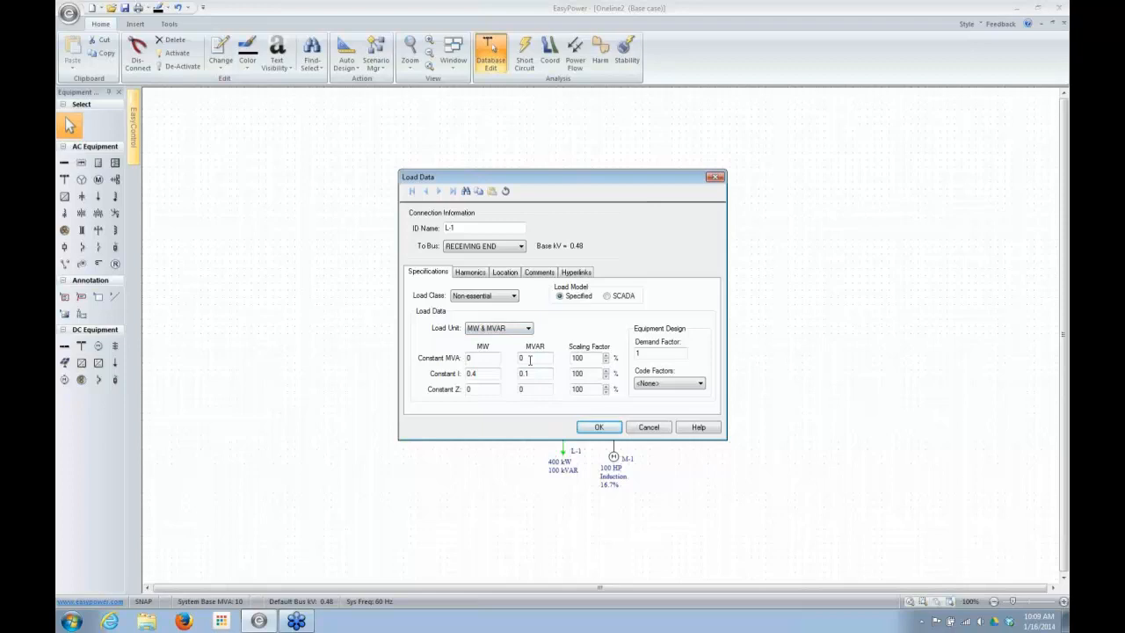
drag(526, 357, 514, 361)
Switch load L-1's unit to kW & kVAR and back to MW & MVAR
click(530, 329)
click(530, 329)
click(528, 328)
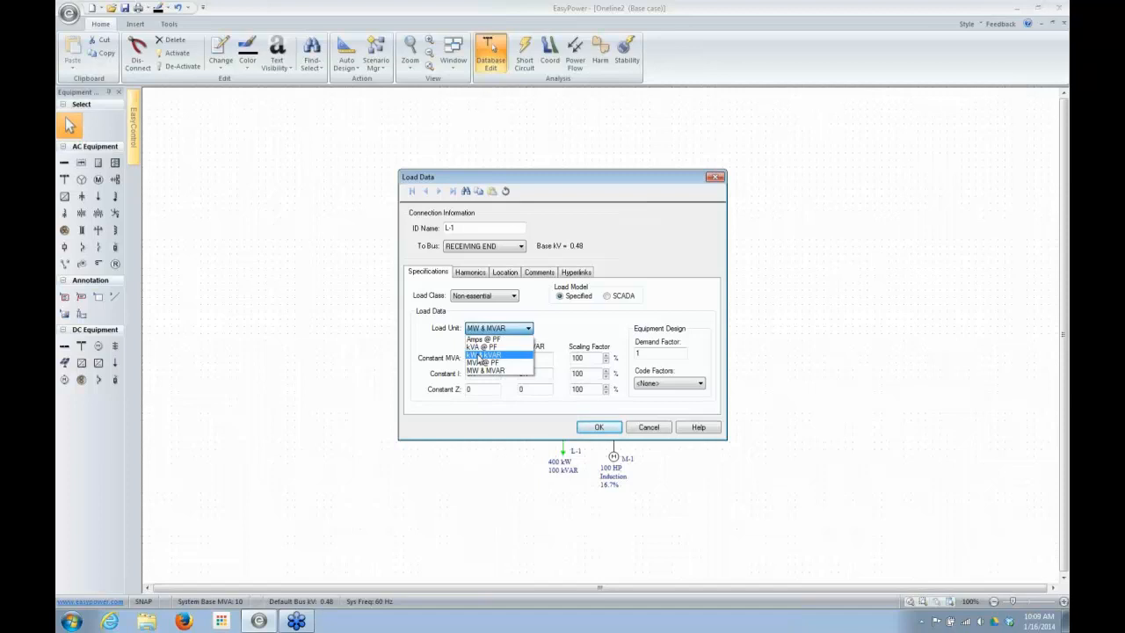
click(481, 354)
click(528, 330)
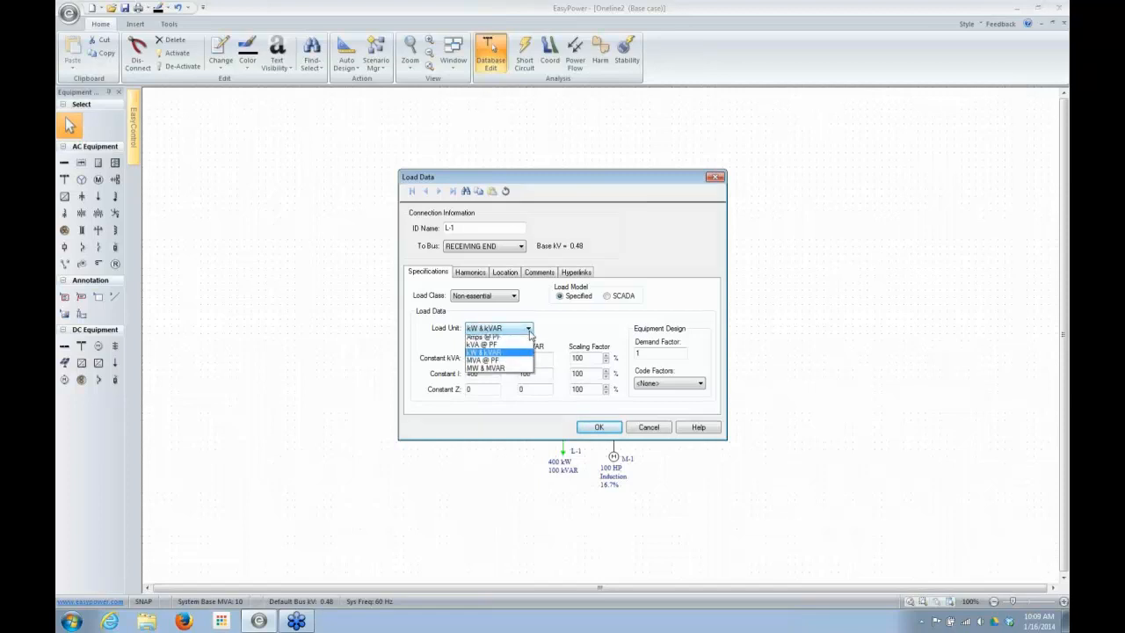
click(505, 374)
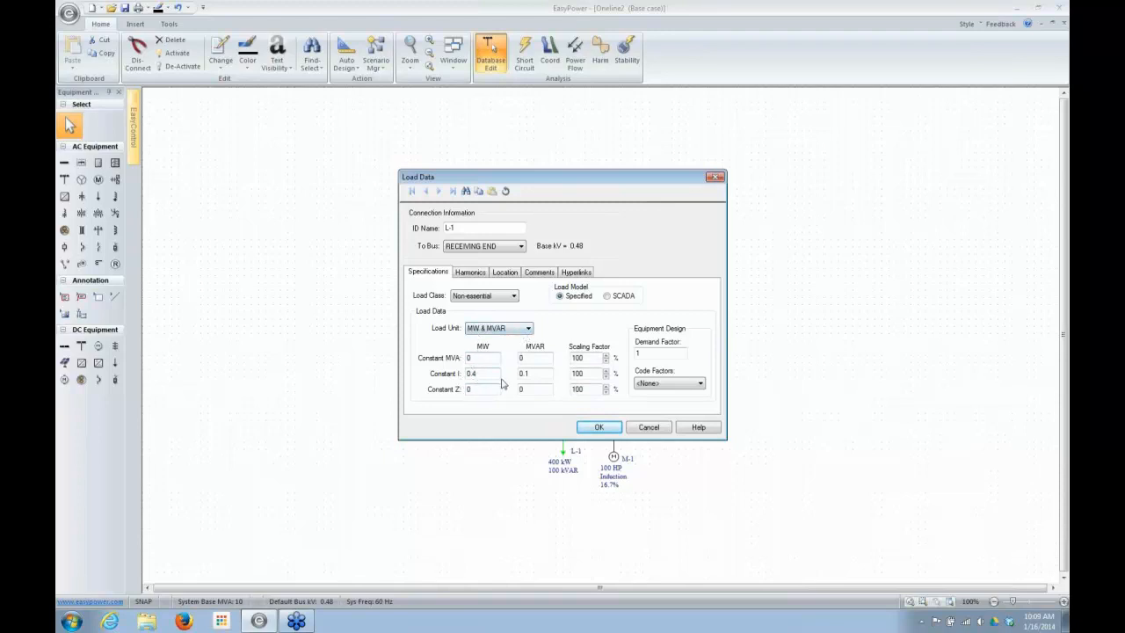
Try Amps @ PF for load L-1, set its load unit to kVA @ PF and save the load data
click(522, 331)
click(515, 339)
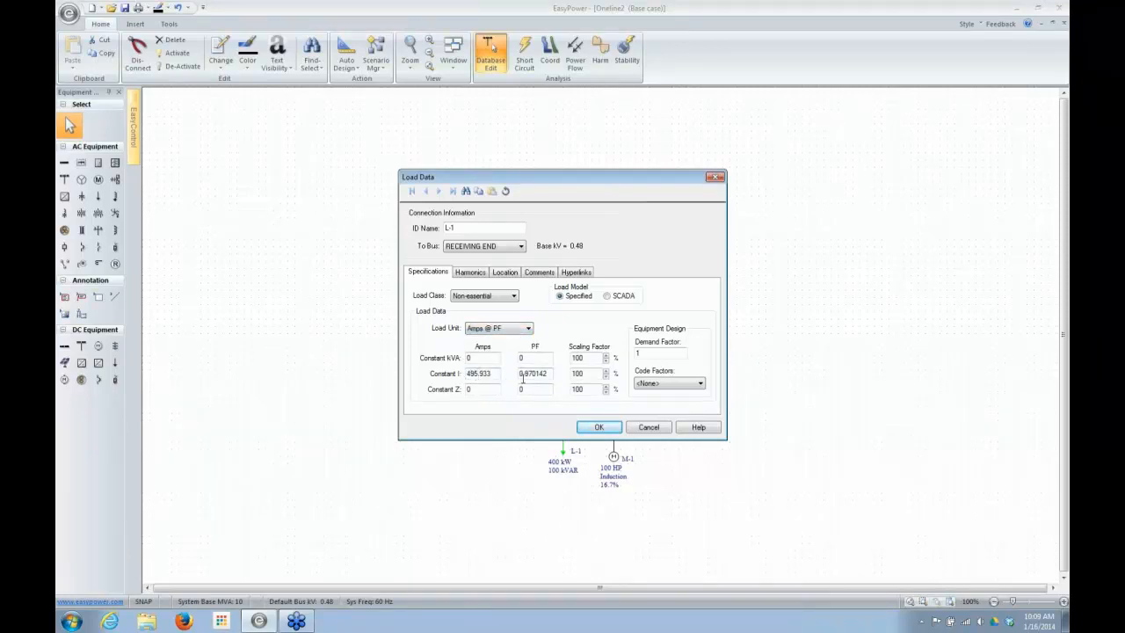
click(528, 331)
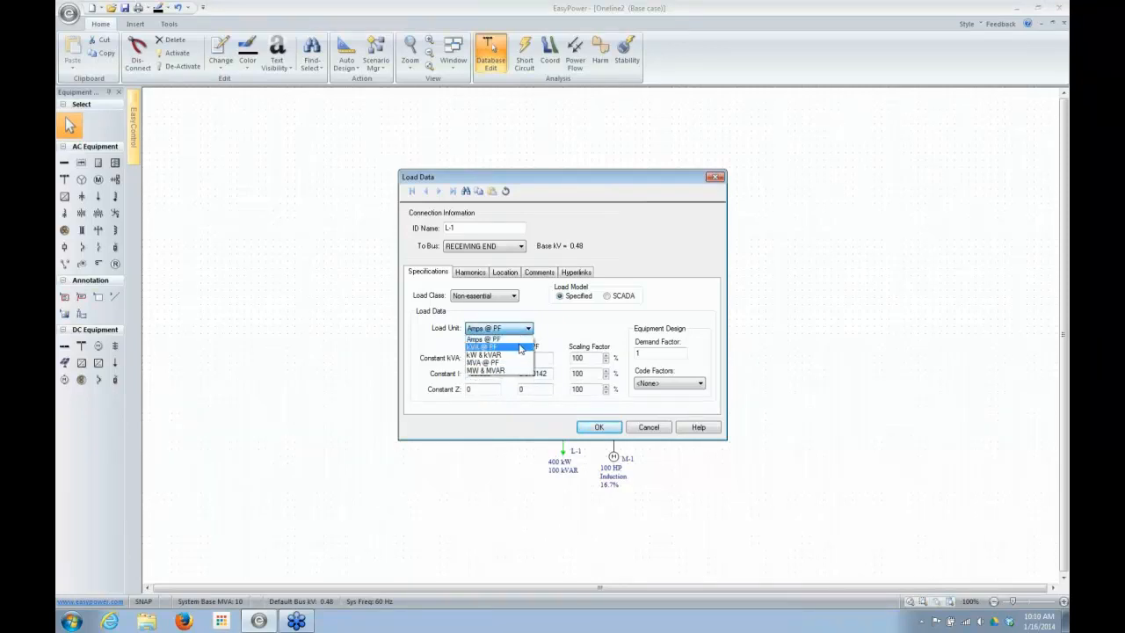
click(521, 348)
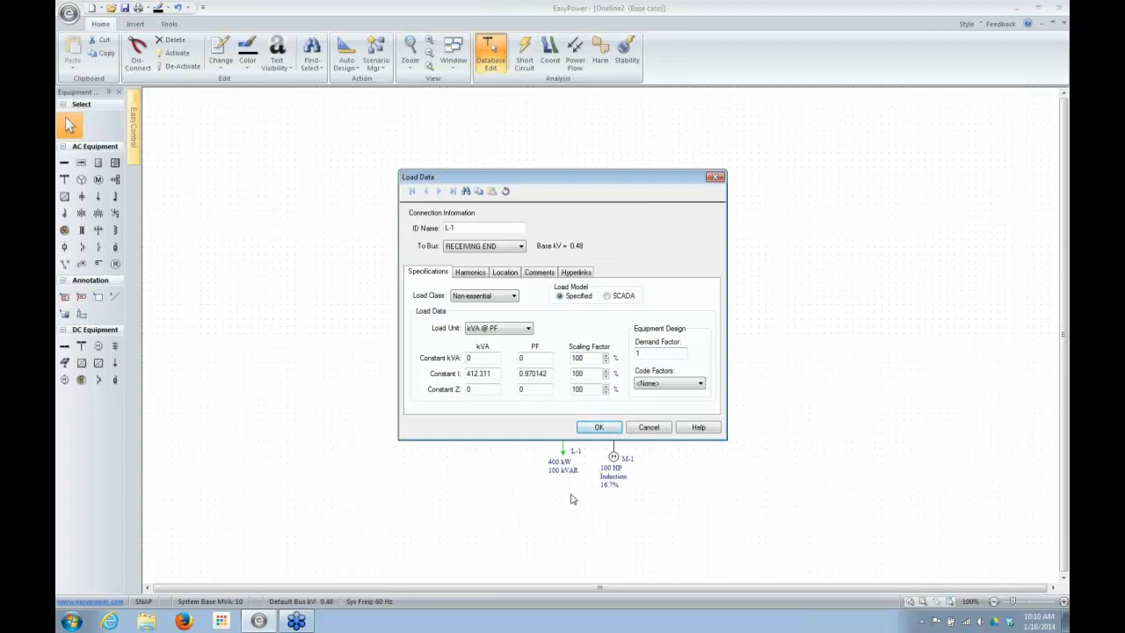
click(598, 427)
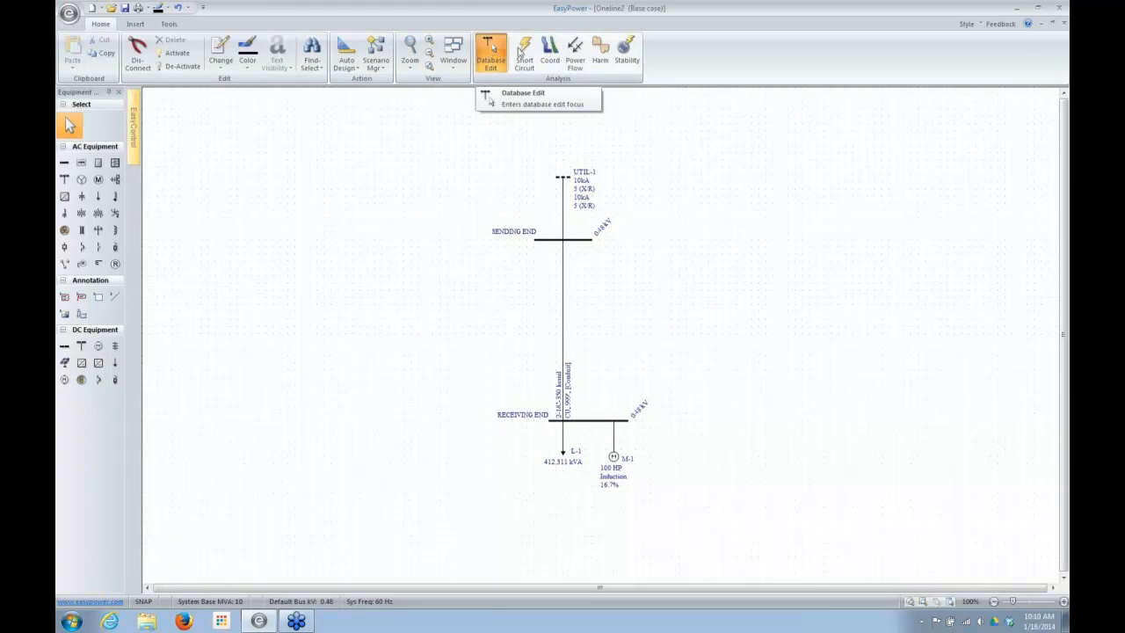
Enter the power flow focus and solve the power flow for the one-line
click(489, 51)
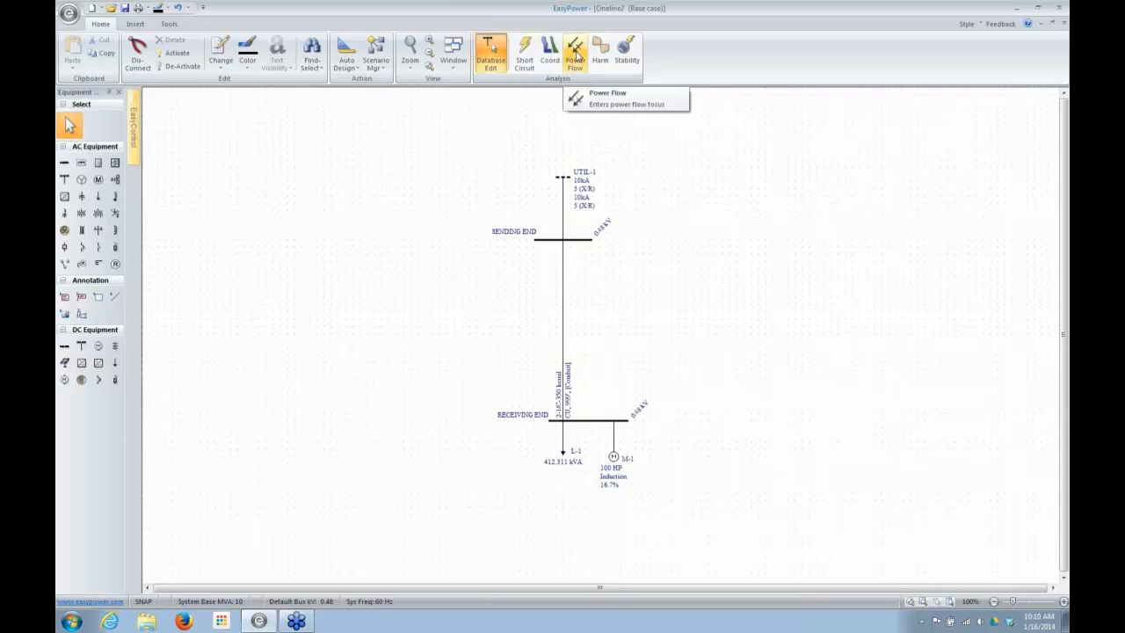
click(576, 57)
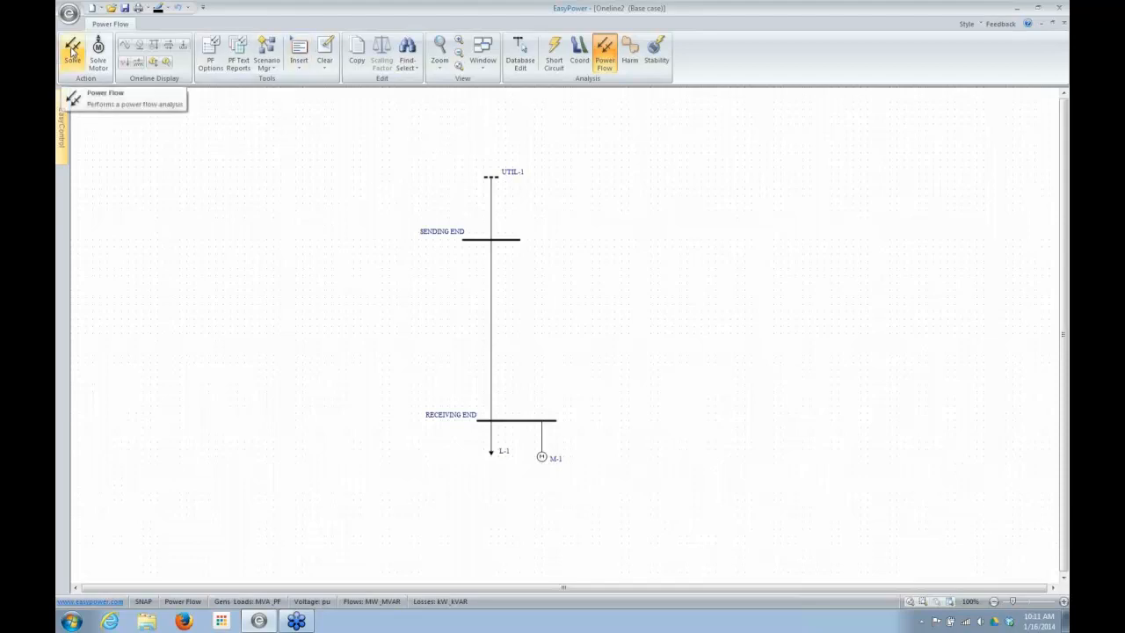
click(72, 51)
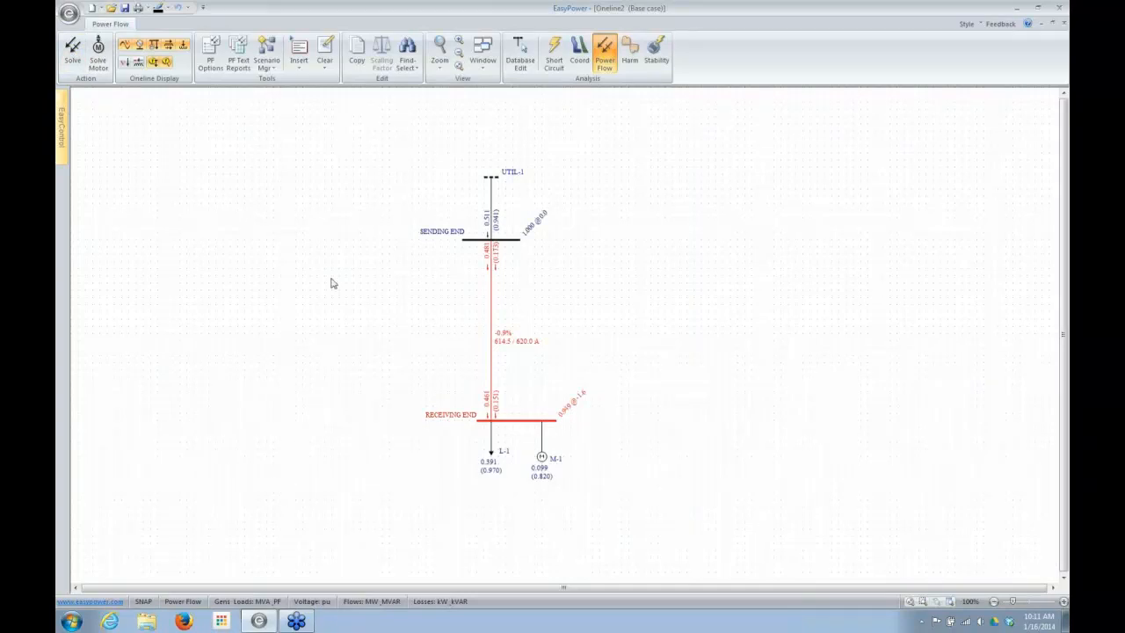
Examine the power flow results from the UTIL-1 source through the sending end bus and cable down to the receiving end loads
scroll(330, 326, up, 3)
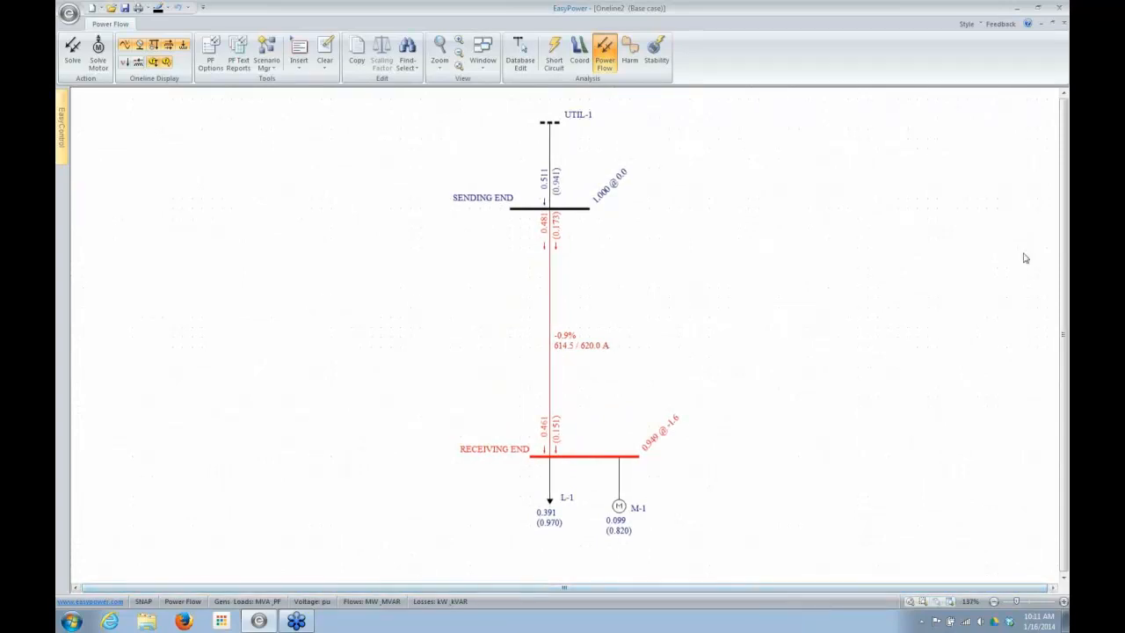
scroll(762, 167, up, 3)
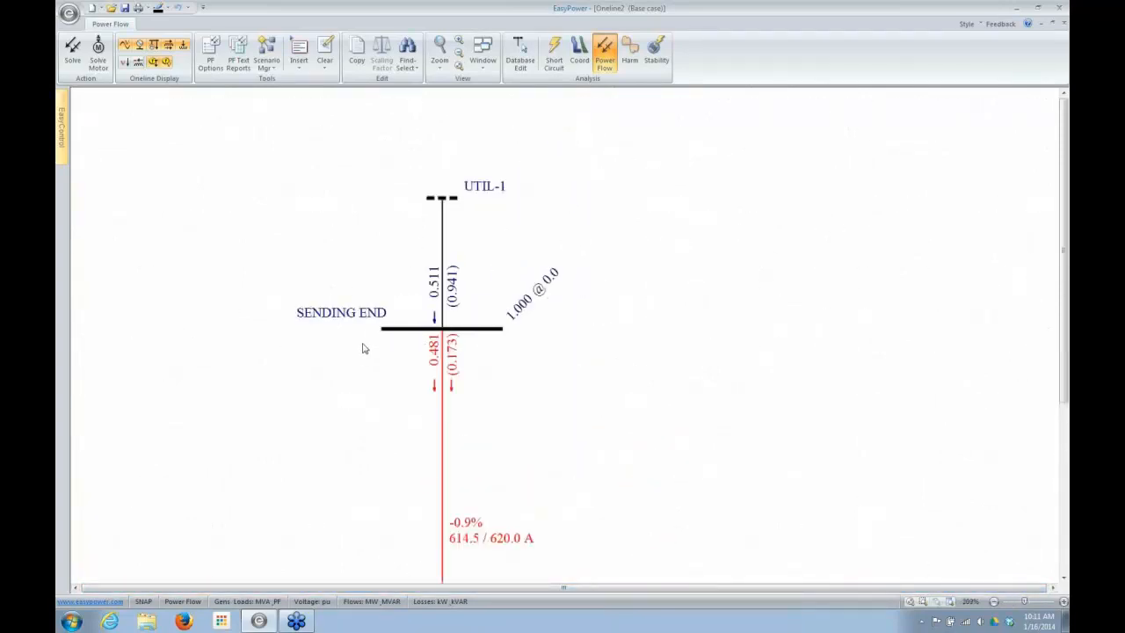
click(1063, 578)
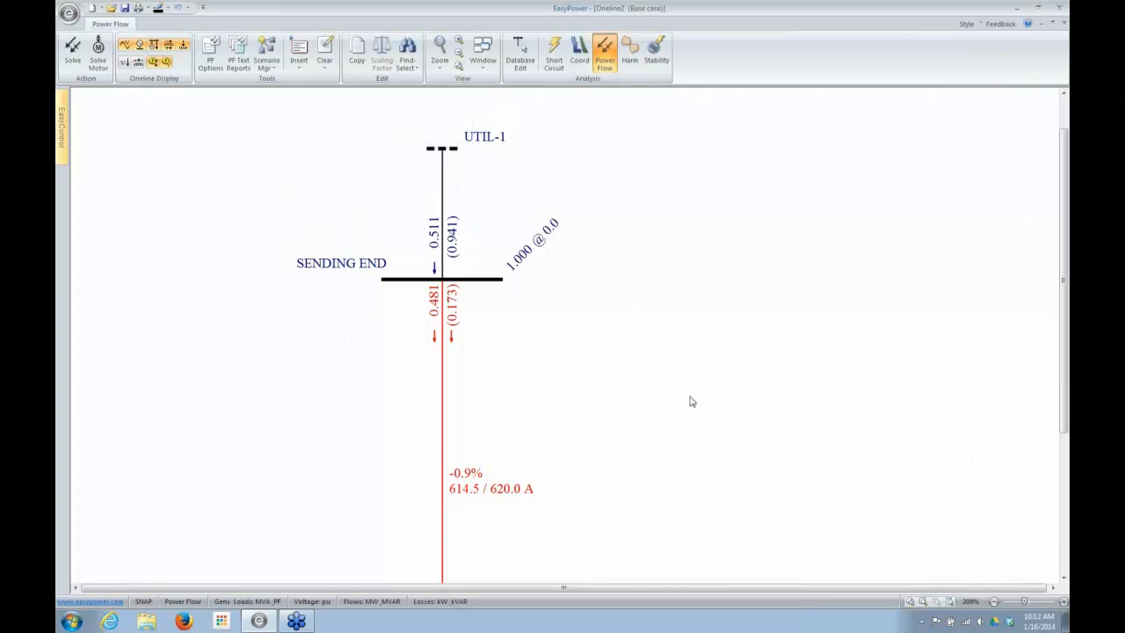
click(1063, 578)
click(1063, 578)
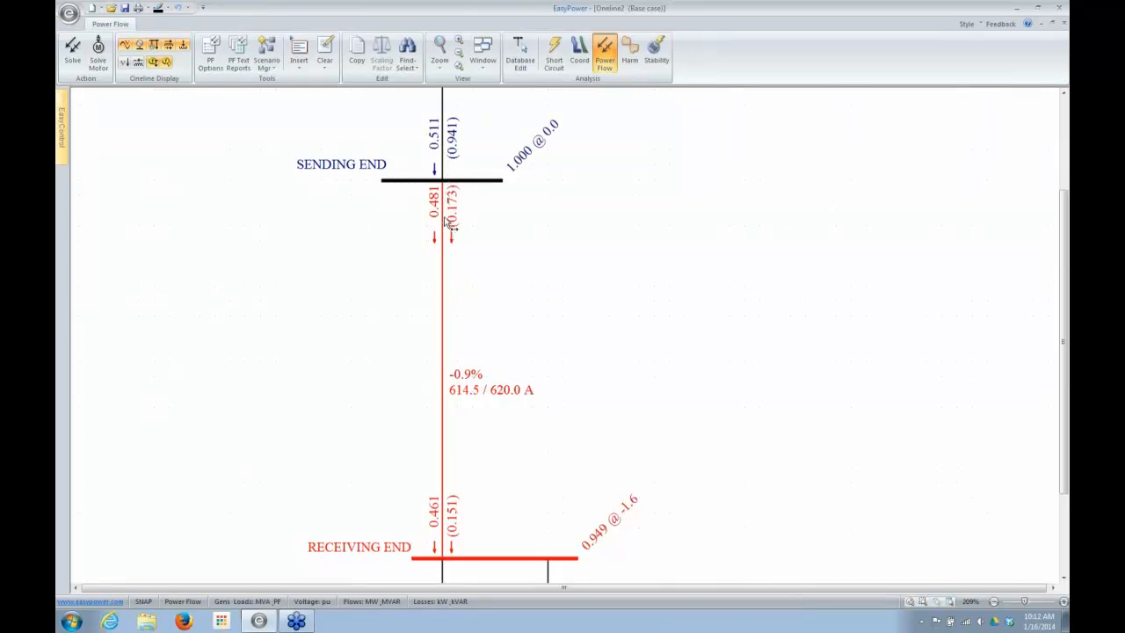
mouse_move(448, 207)
click(1062, 578)
click(1062, 577)
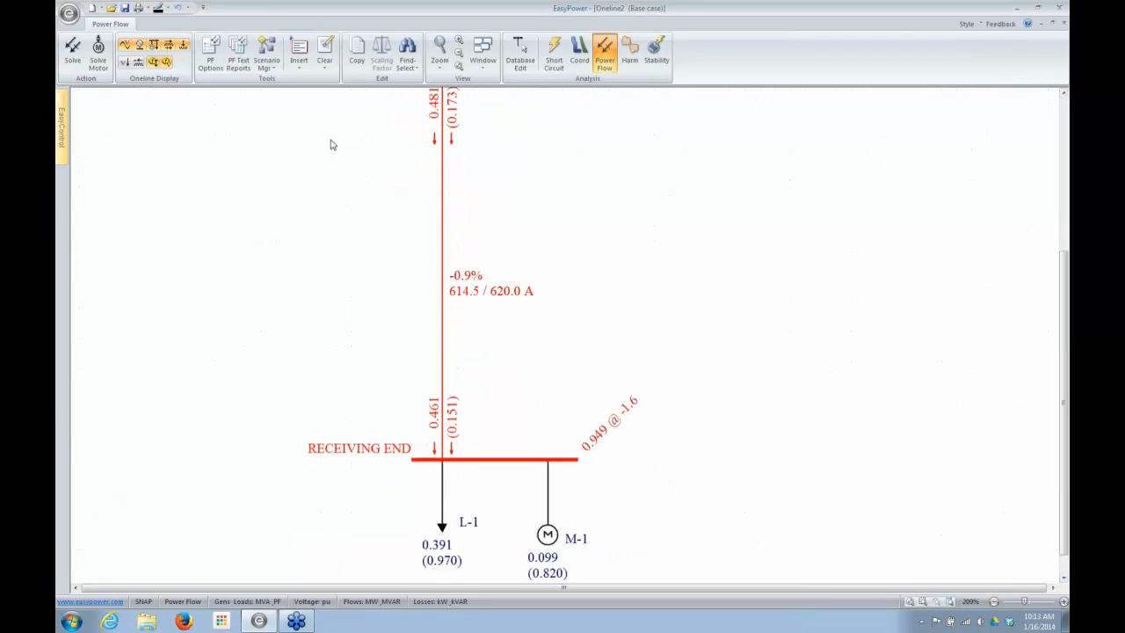
Compare the voltages and branch flows at the sending and receiving end buses with the L-1 and M-1 load results
scroll(770, 279, down, 1)
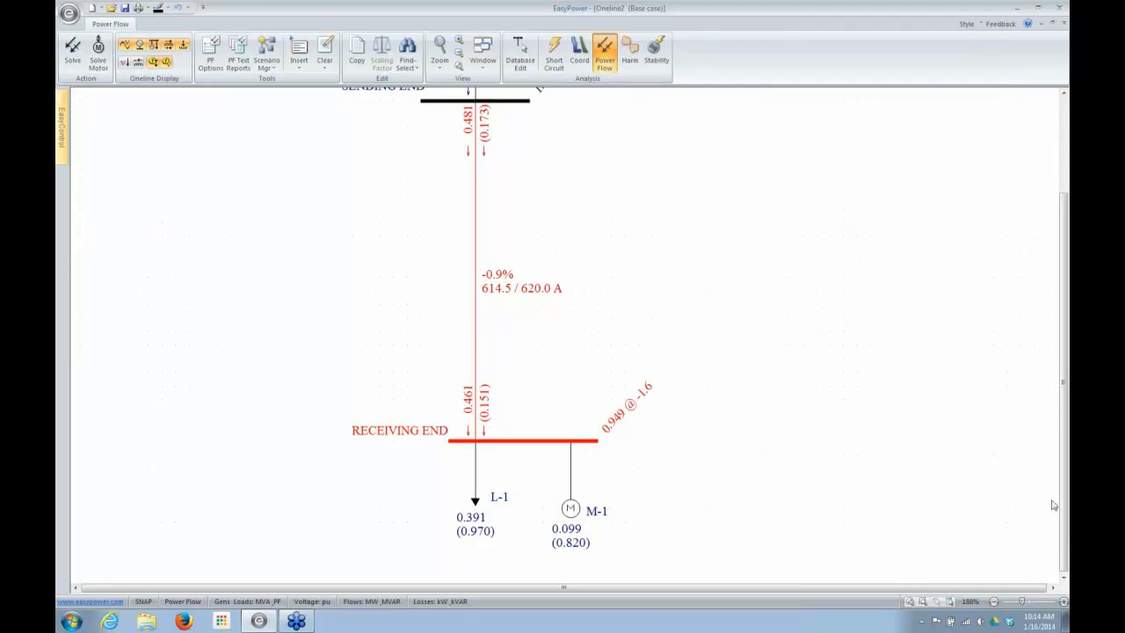
scroll(1065, 508, up, 2)
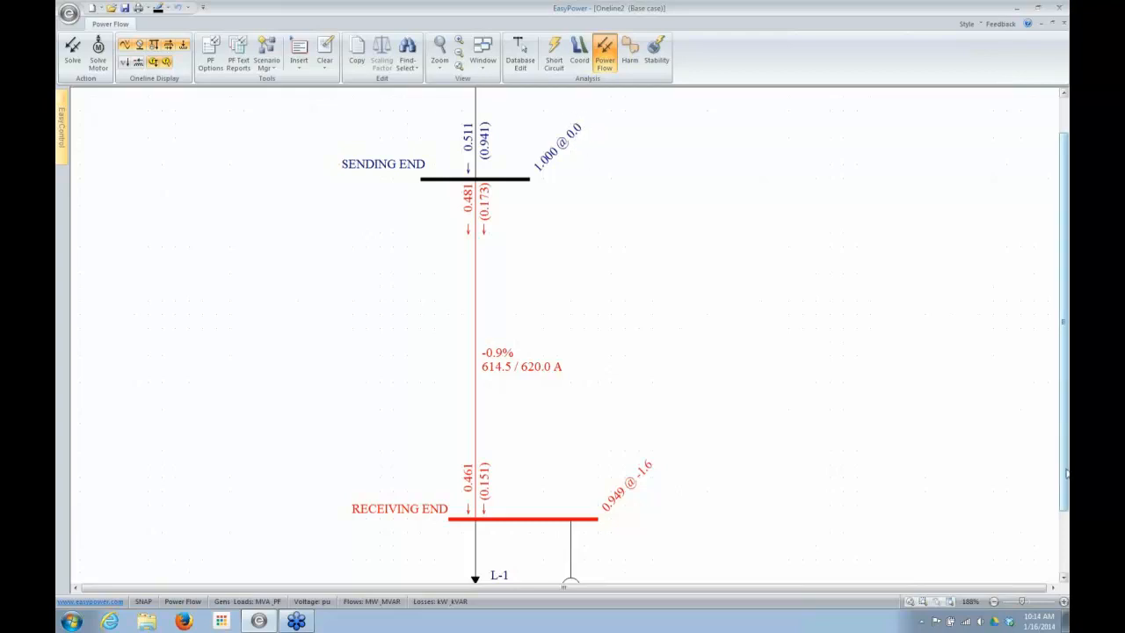
drag(1067, 475, 1066, 536)
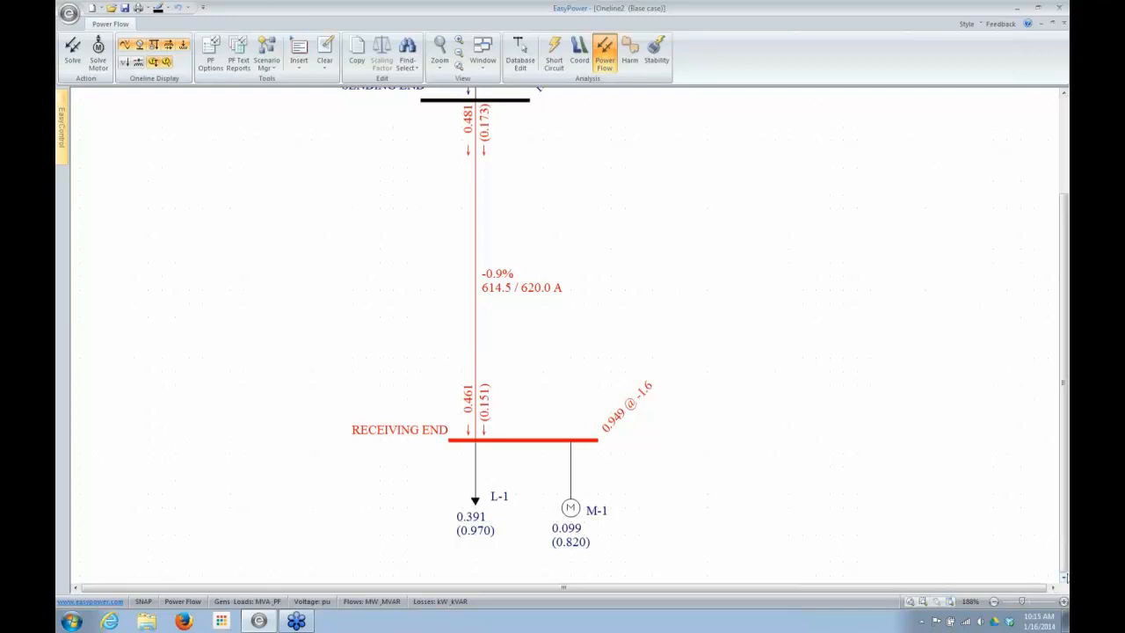
click(1063, 577)
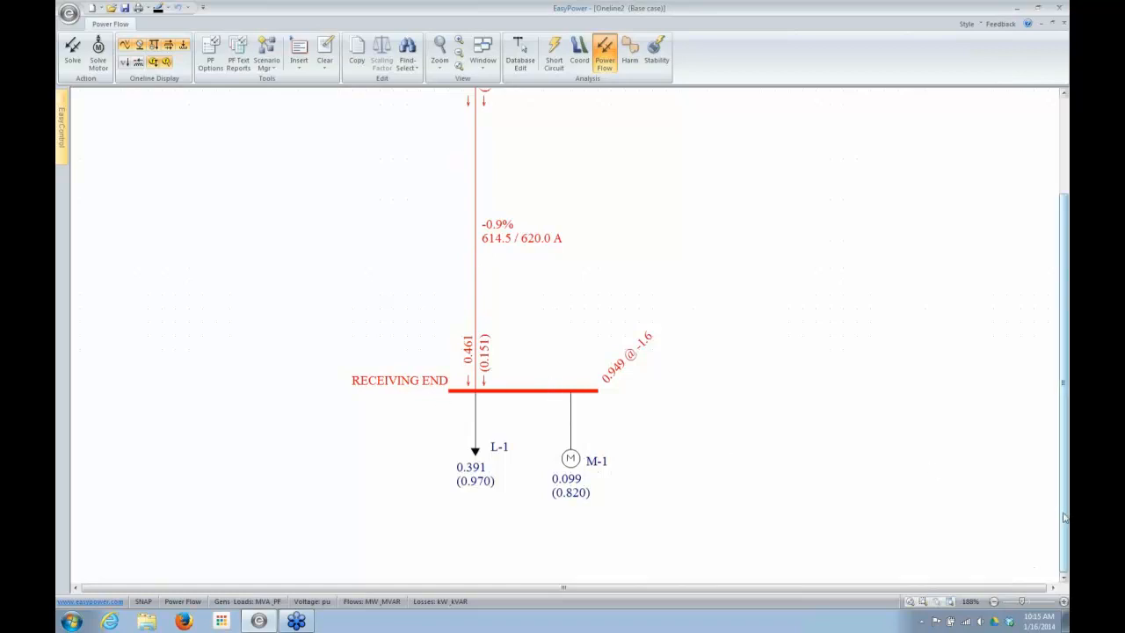
drag(1066, 516, 1065, 406)
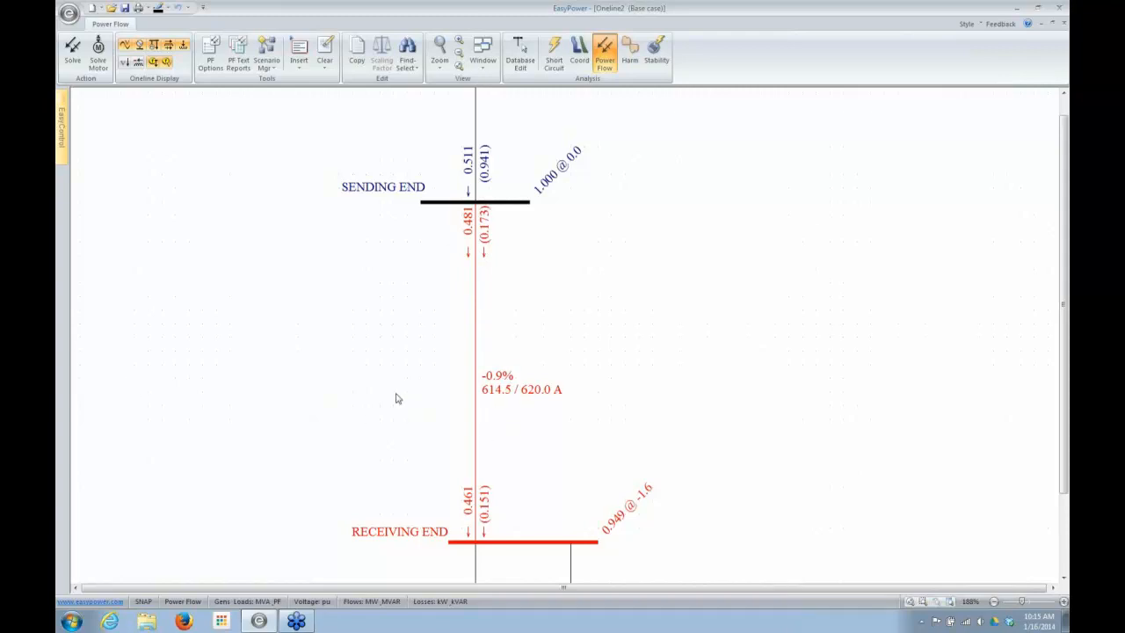
click(1063, 579)
click(1063, 578)
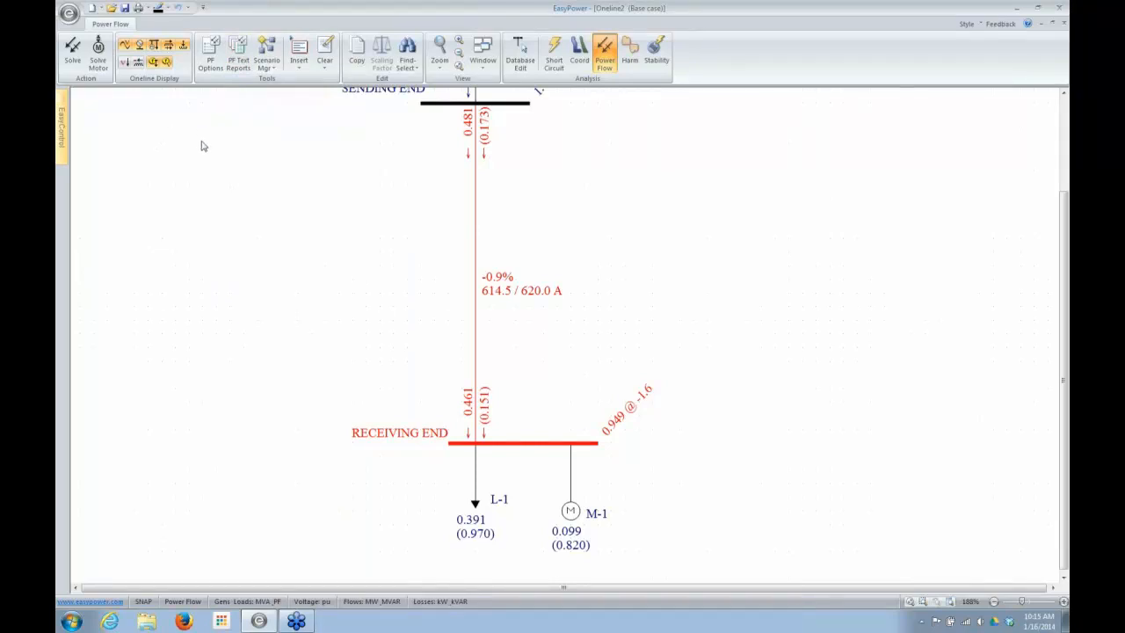
Open the one-line output settings of the power flow options and move the dialog clear of the one-line results
click(210, 50)
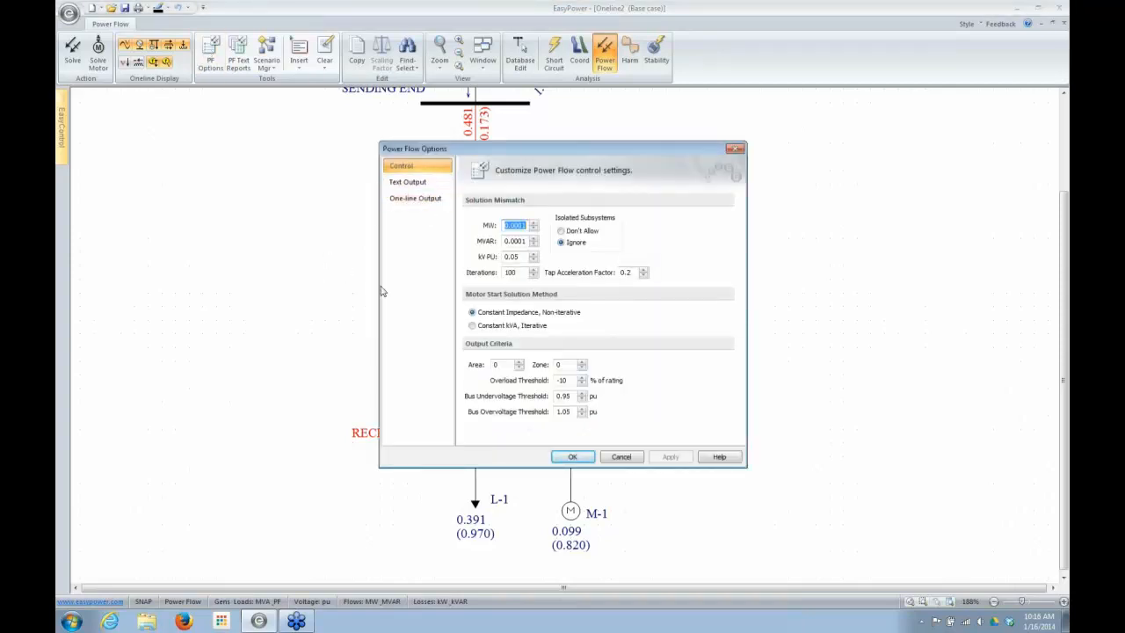
click(405, 200)
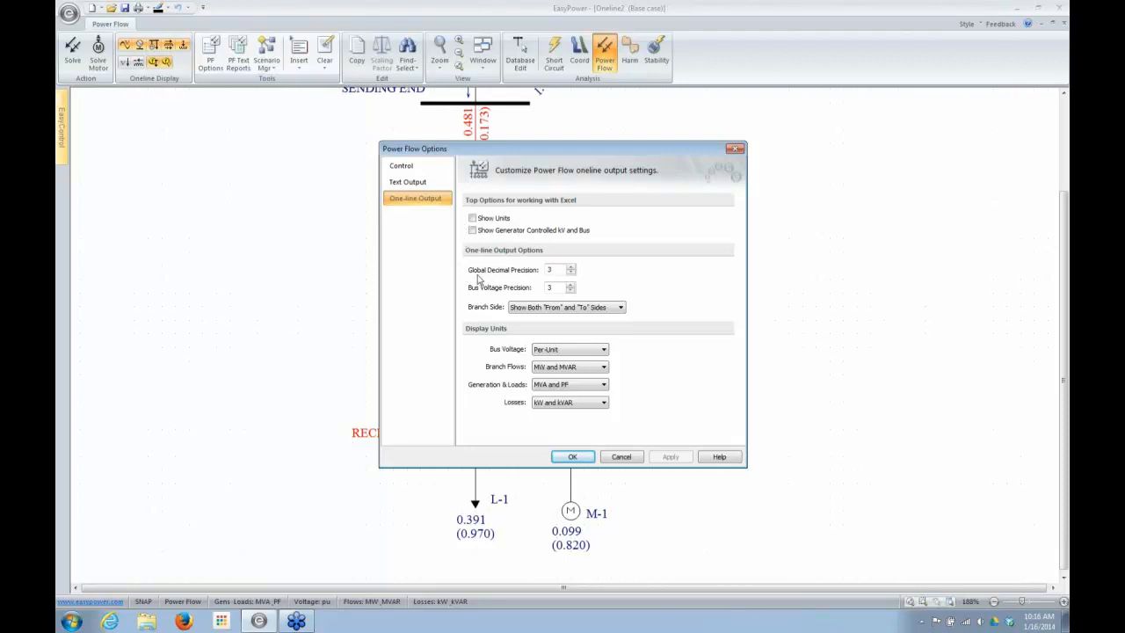
click(570, 273)
drag(615, 156, 272, 129)
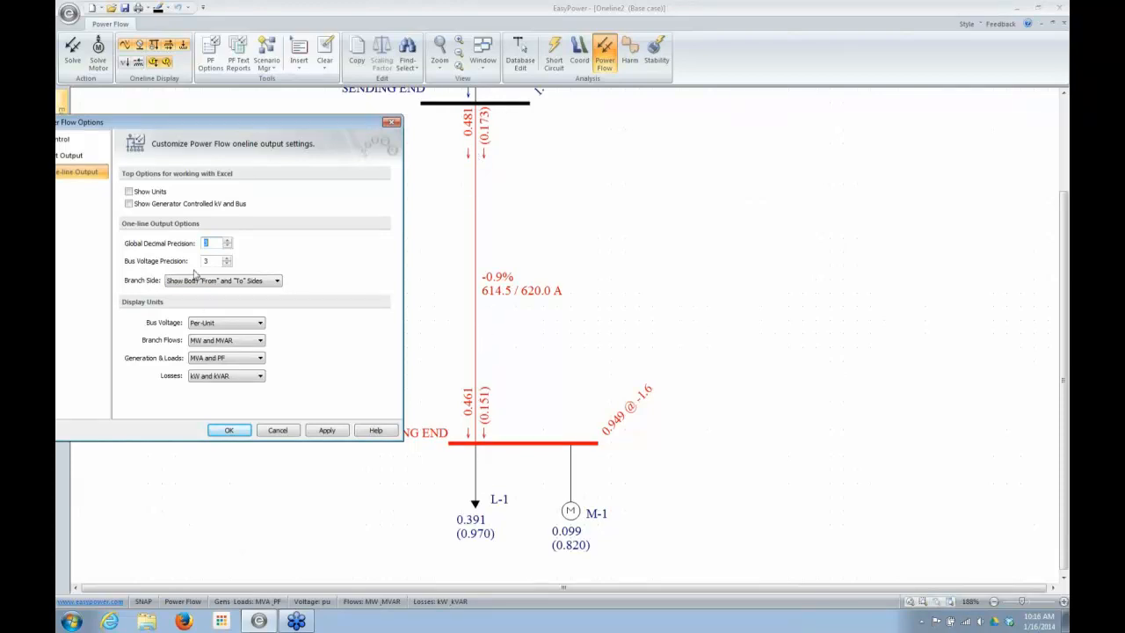
Try showing branch flows only on the "From" side, and restore the display of both "From" and "To" sides
click(277, 281)
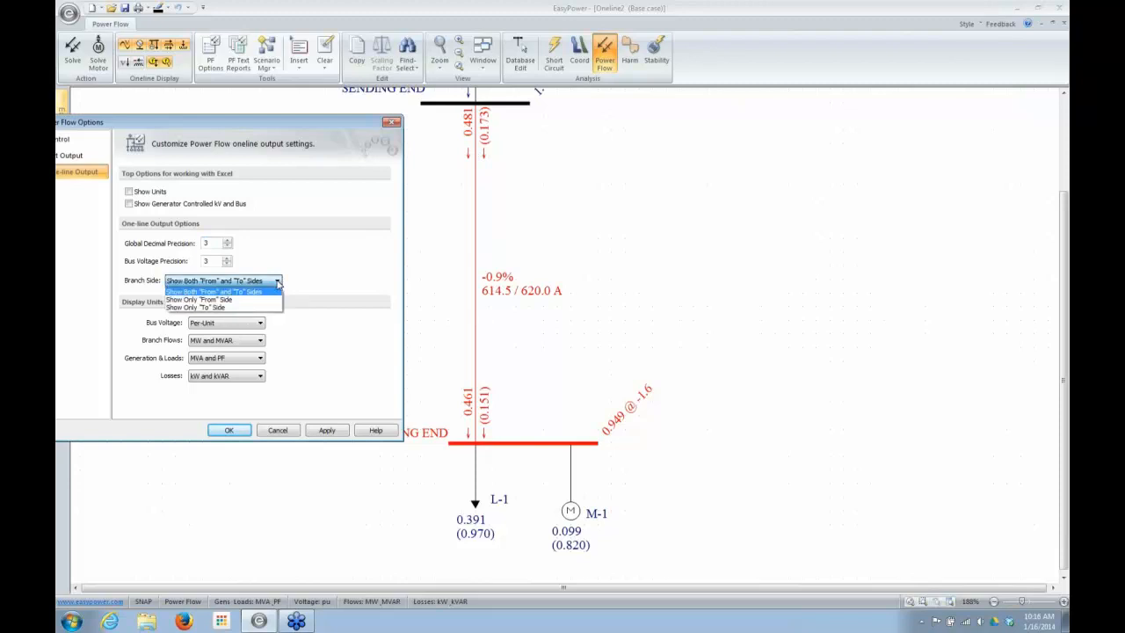
click(232, 304)
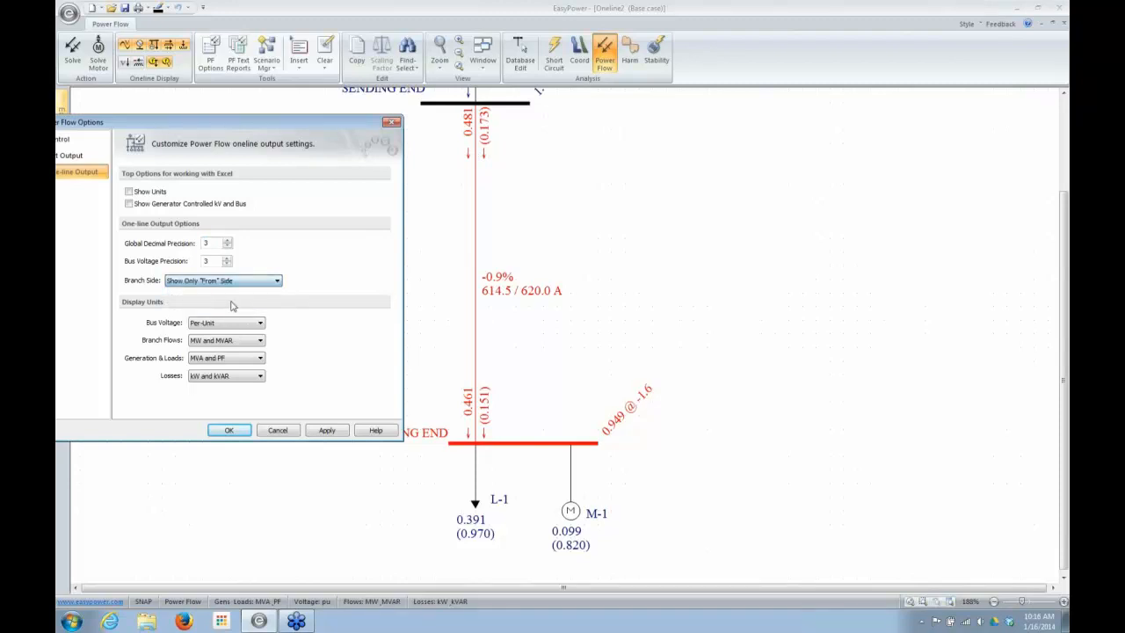
click(326, 430)
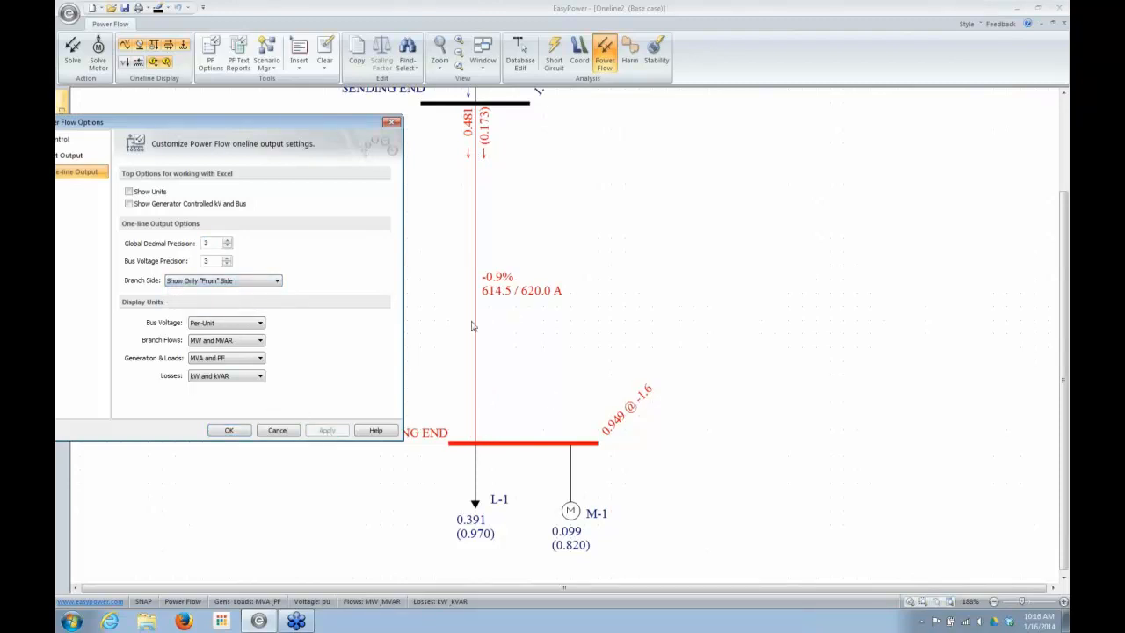
click(278, 281)
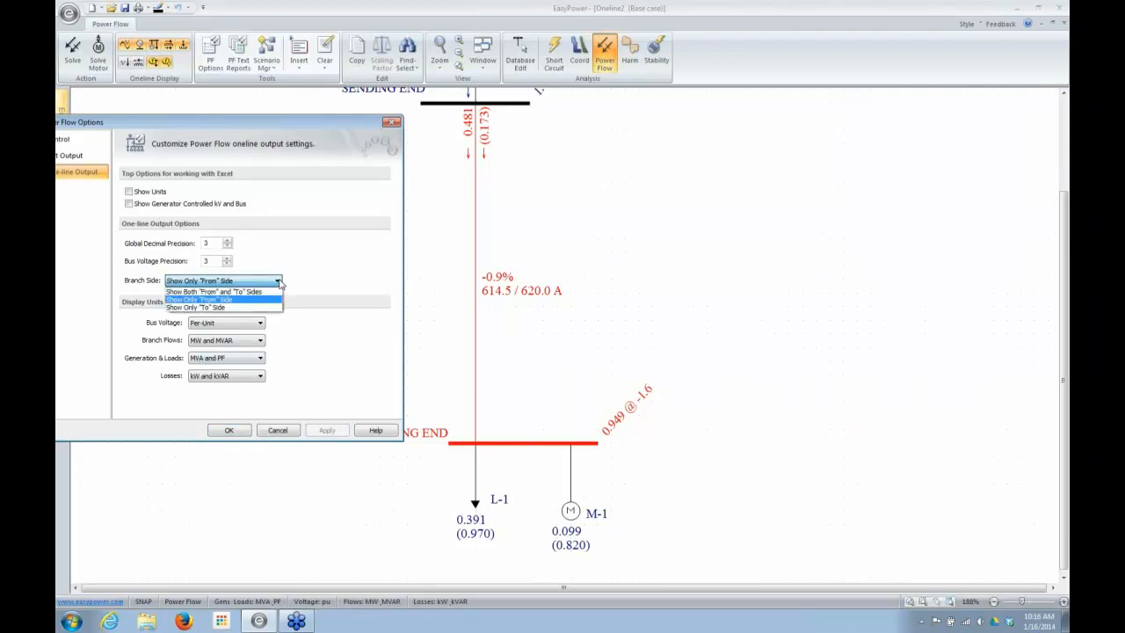
click(237, 293)
click(327, 430)
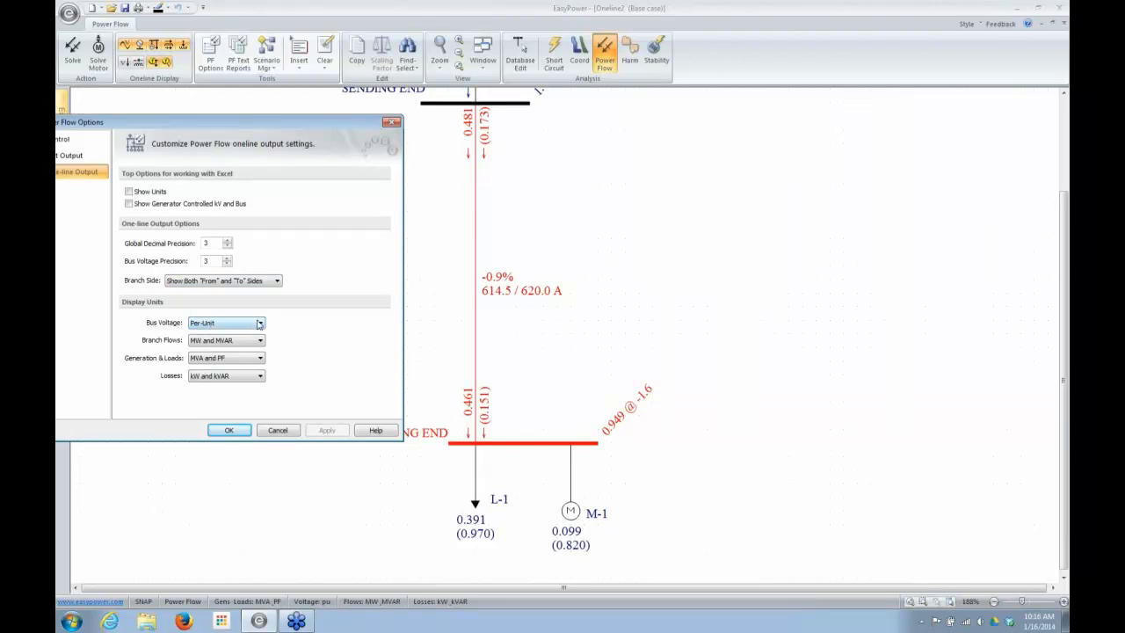
Try displaying bus voltages in V (LL) and in kV (LL) on the one-line, and set them back to Per-Unit
click(260, 325)
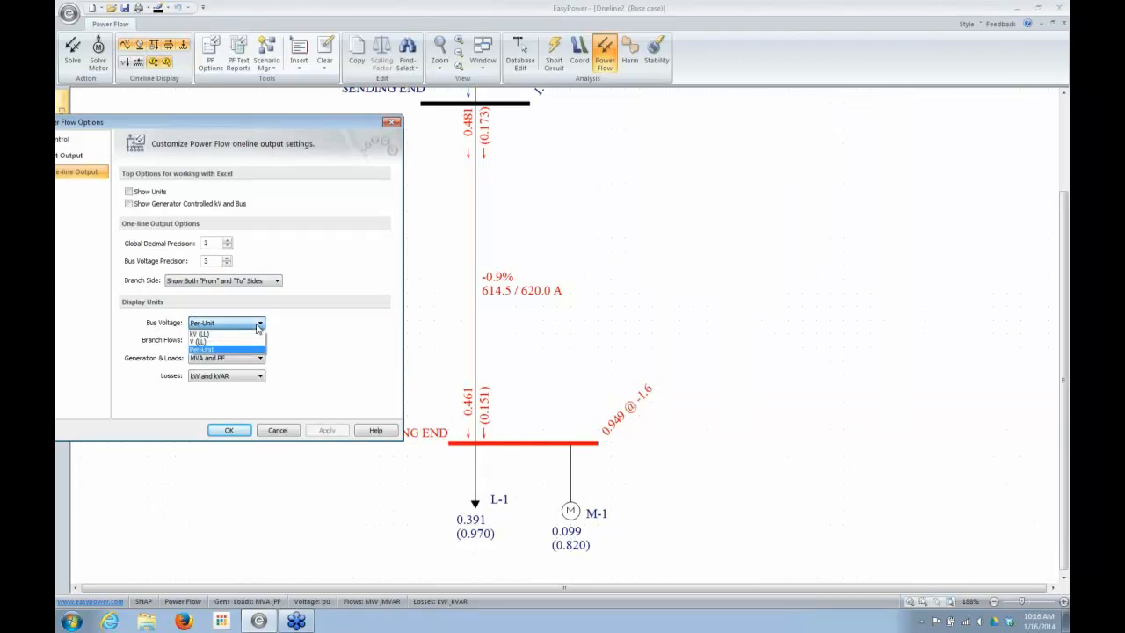
click(211, 341)
click(326, 431)
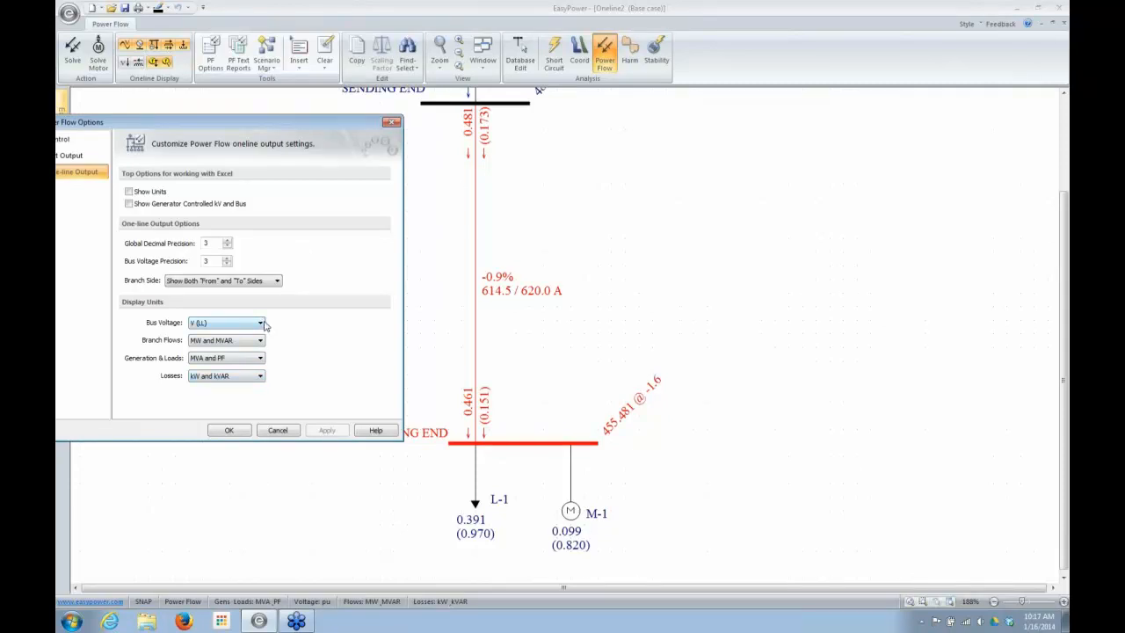
click(261, 323)
click(252, 334)
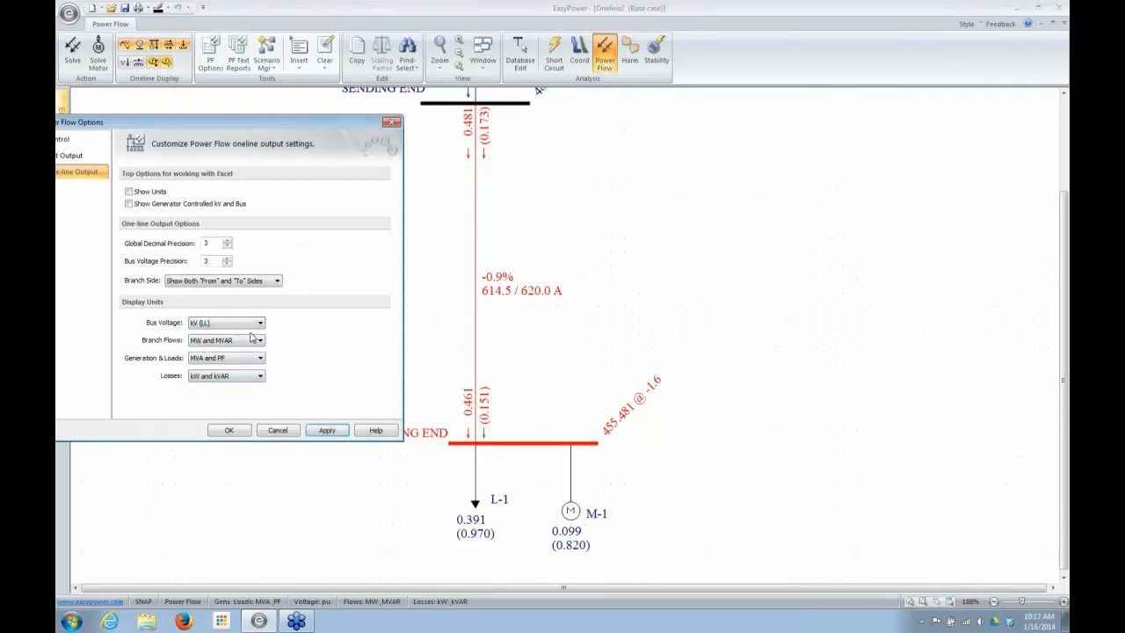
click(326, 430)
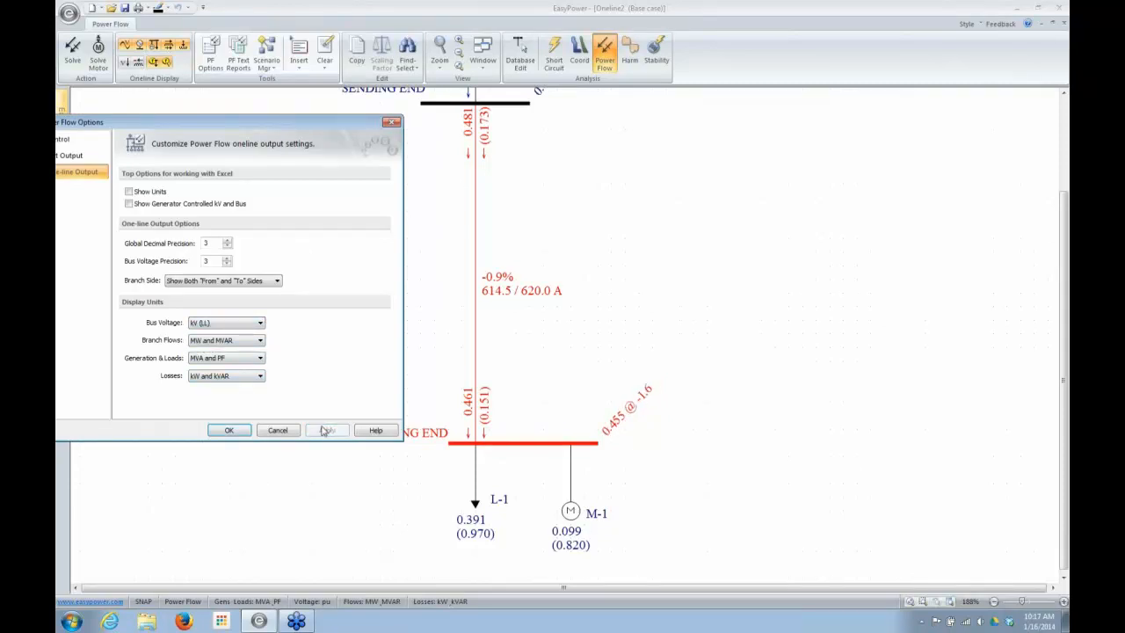
click(261, 324)
click(228, 349)
click(327, 430)
Set the branch flow display units to kW and kVAR and apply them to the one-line
click(260, 340)
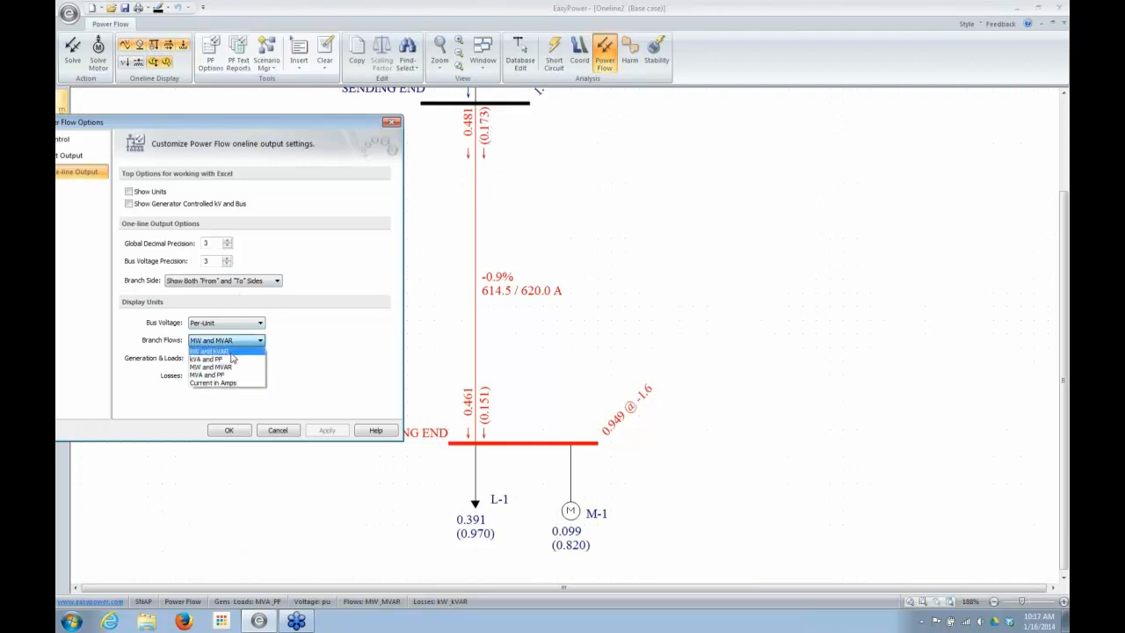
click(232, 352)
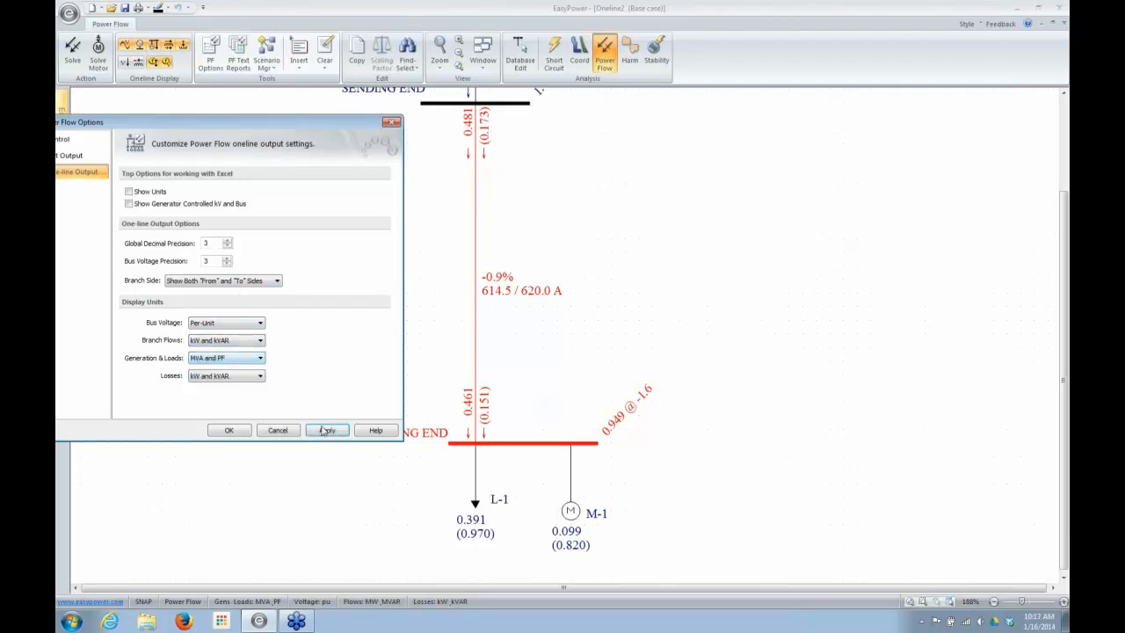
click(331, 433)
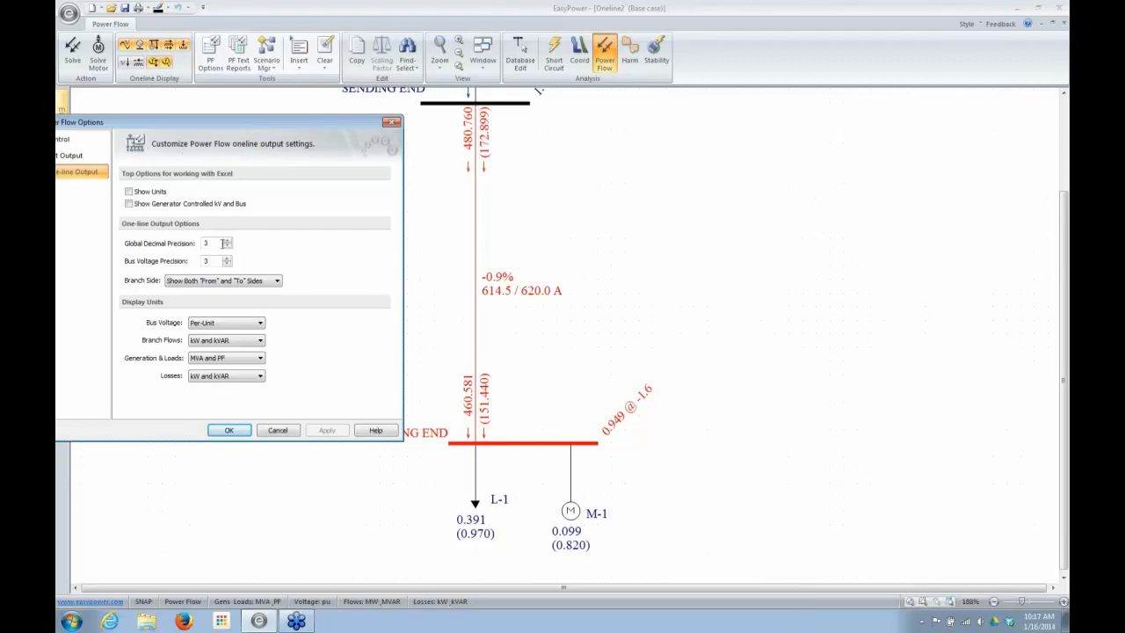
Try the branch flow units kVA and PF and Current in Amps, and return the branch flows to kW and kVAR
click(261, 341)
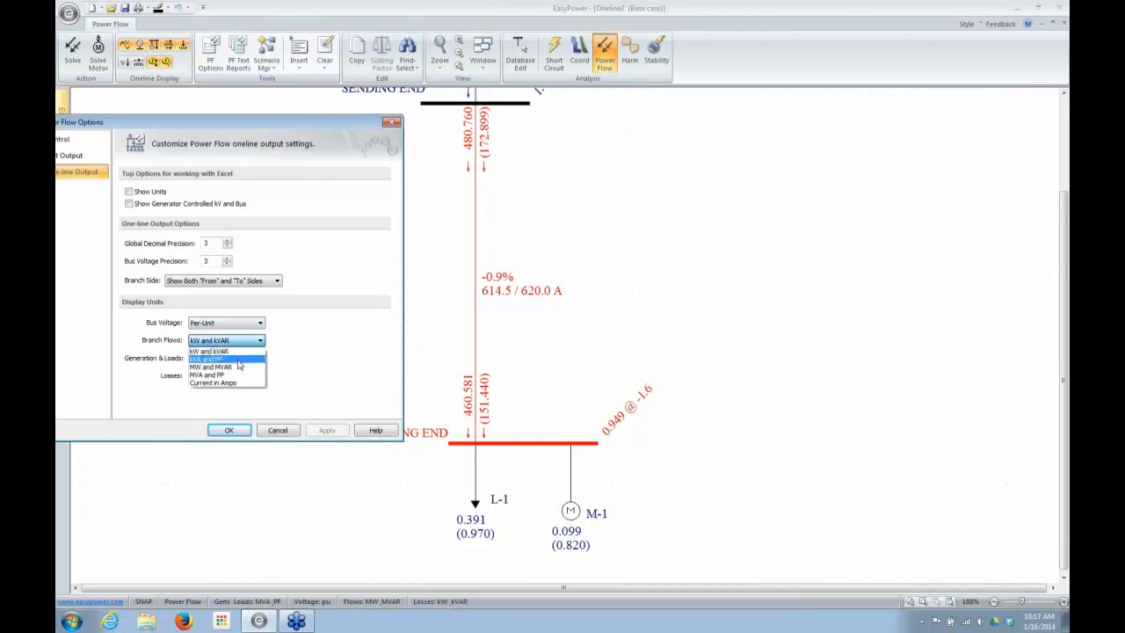
click(237, 360)
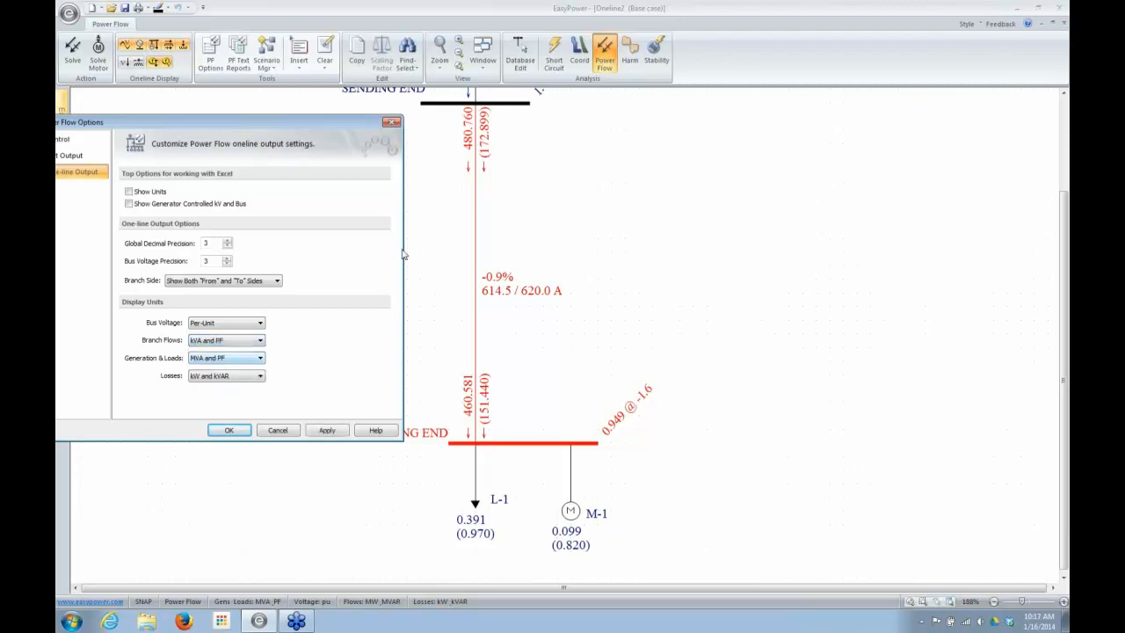
click(326, 429)
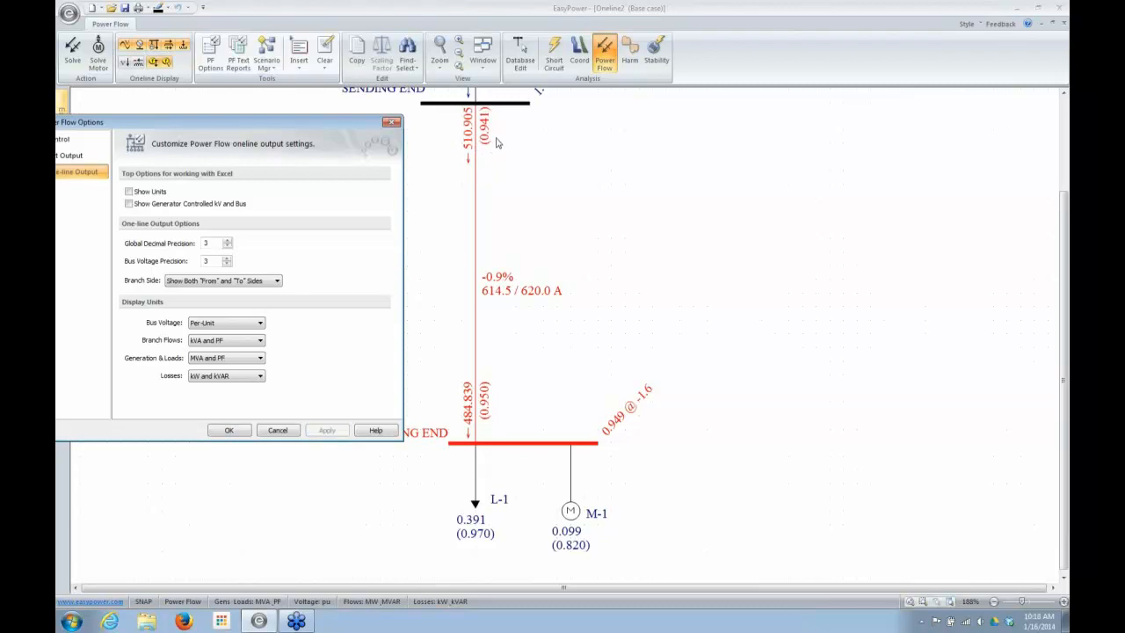
click(260, 340)
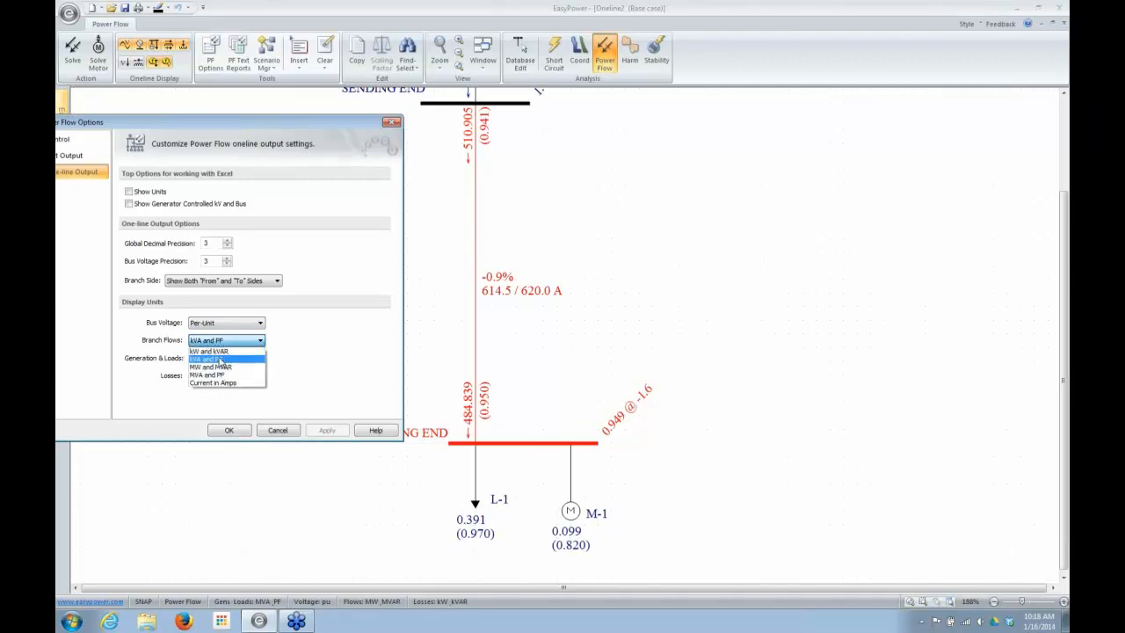
click(215, 384)
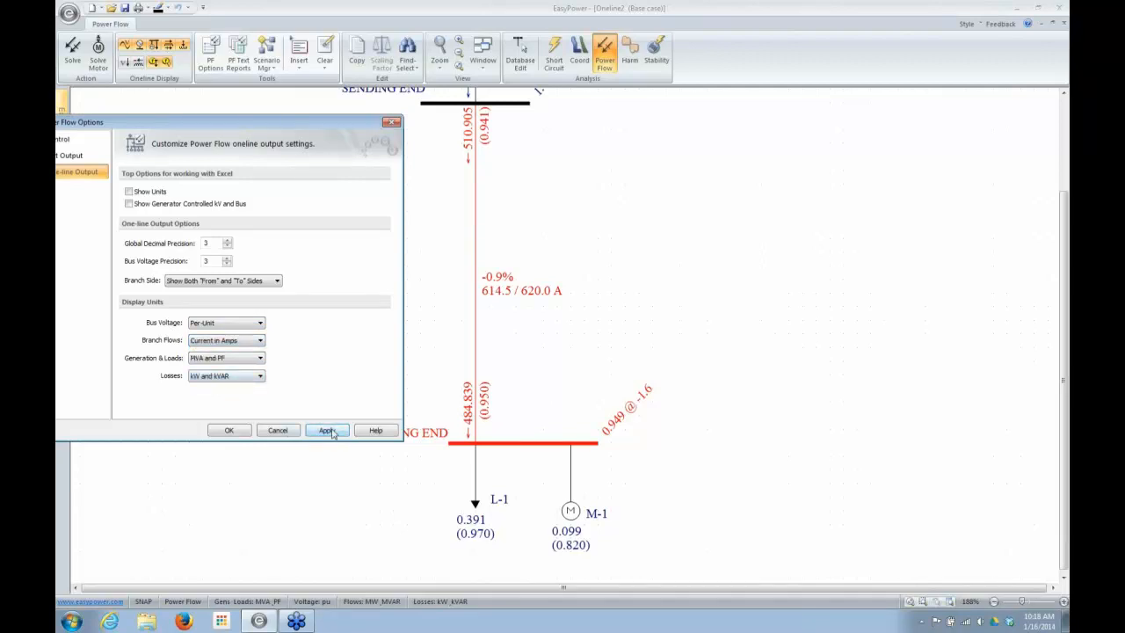
click(326, 429)
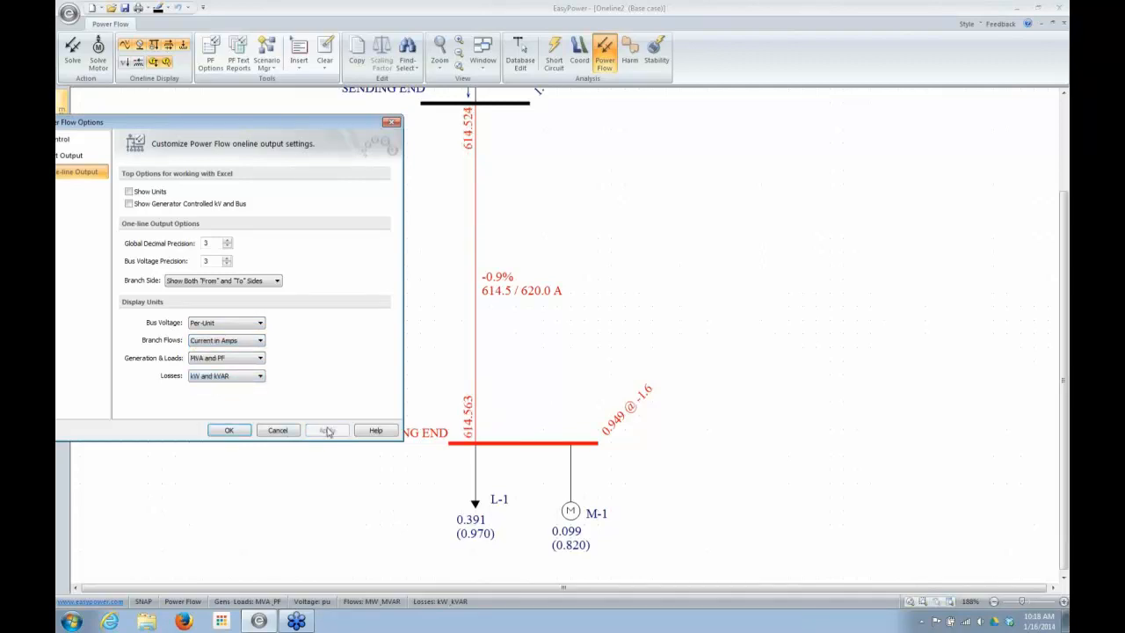
click(260, 344)
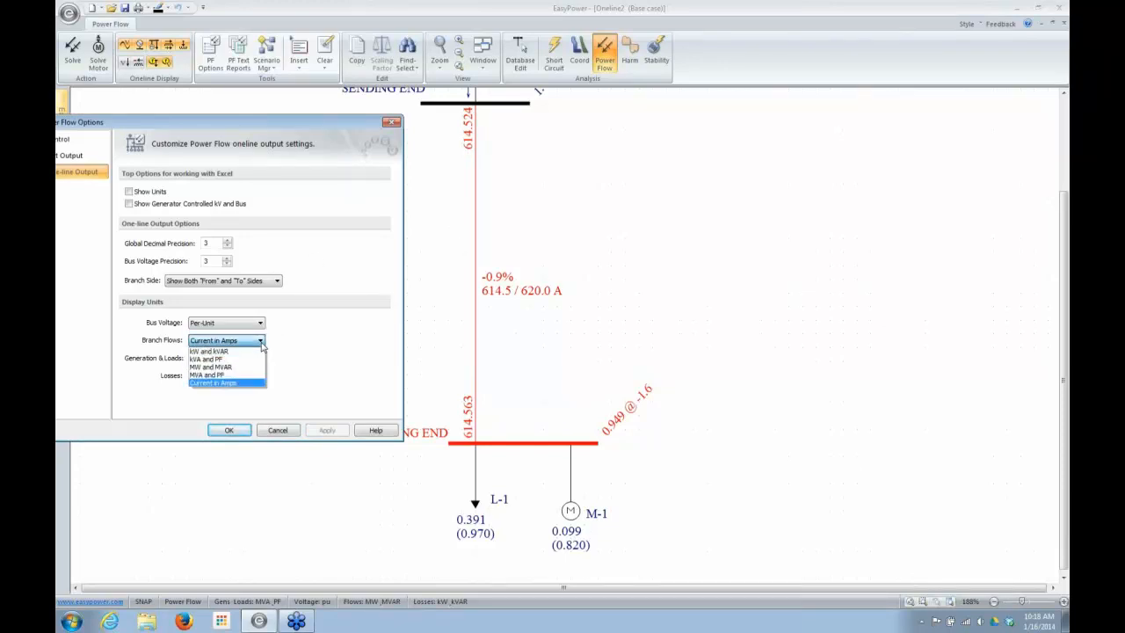
click(254, 353)
click(332, 429)
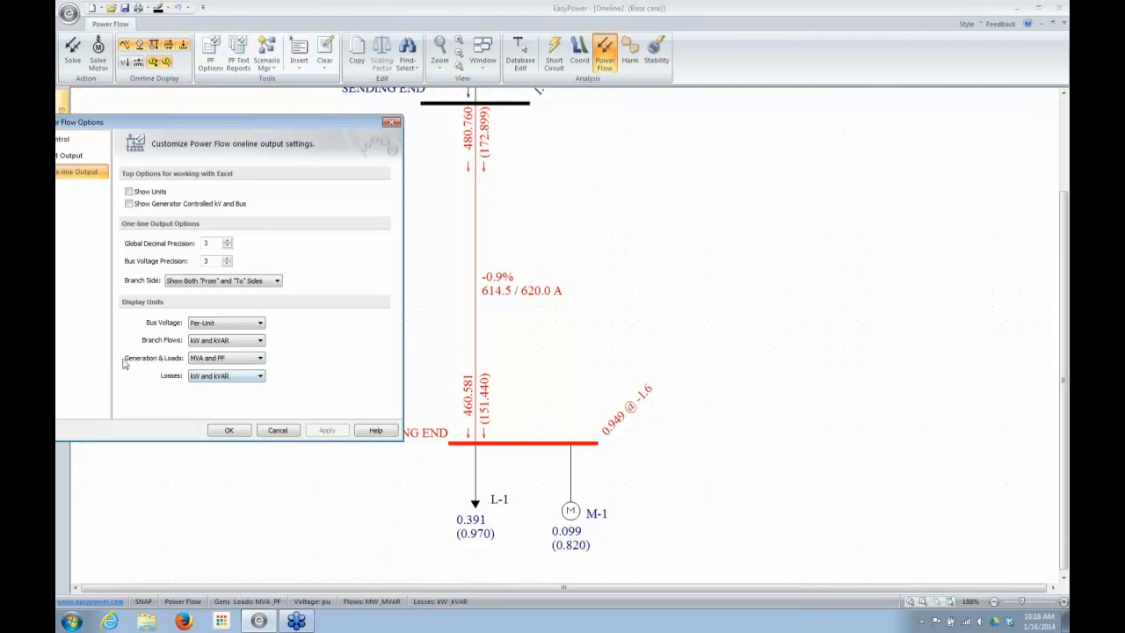
Try MW and MVAR for generation and loads, and set their display units to kW and kVAR
click(260, 358)
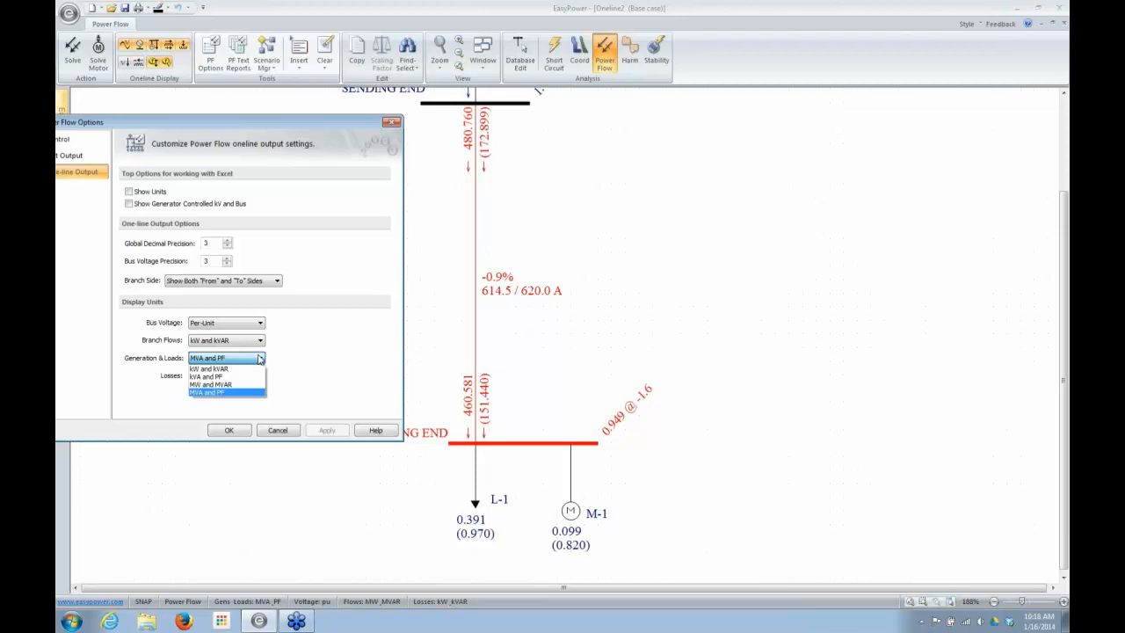
click(241, 389)
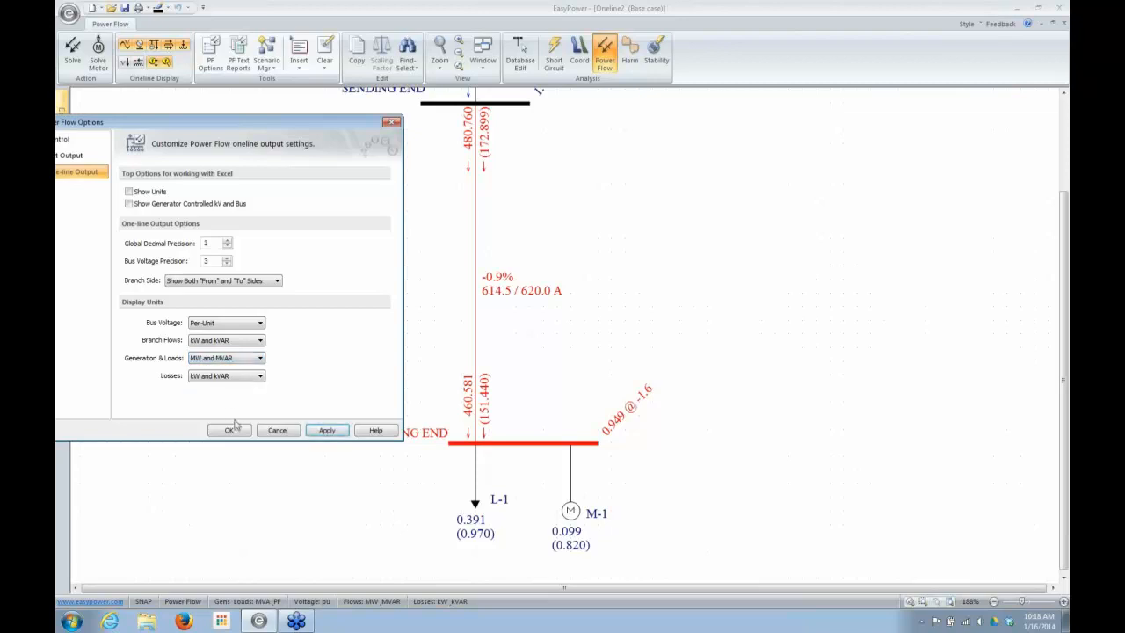
click(325, 430)
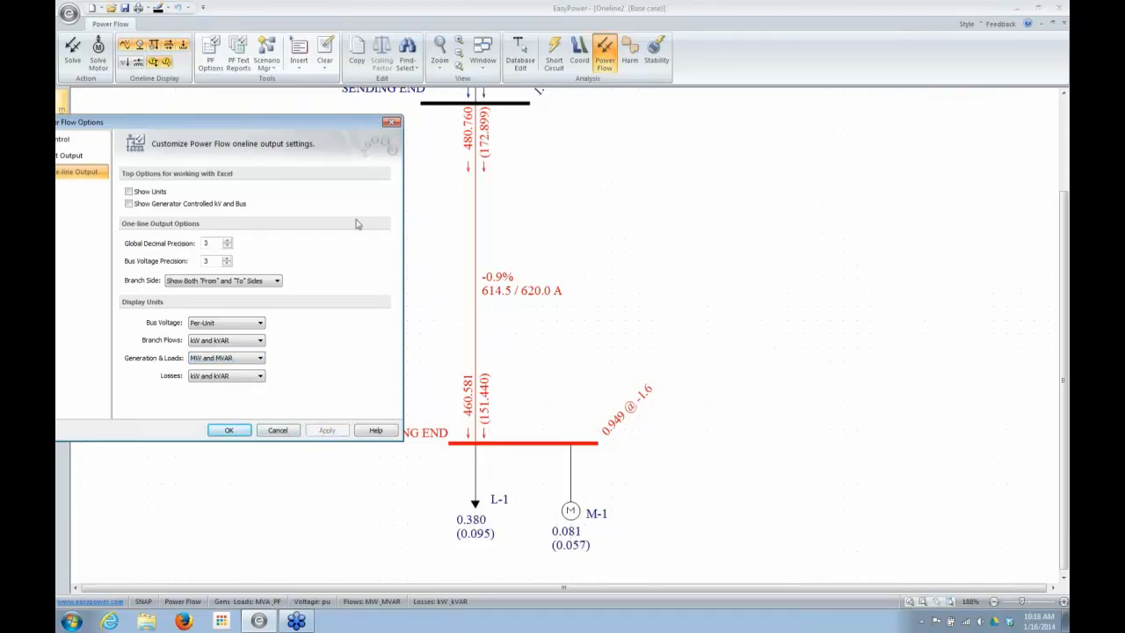
click(260, 360)
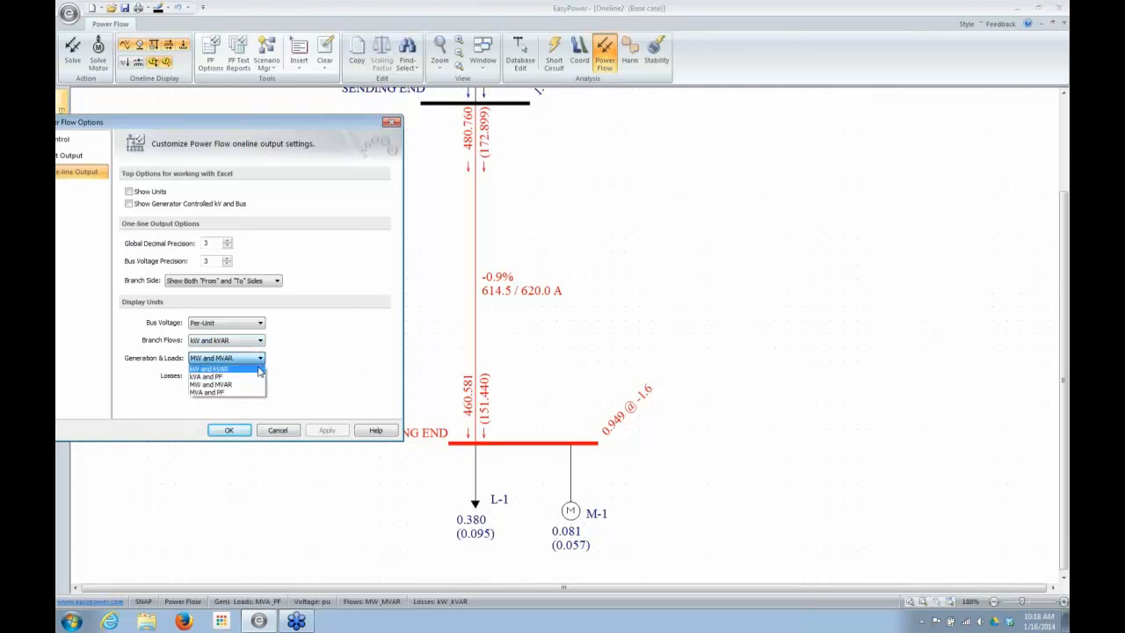
click(220, 368)
click(325, 430)
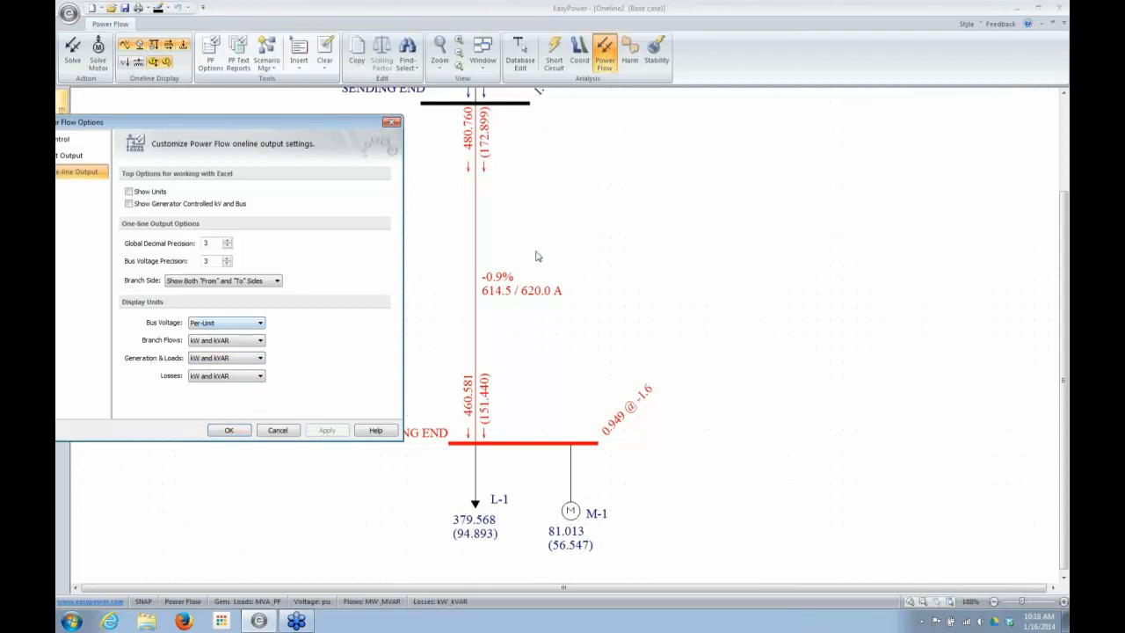
Check the unit choices available for losses and move the options dialog fully into view
click(260, 376)
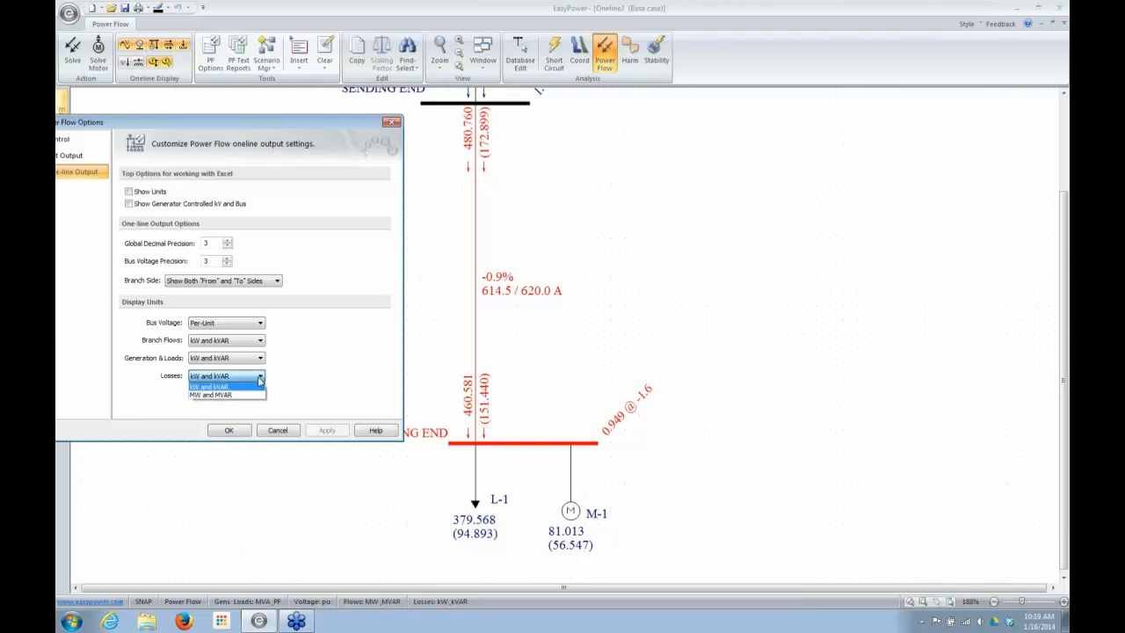
click(258, 379)
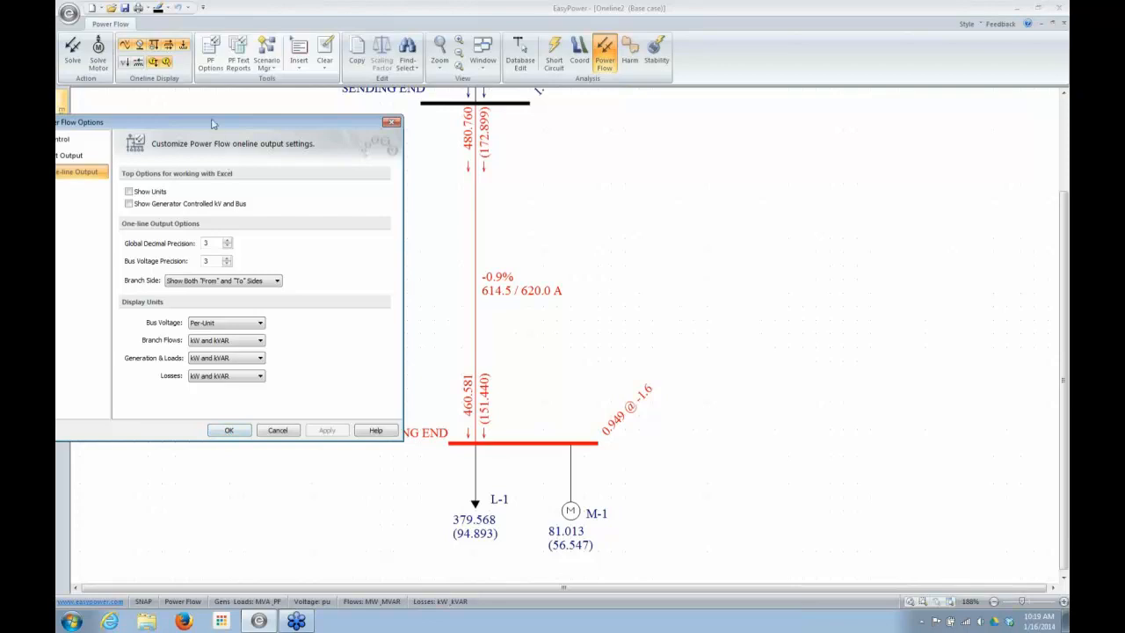
drag(211, 123, 261, 123)
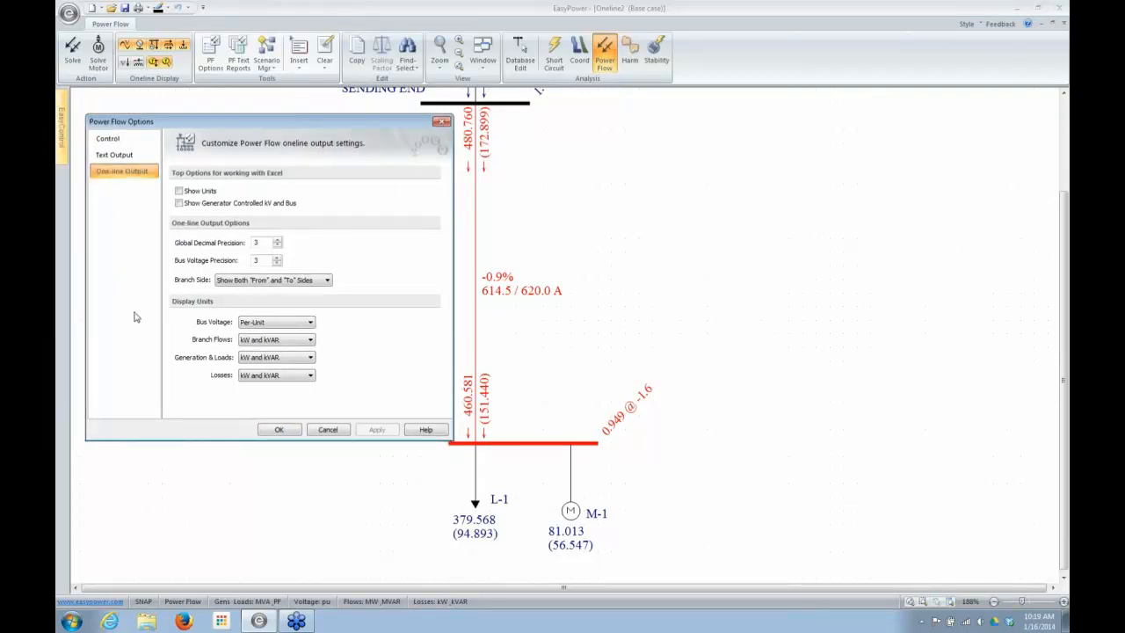
Enable the detail report in the text output settings and check the unit choices for its bus voltage and branch flows
click(116, 156)
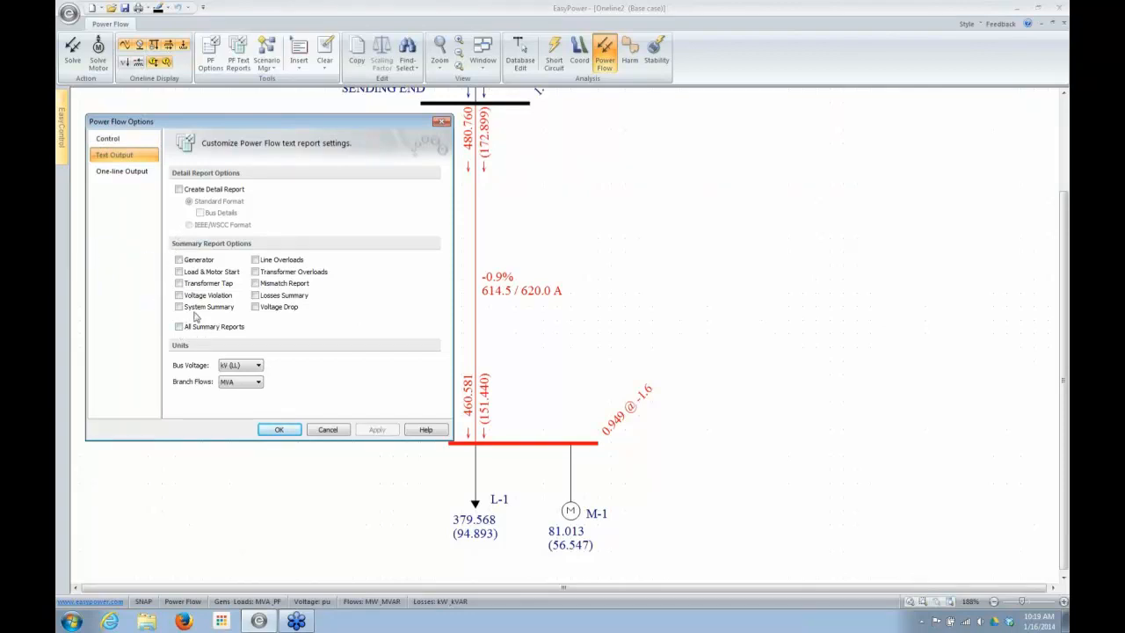
click(178, 189)
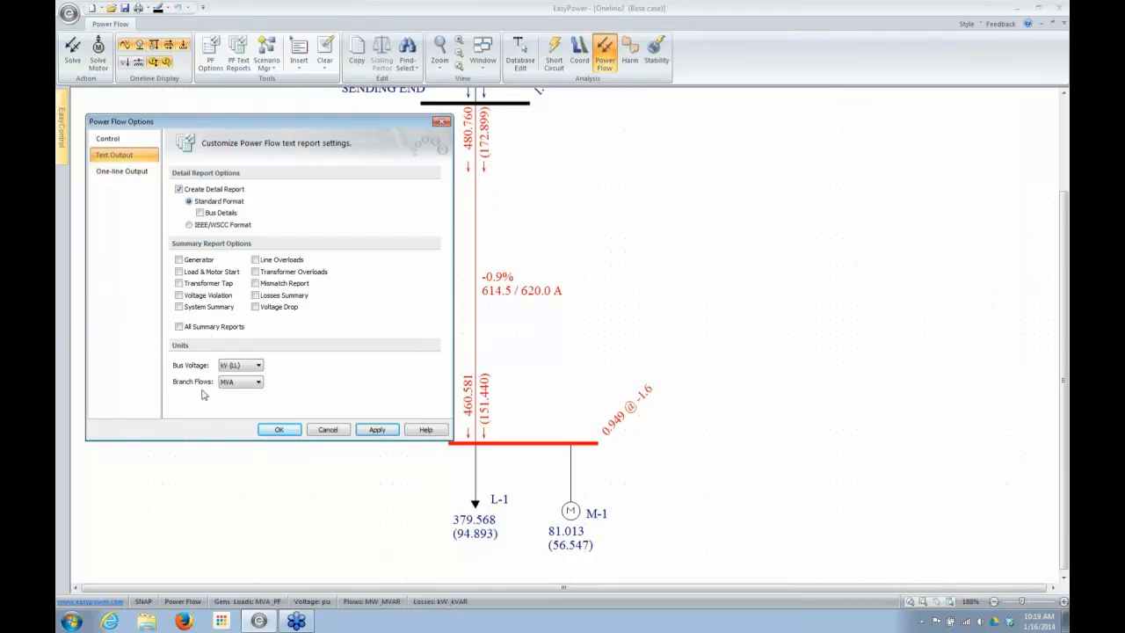
click(258, 365)
click(260, 365)
click(256, 382)
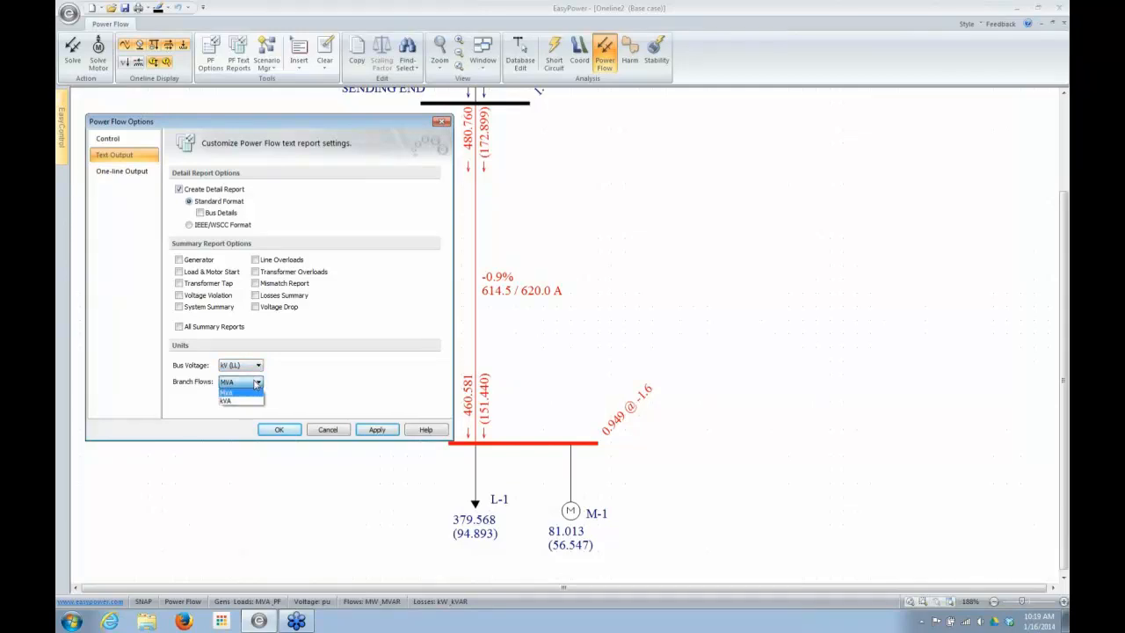
click(256, 384)
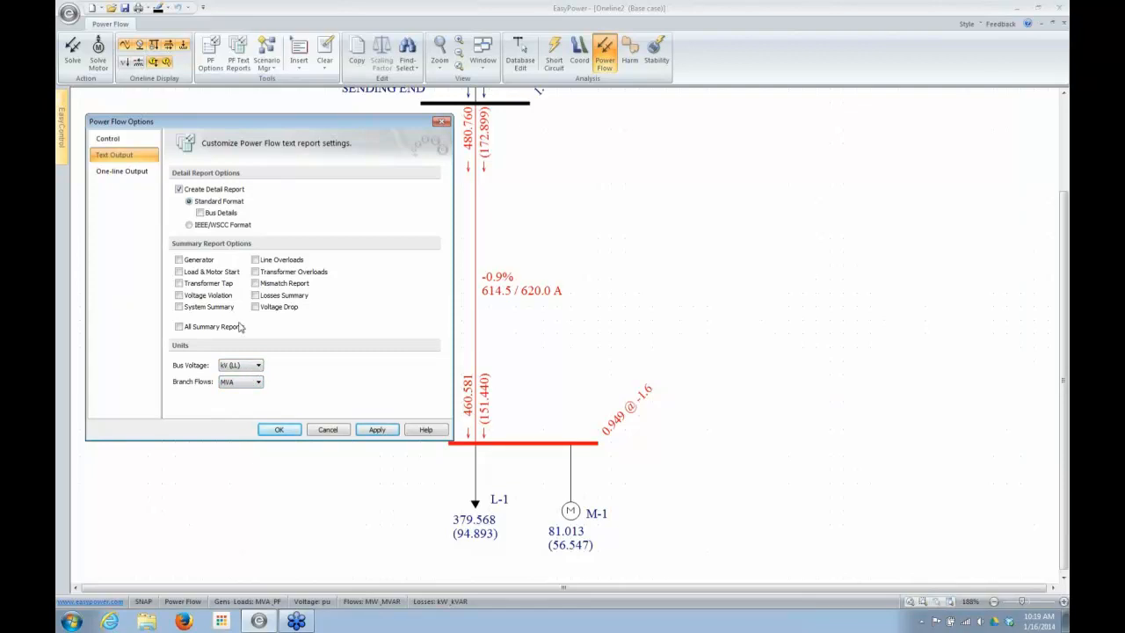
Discard the text output changes, then review the power flow control settings for mismatch, motor starting and output criteria without changing them
click(327, 430)
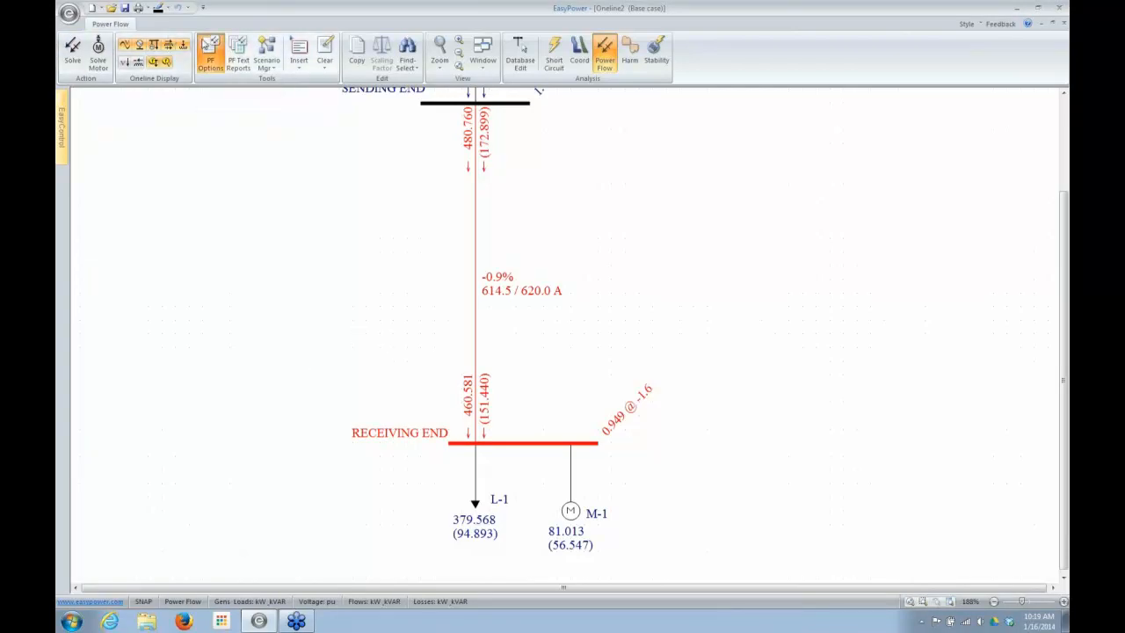
click(211, 54)
drag(595, 149, 244, 100)
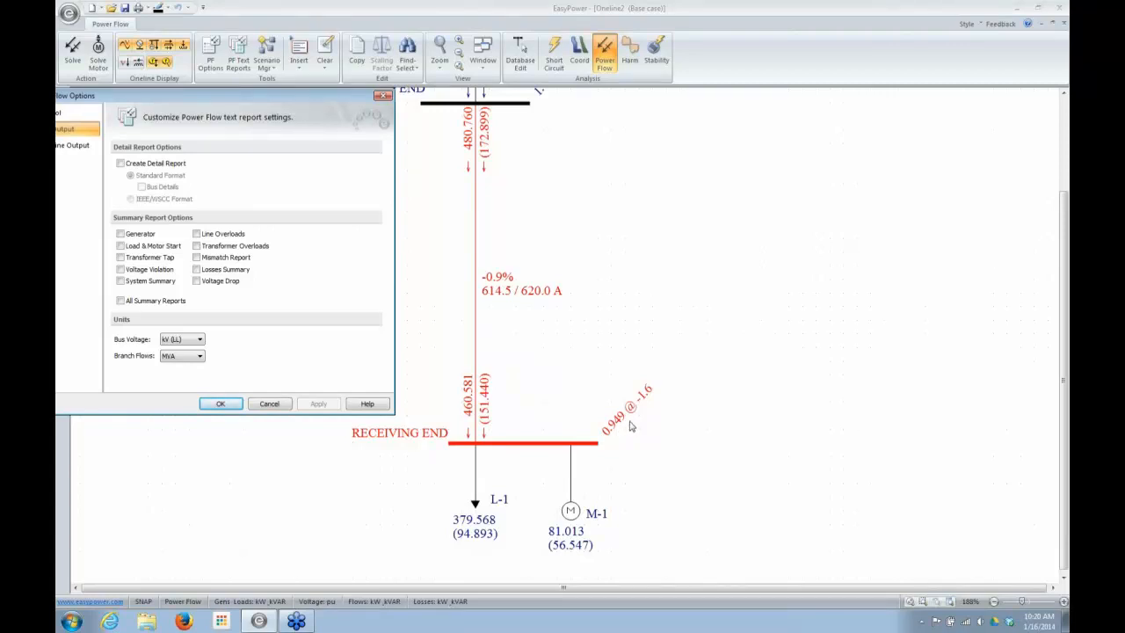
click(71, 114)
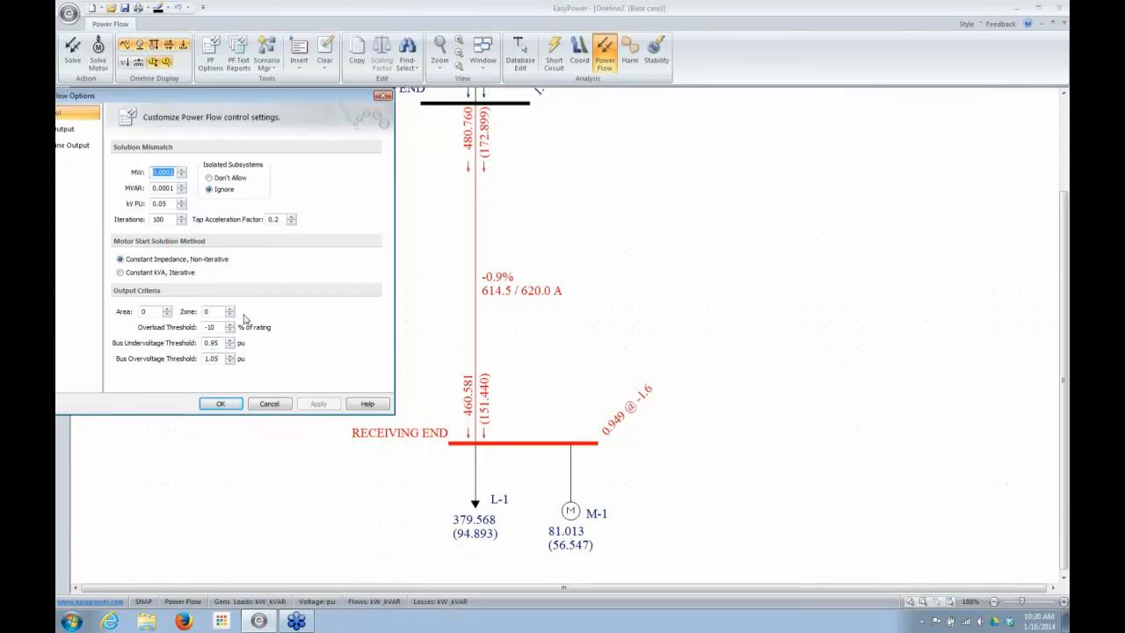
click(259, 407)
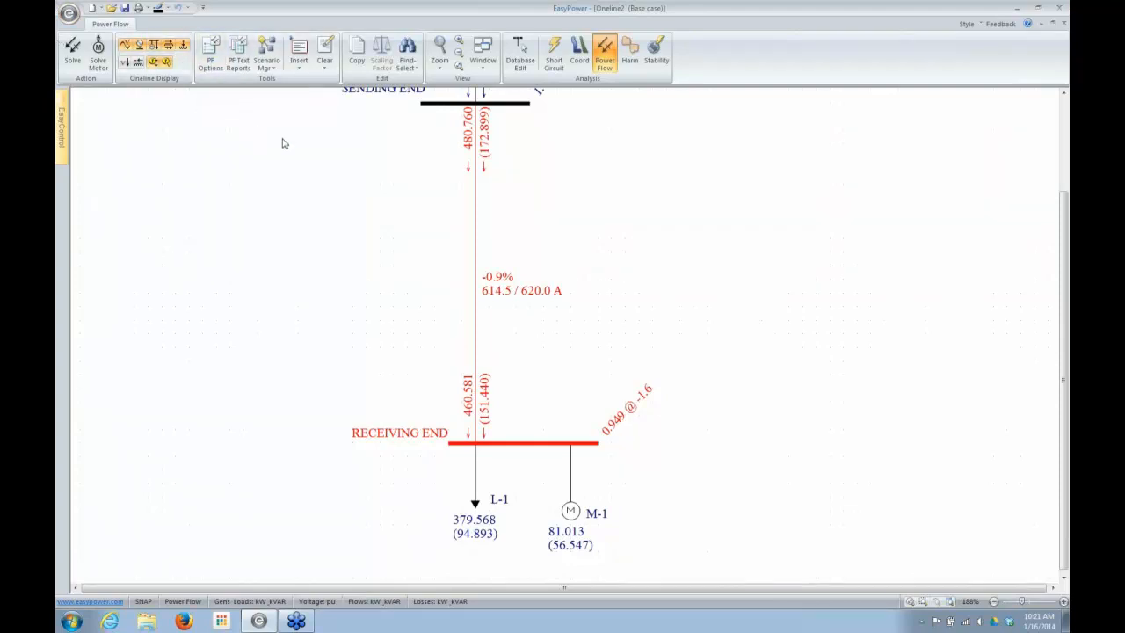
Switch to the Case-3_Webby one-line, fit it in the window and enlarge the area around the Critical Generator Bus
click(478, 69)
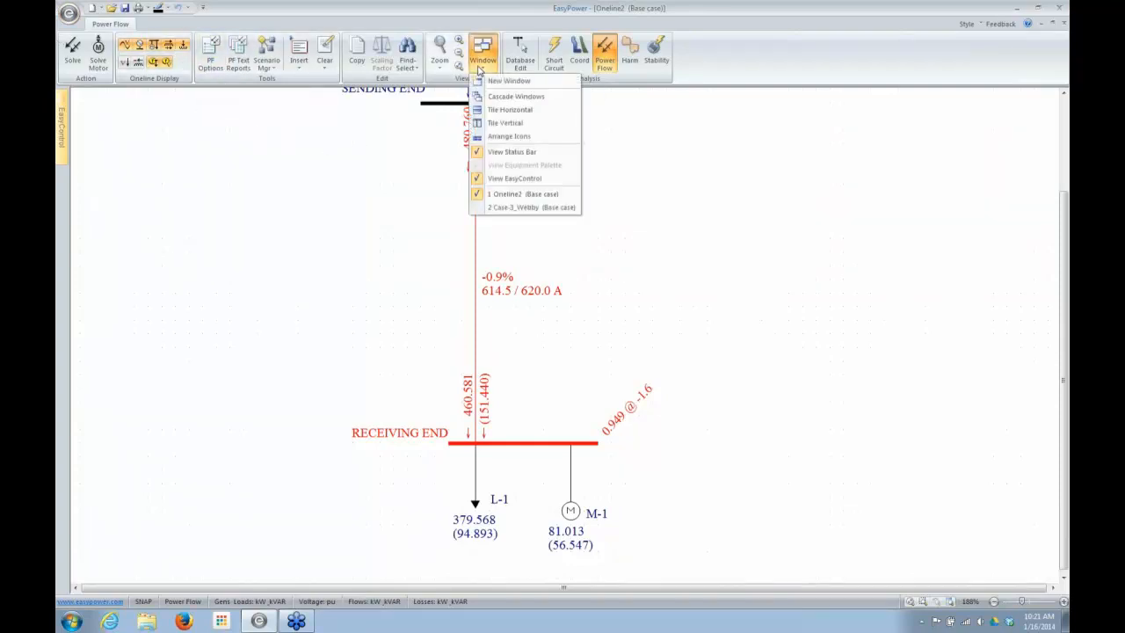
click(511, 208)
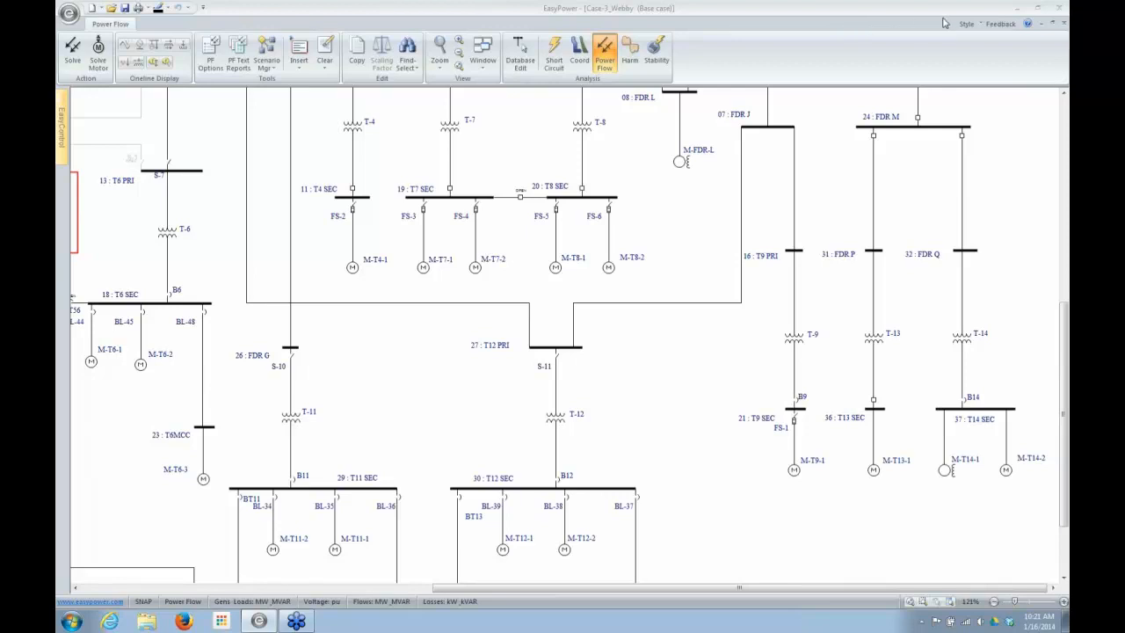
click(464, 74)
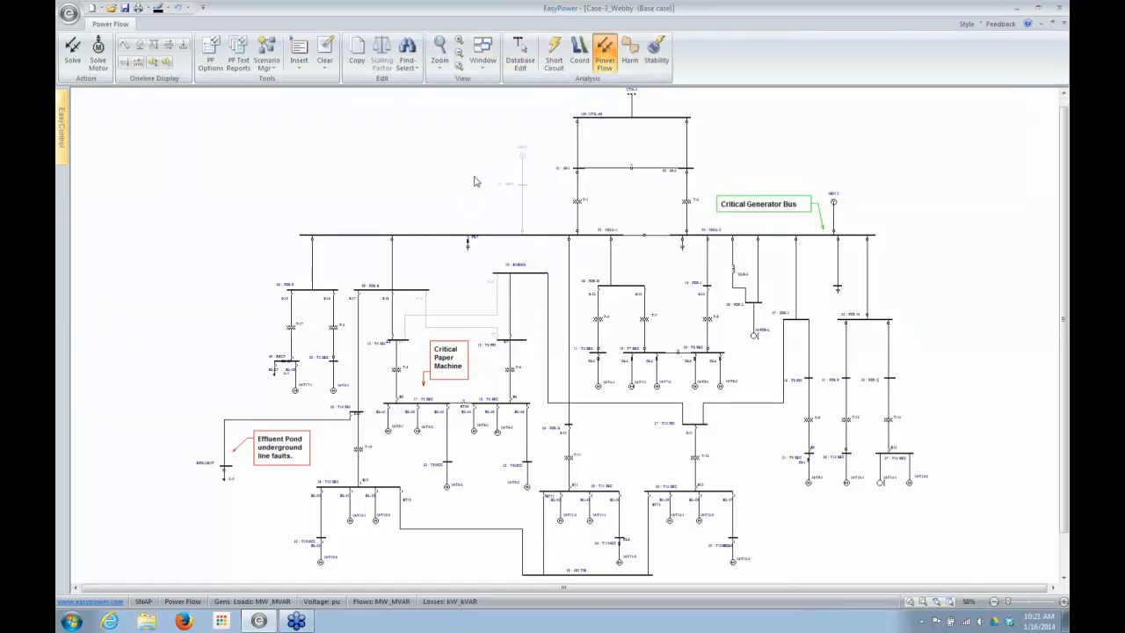
scroll(492, 181, up, 5)
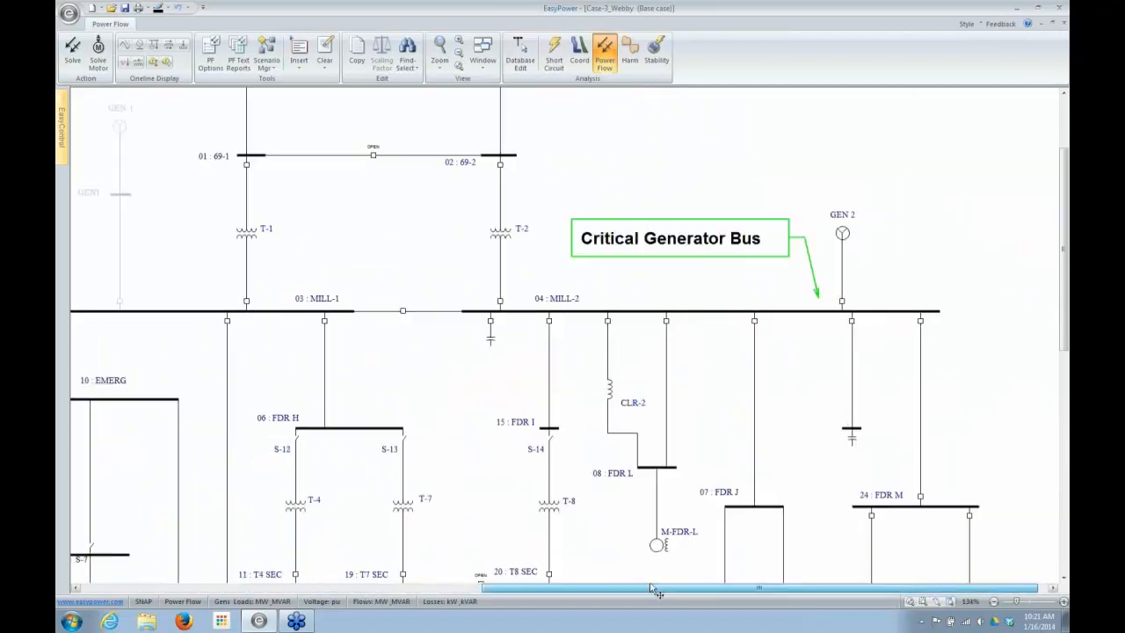
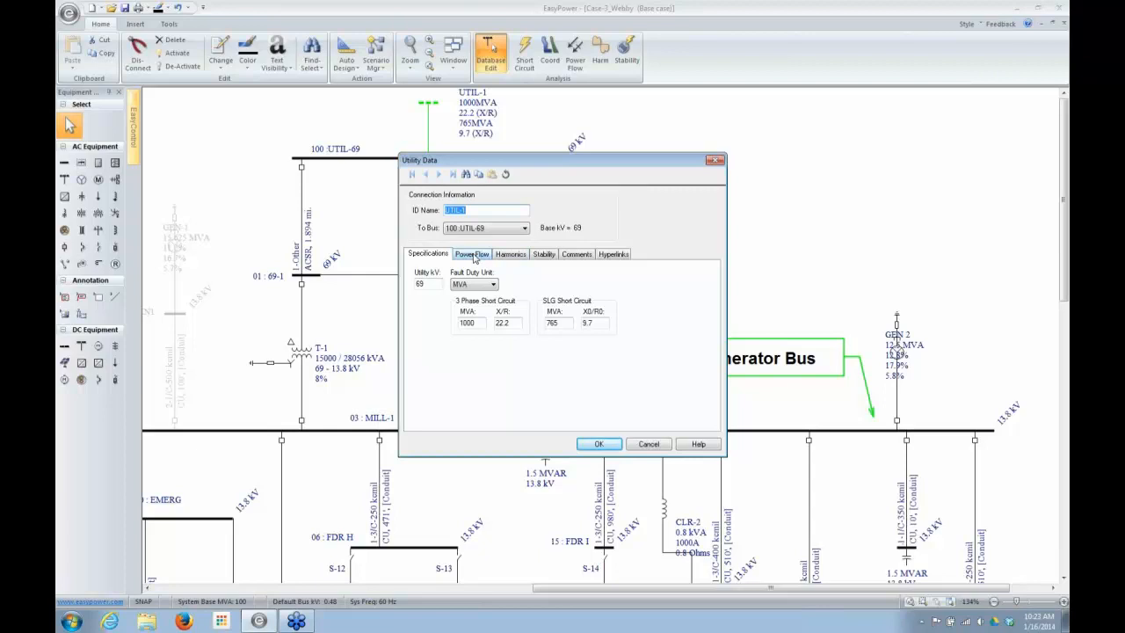
Try stepping the UTIL-1 swing source's control kV PU up and down, and accept it at 1
click(473, 255)
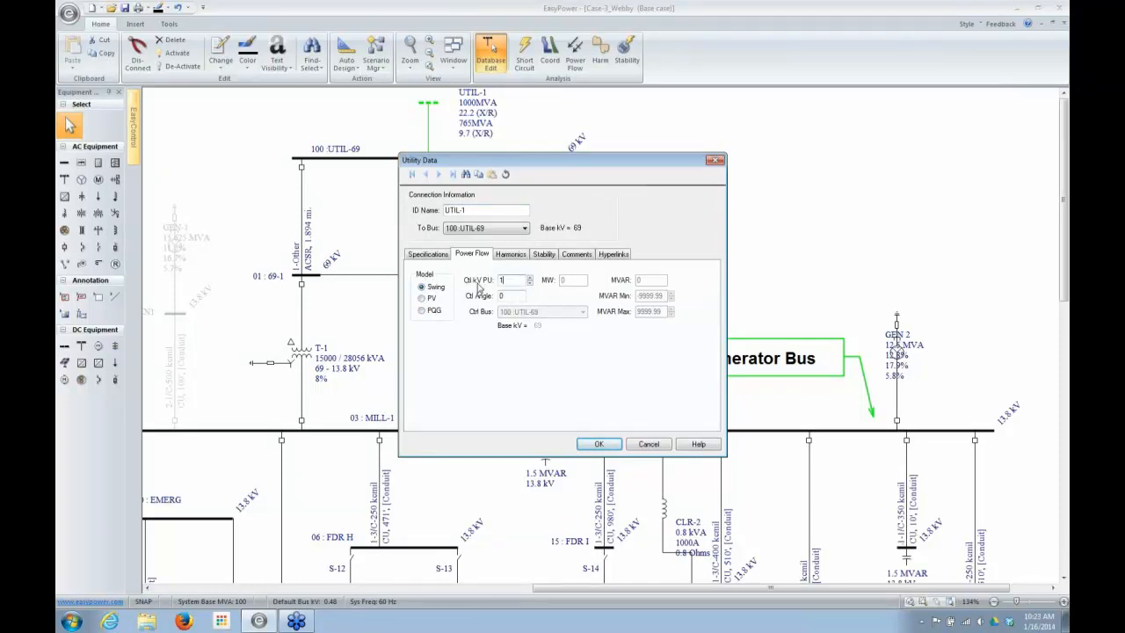
drag(563, 166, 831, 180)
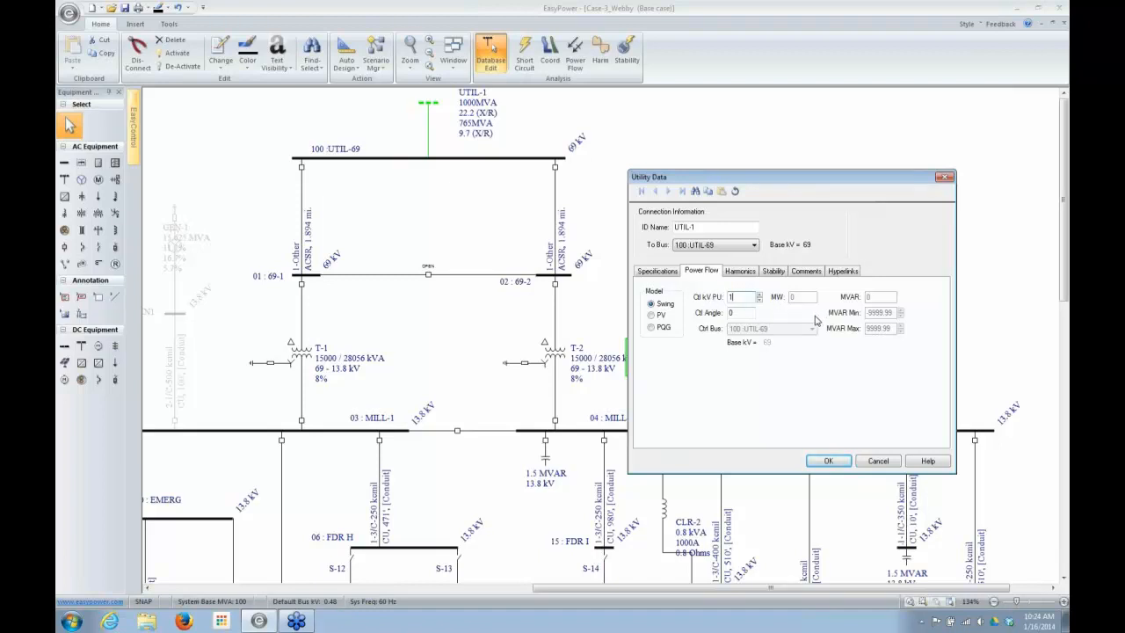
click(759, 295)
click(759, 300)
click(759, 300)
click(759, 295)
click(759, 295)
click(759, 300)
click(827, 461)
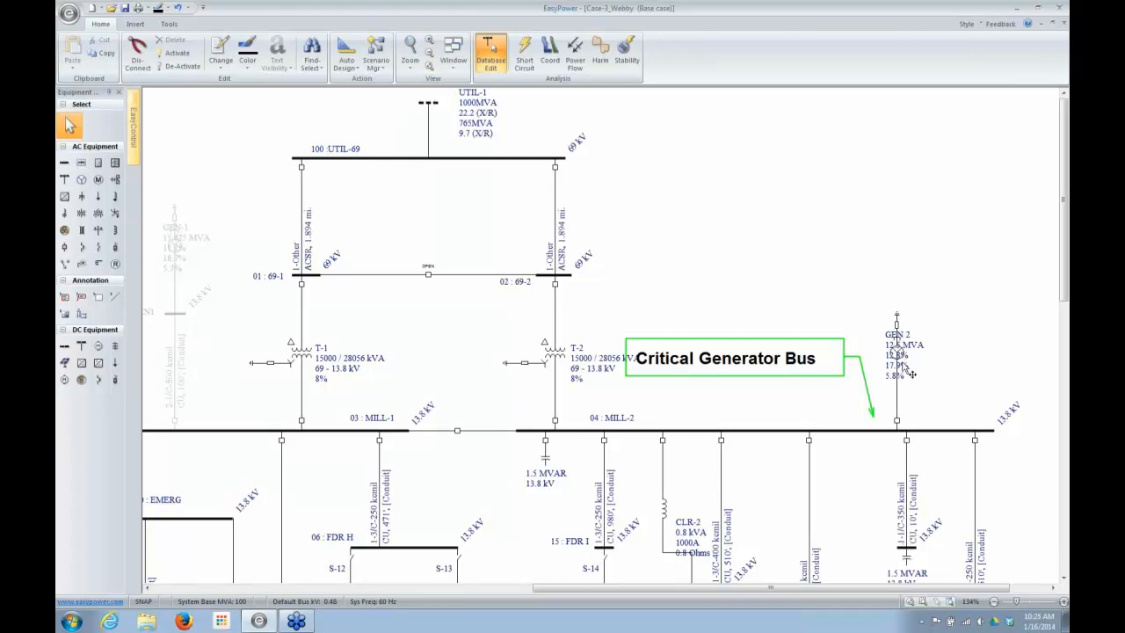
Move the GEN 2 label clear of its symbol and bring up the generator's power flow data beside the Critical Generator Bus
drag(909, 374, 933, 370)
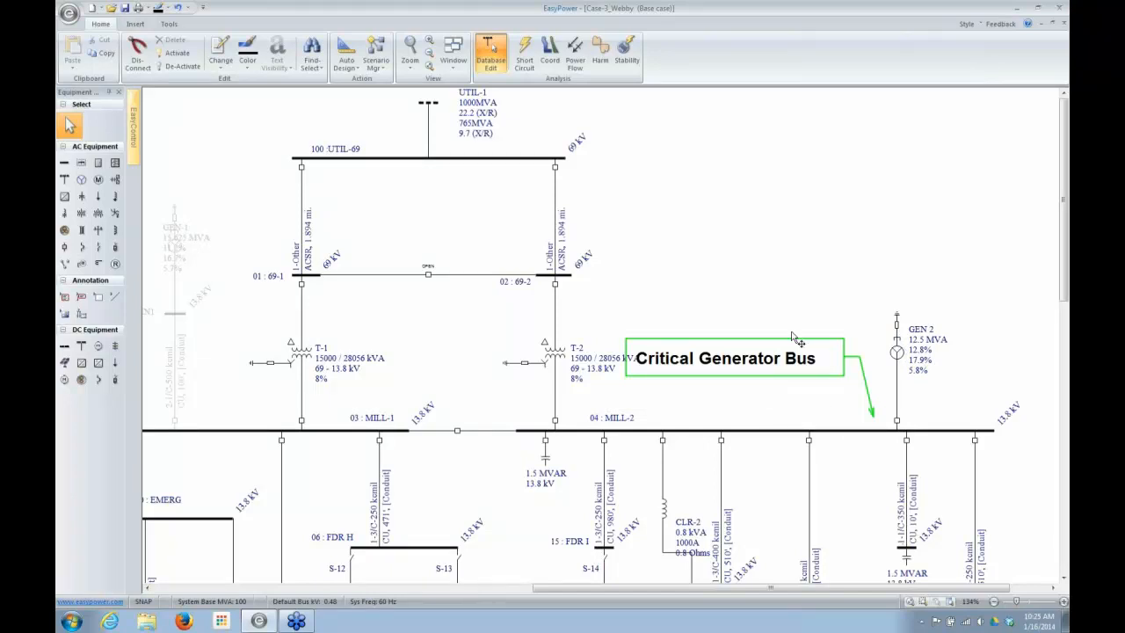
double_click(894, 355)
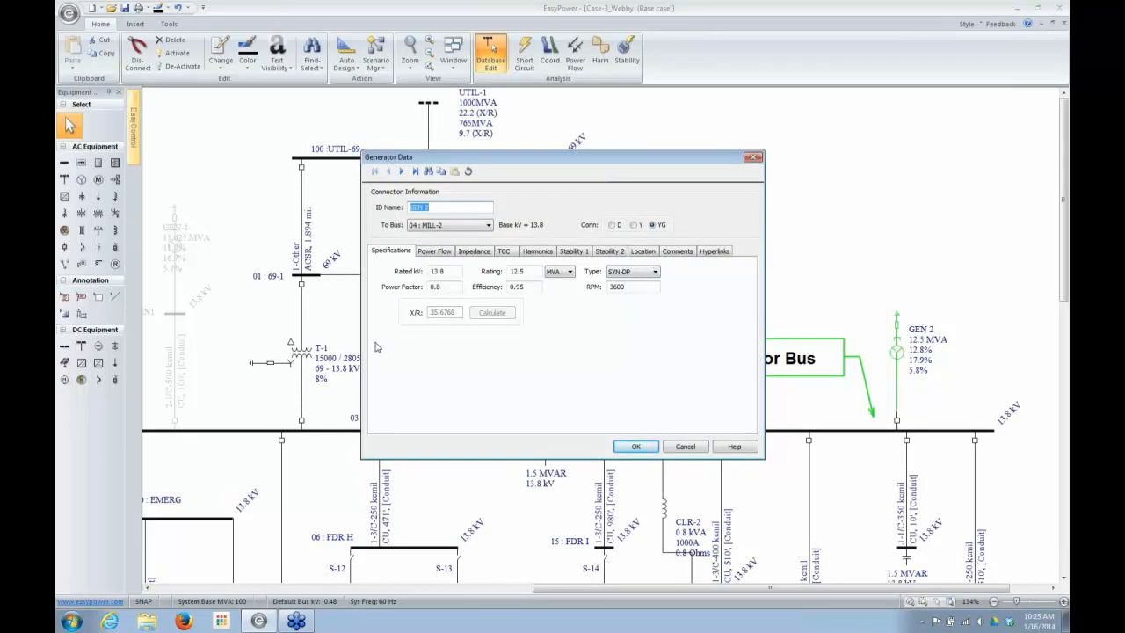
click(437, 252)
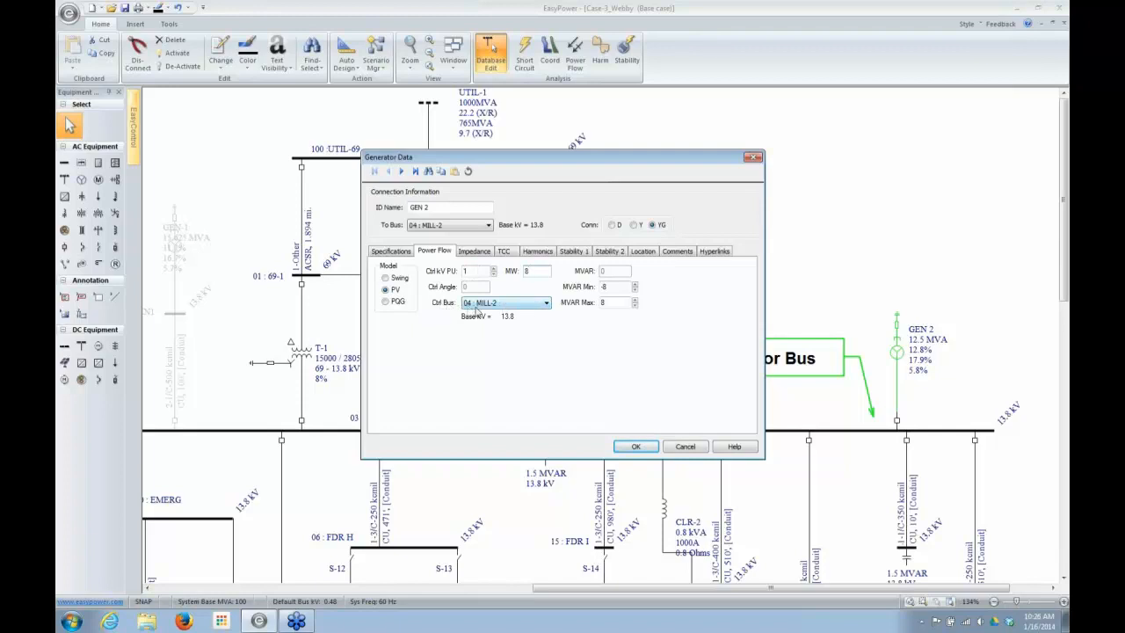
drag(581, 159, 394, 109)
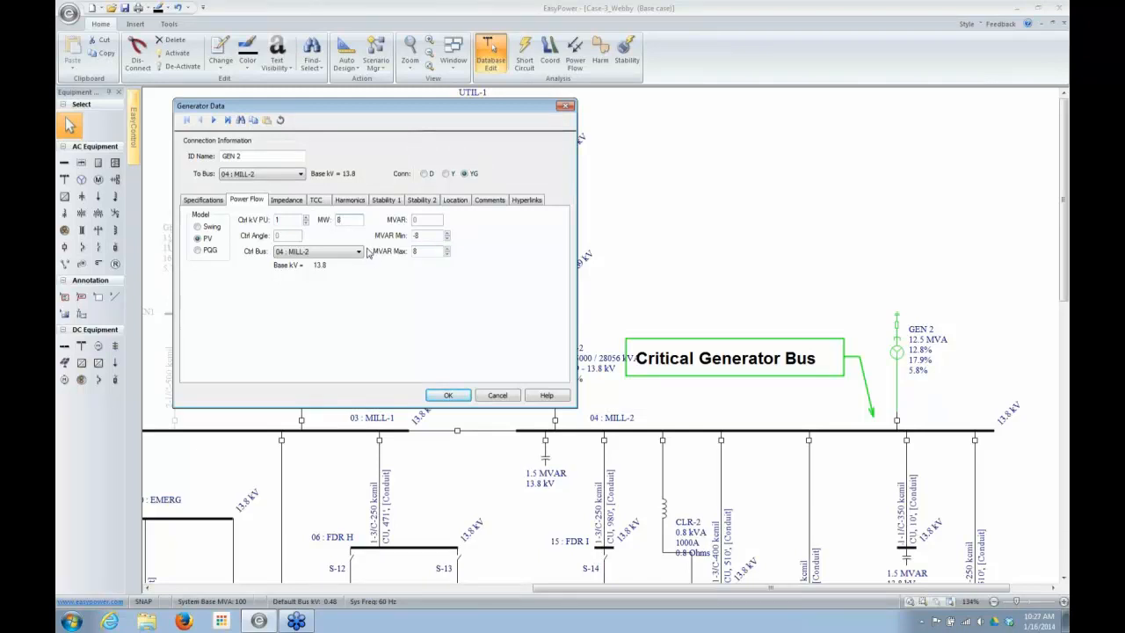
Try an MVAR Max of 8 and the PQG model for GEN 2, return it to PV, and discard the edits
click(425, 252)
text(8)
click(197, 253)
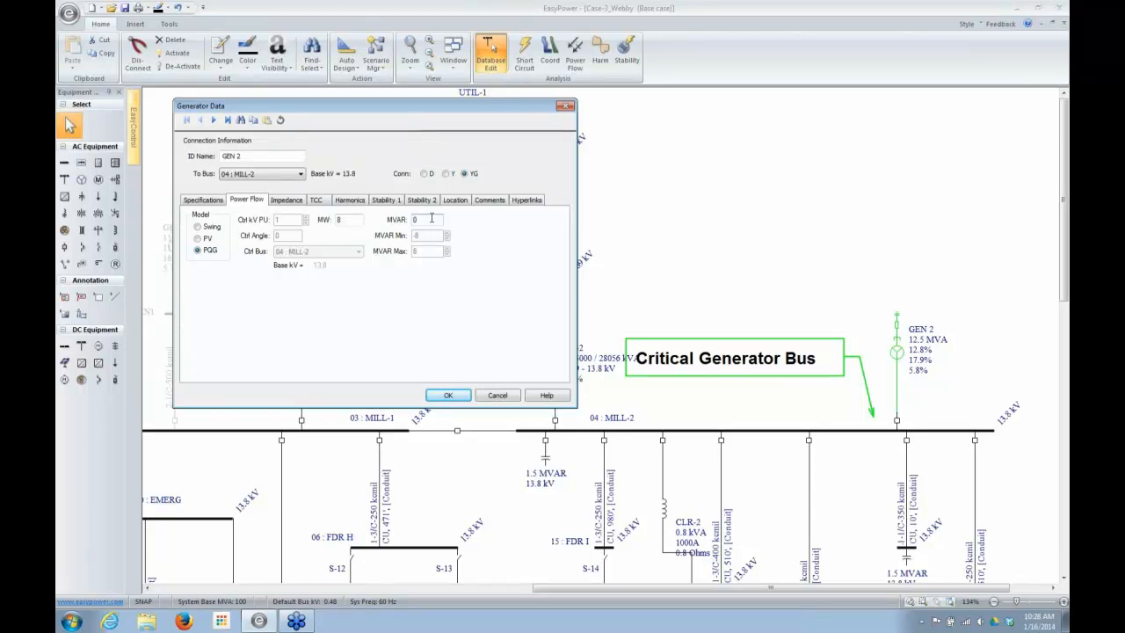
click(198, 239)
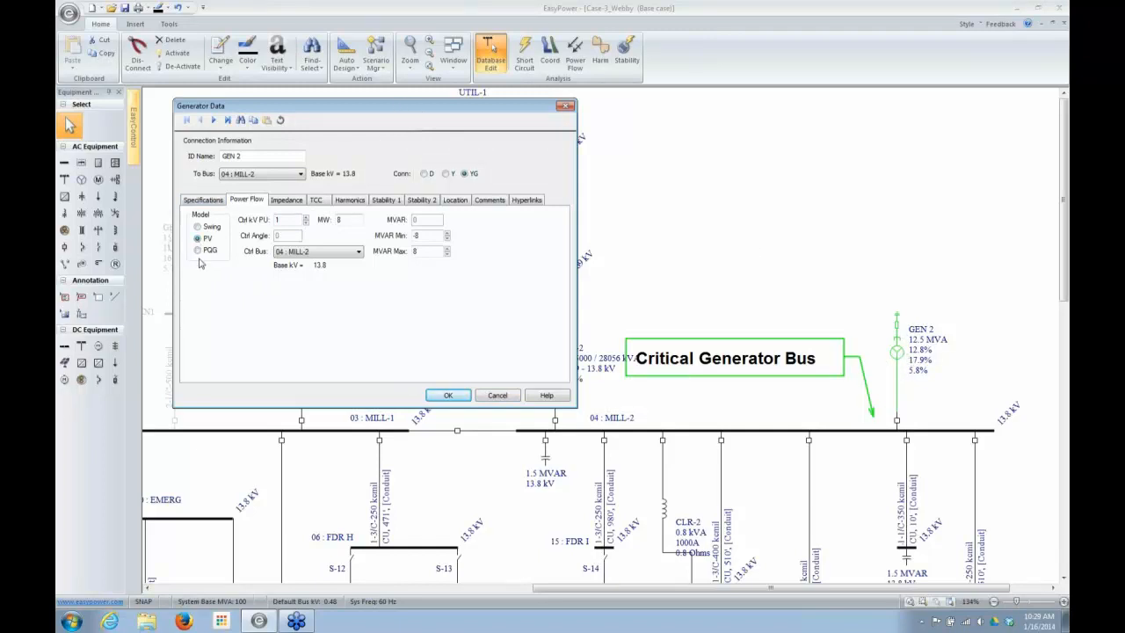
click(497, 397)
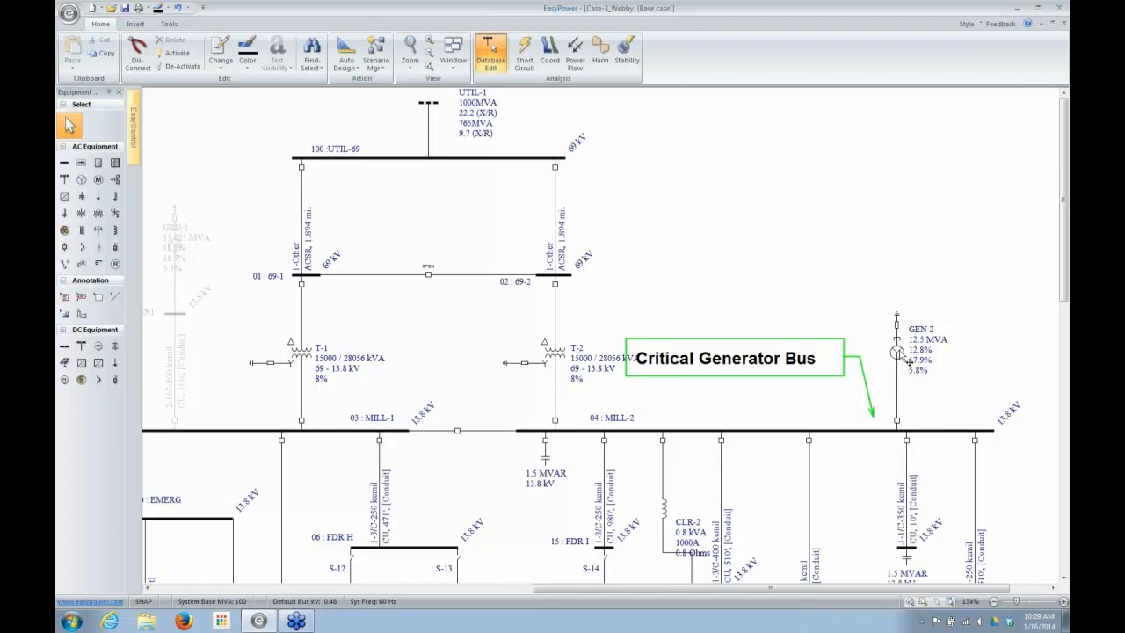
Check the power flow model options of GEN 2 once more and leave its data unchanged
mouse_move(898, 354)
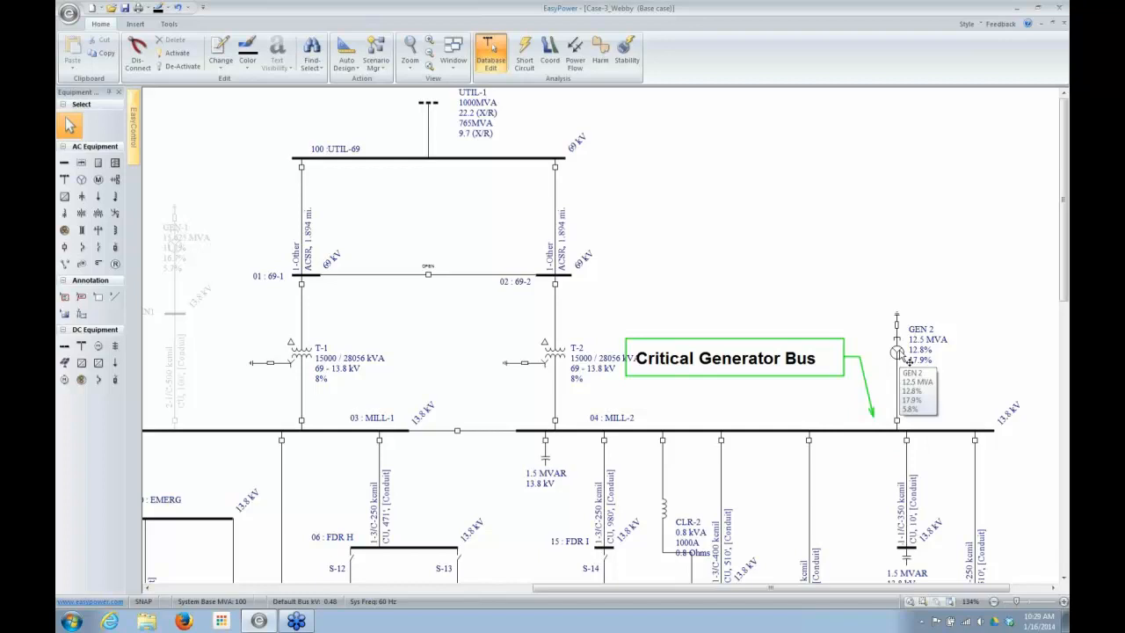
double_click(898, 354)
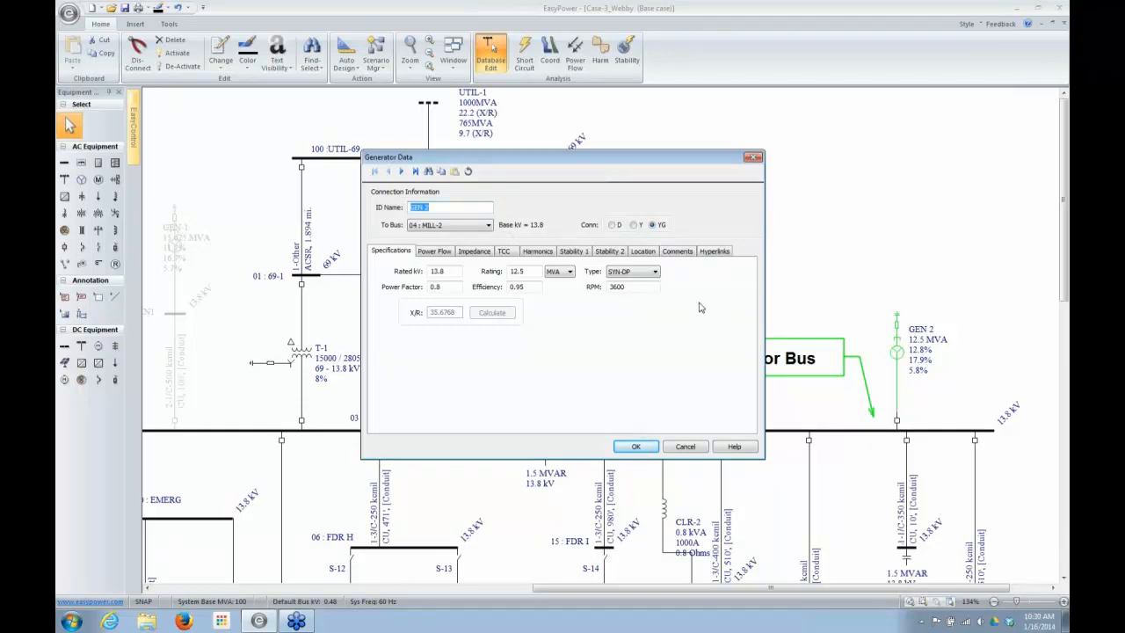
click(433, 253)
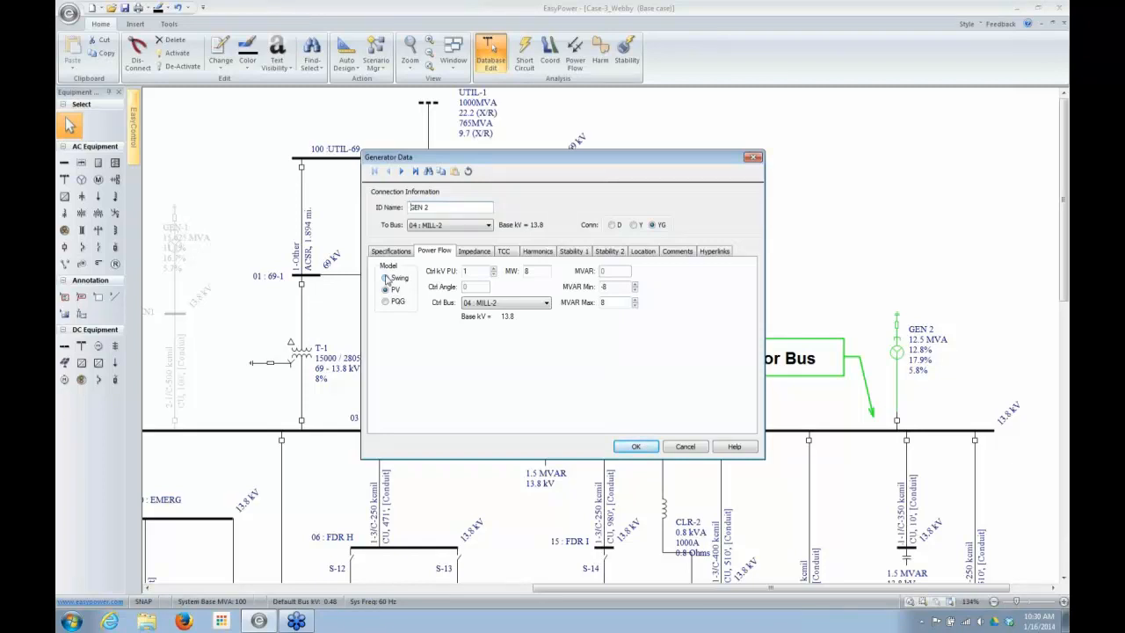
click(685, 446)
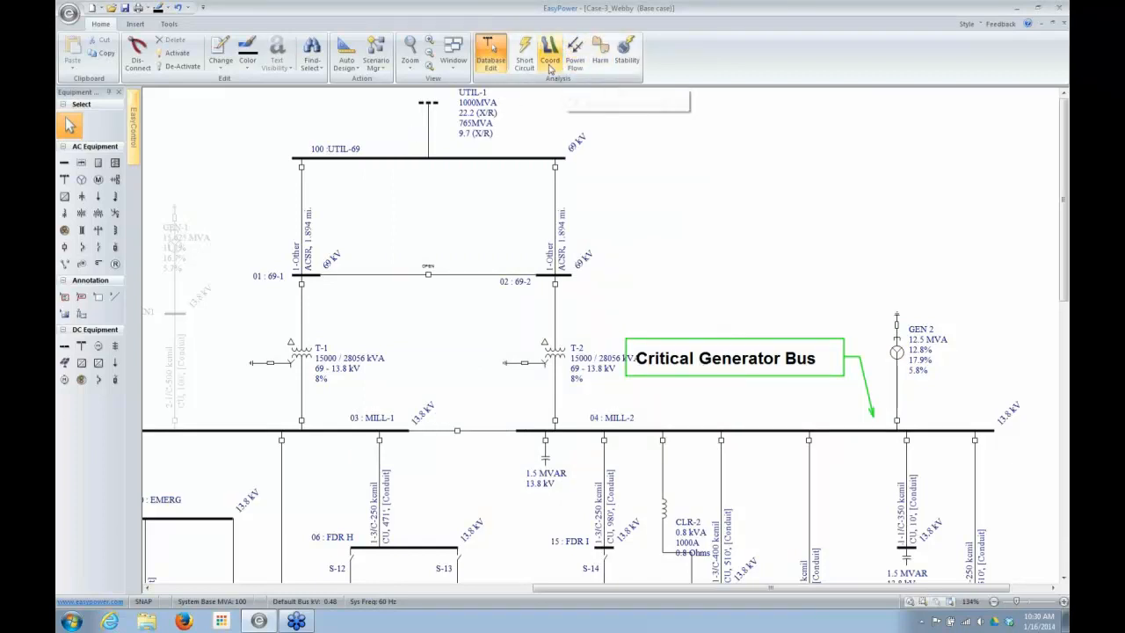
Solve the power flow for the base case and examine the results on the feeders below bus 04 : MILL-2
click(575, 57)
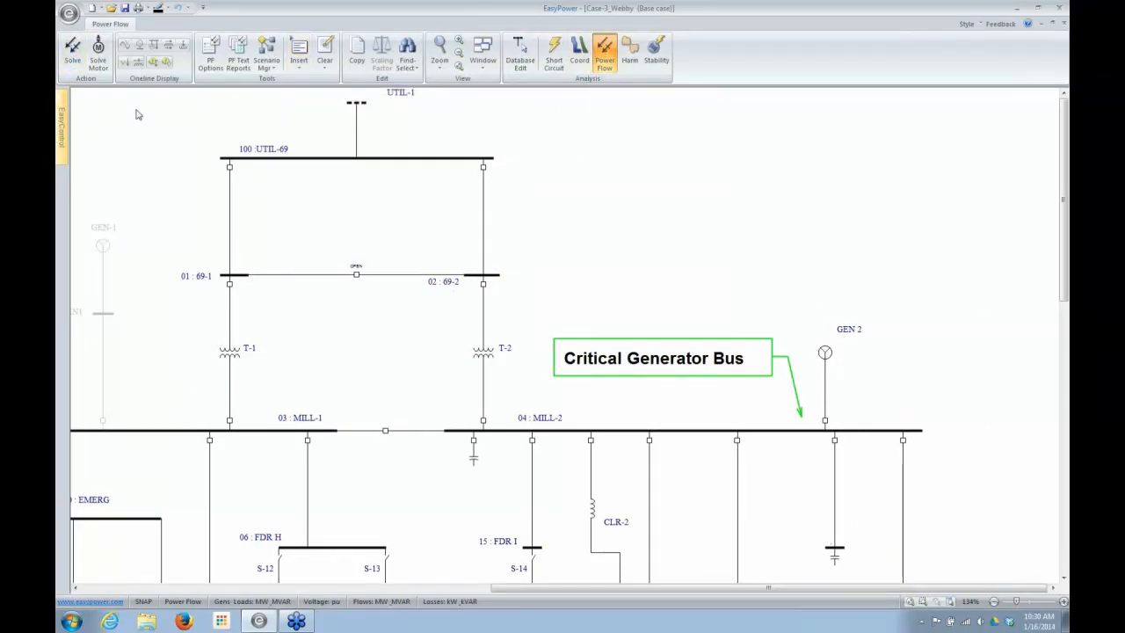
click(73, 55)
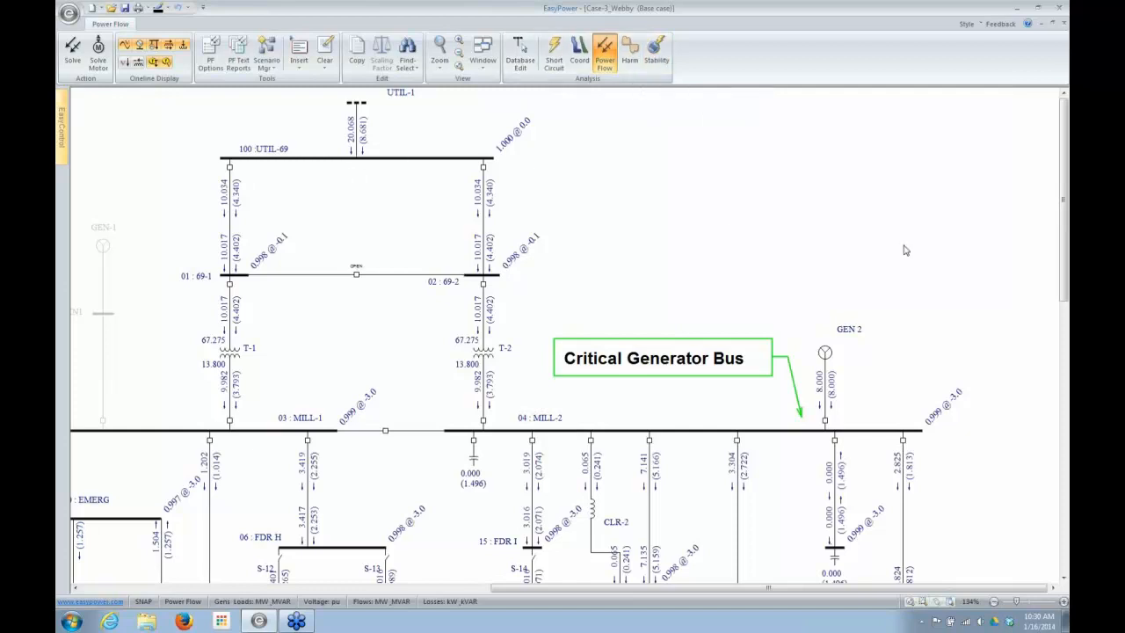
drag(1065, 222, 1065, 275)
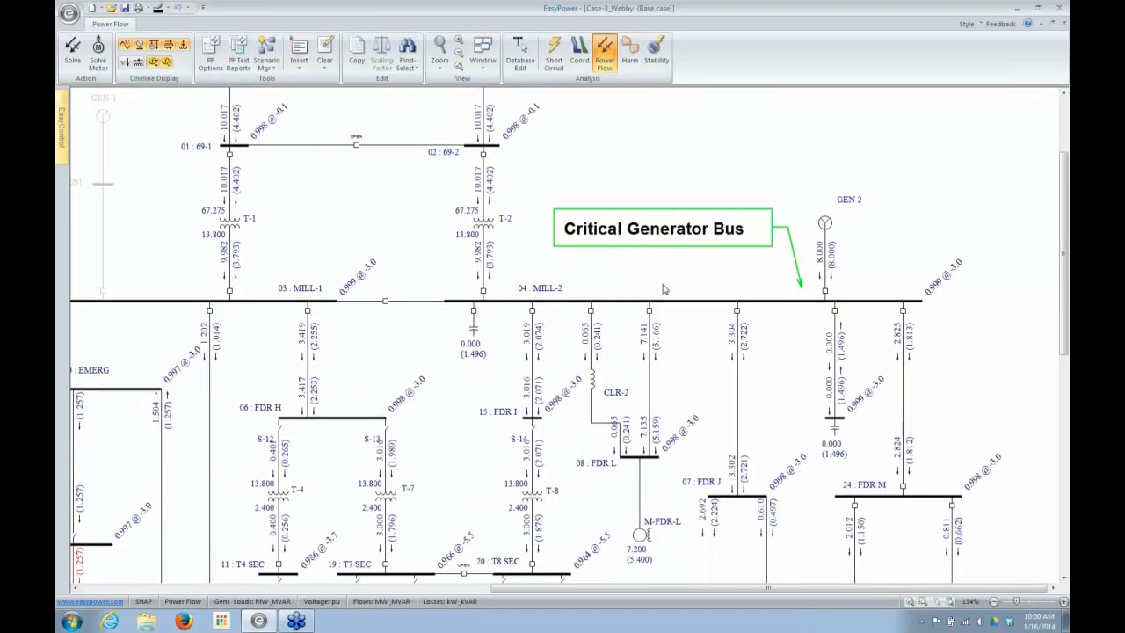
scroll(658, 314, up, 3)
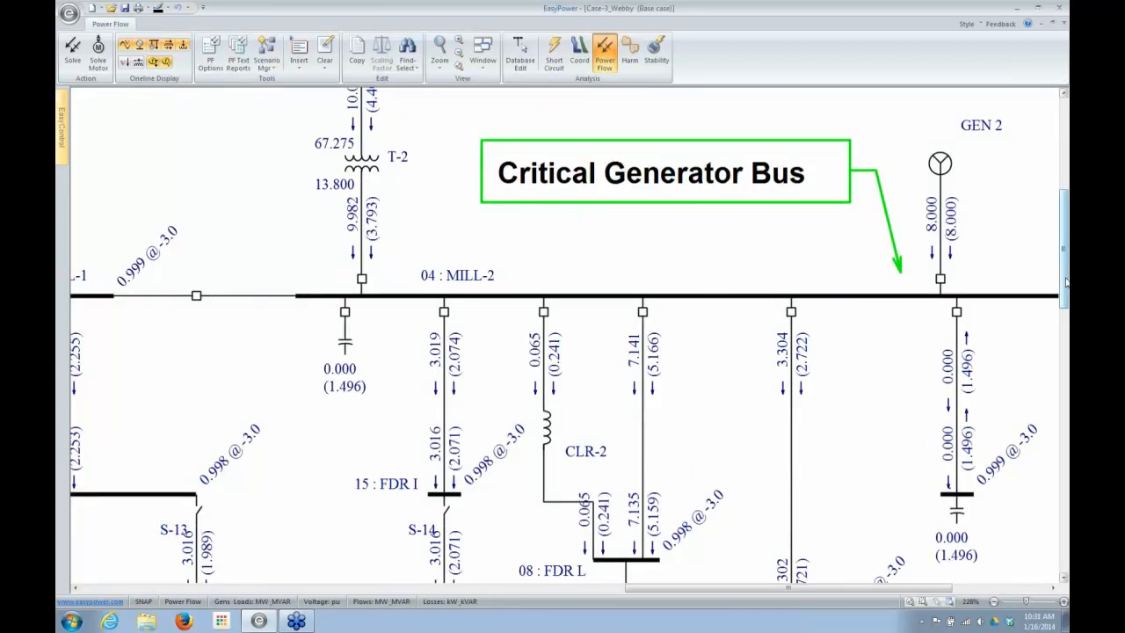
scroll(1066, 281, down, 2)
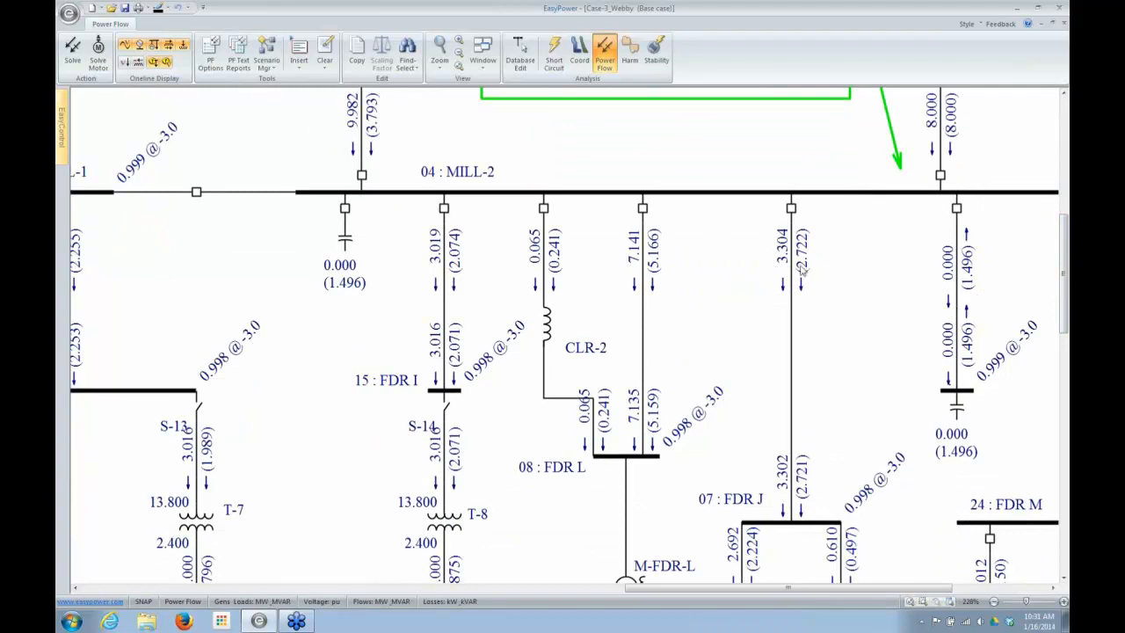
drag(1066, 325, 1066, 406)
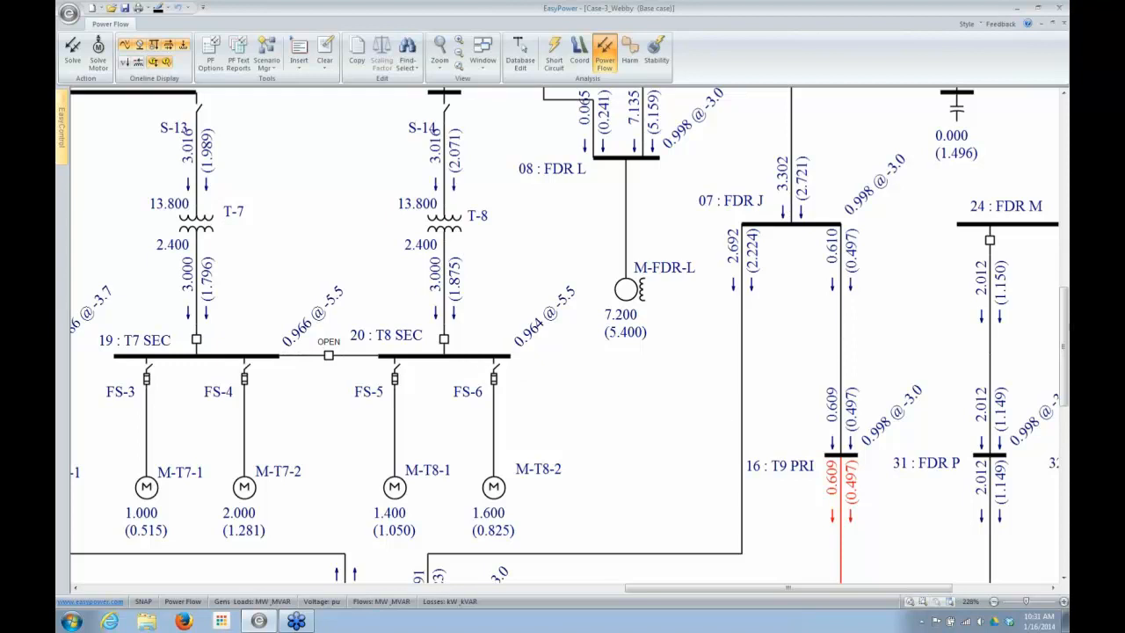
scroll(1064, 319, up, 2)
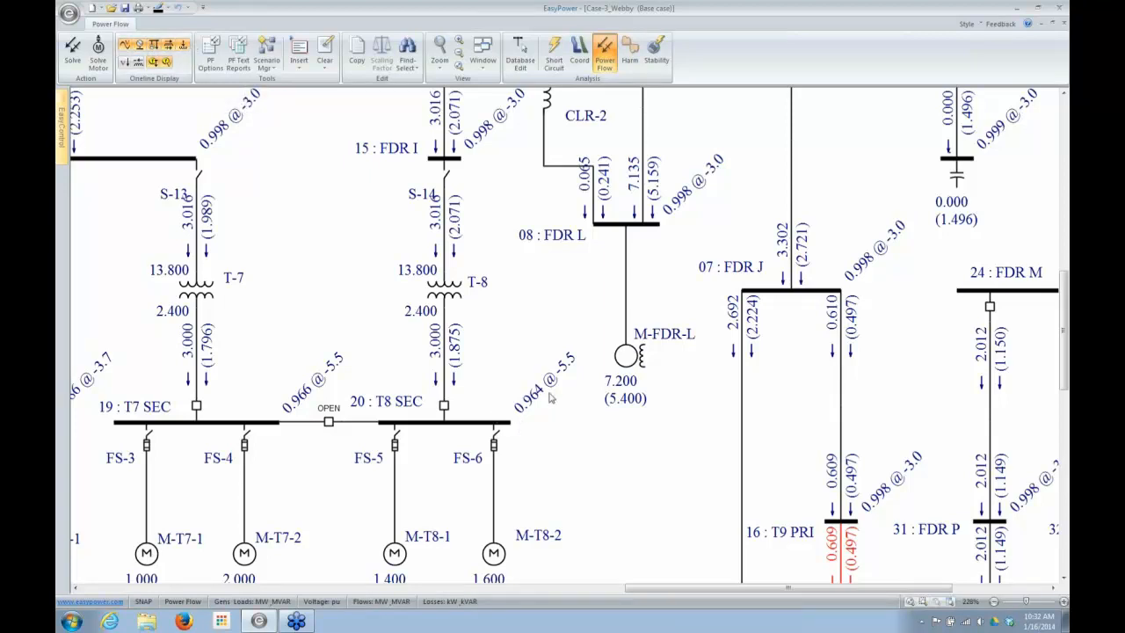
Hide and restore the bus voltages, motor loads, branch flows and transformer taps on the one-line, one result type at a time
click(127, 45)
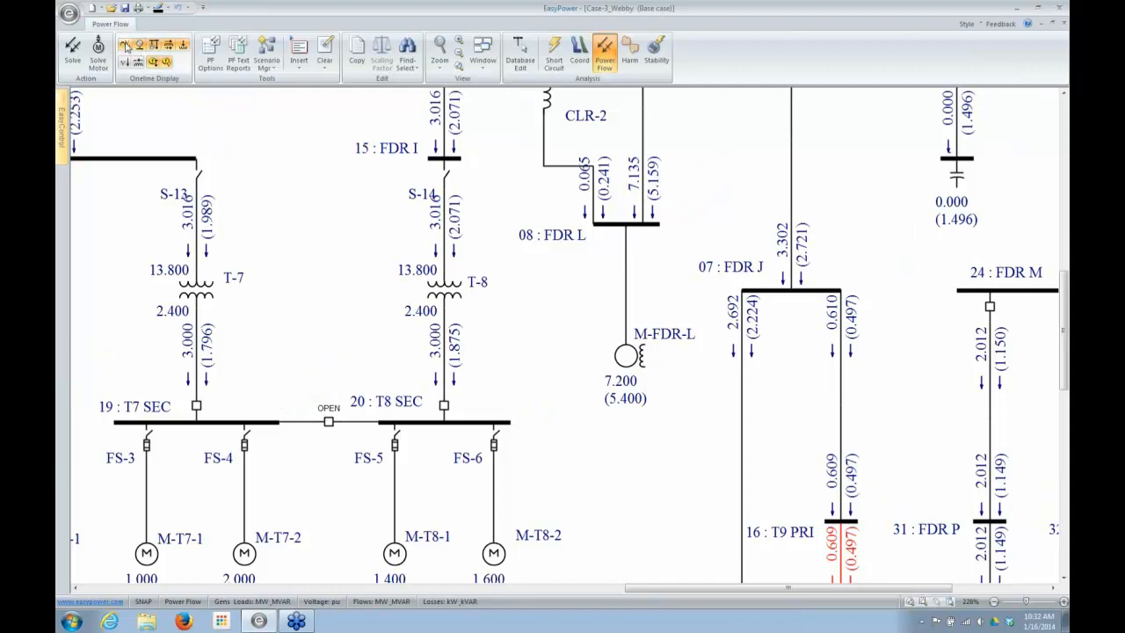
click(126, 46)
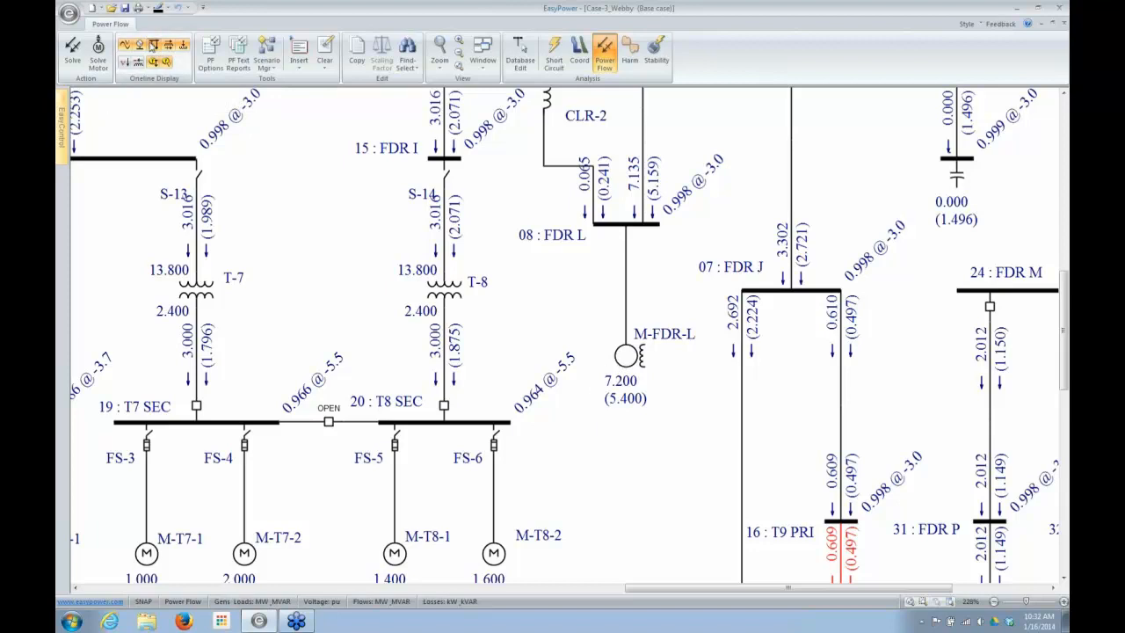
click(153, 45)
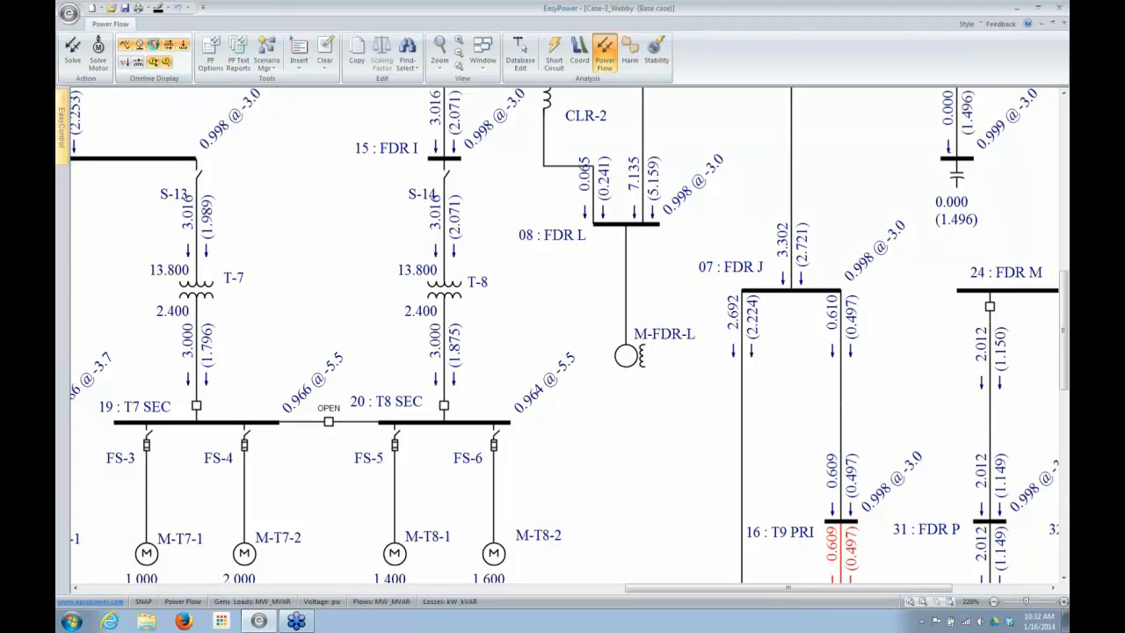
click(153, 47)
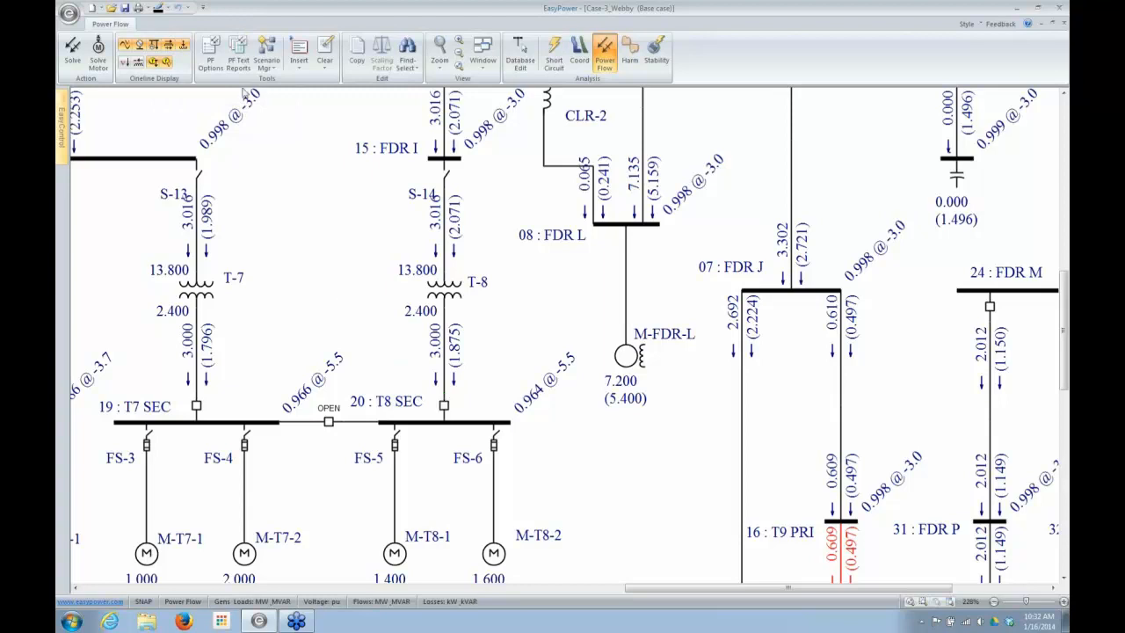
click(167, 50)
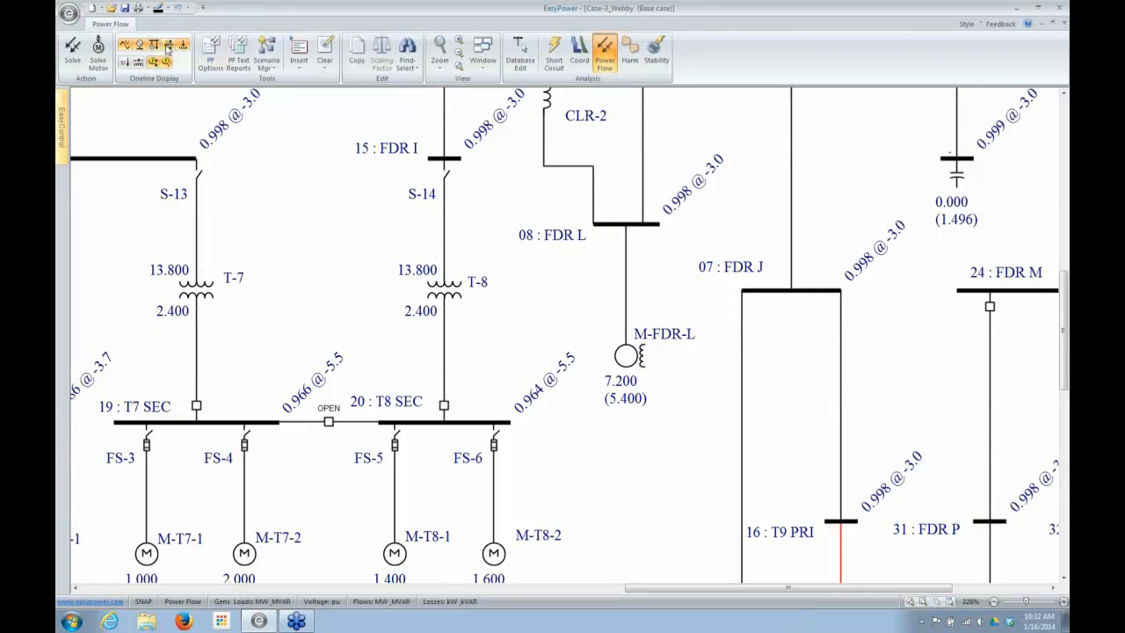
click(167, 51)
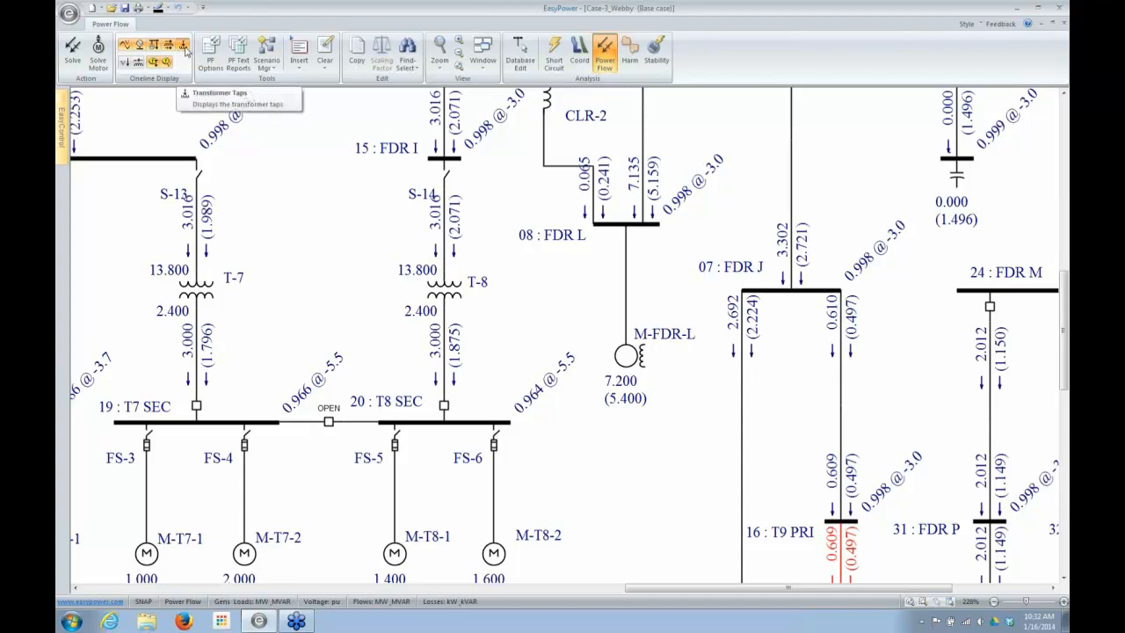
click(186, 50)
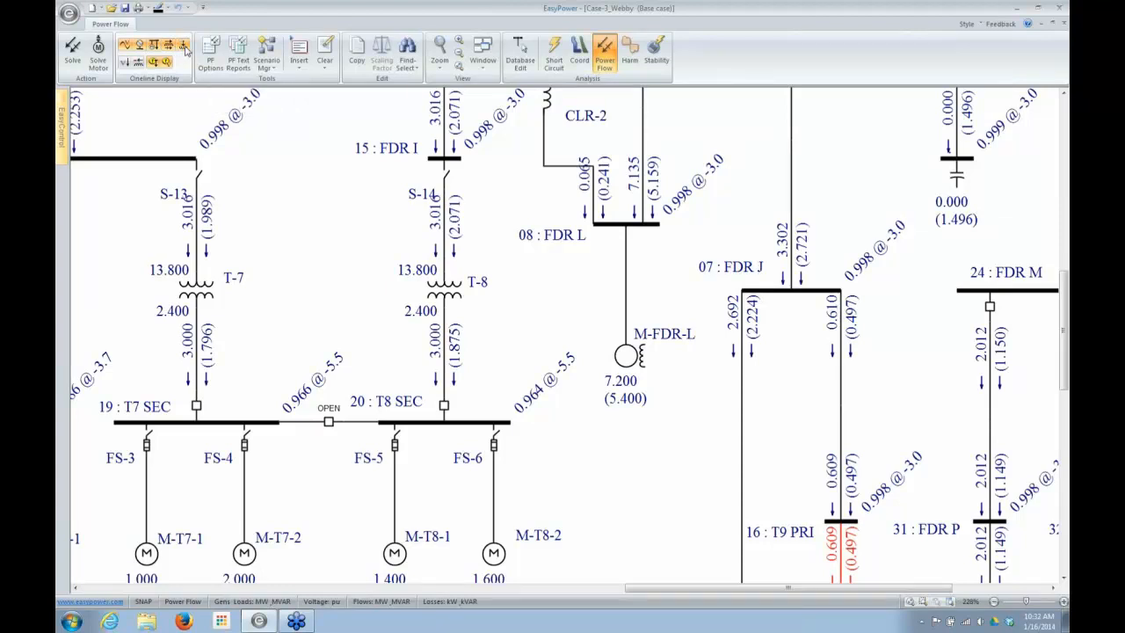
click(185, 50)
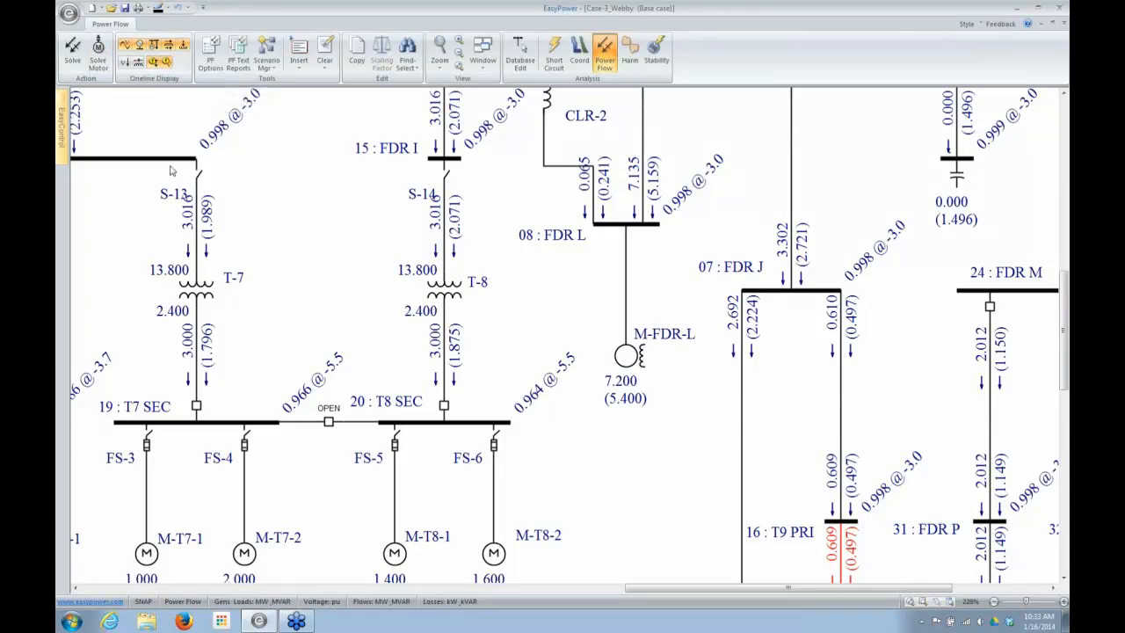
Display the branch voltage drops, replace them with losses, and move the 16 : T9 PRI feeder and T-8 result labels clear of their symbols
click(125, 63)
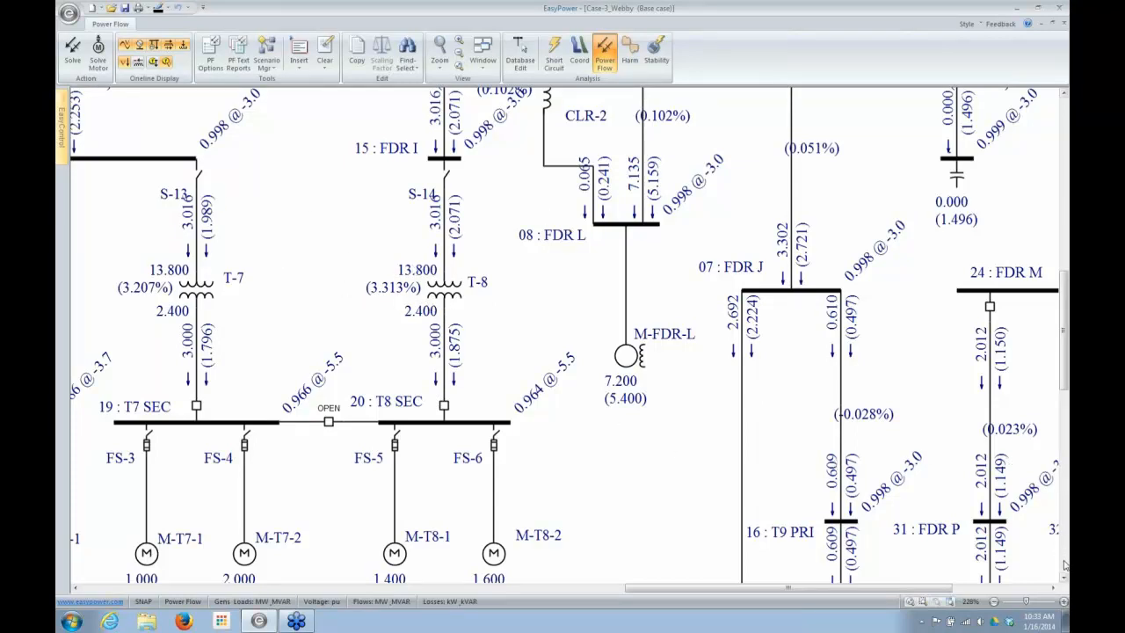
drag(866, 417, 877, 414)
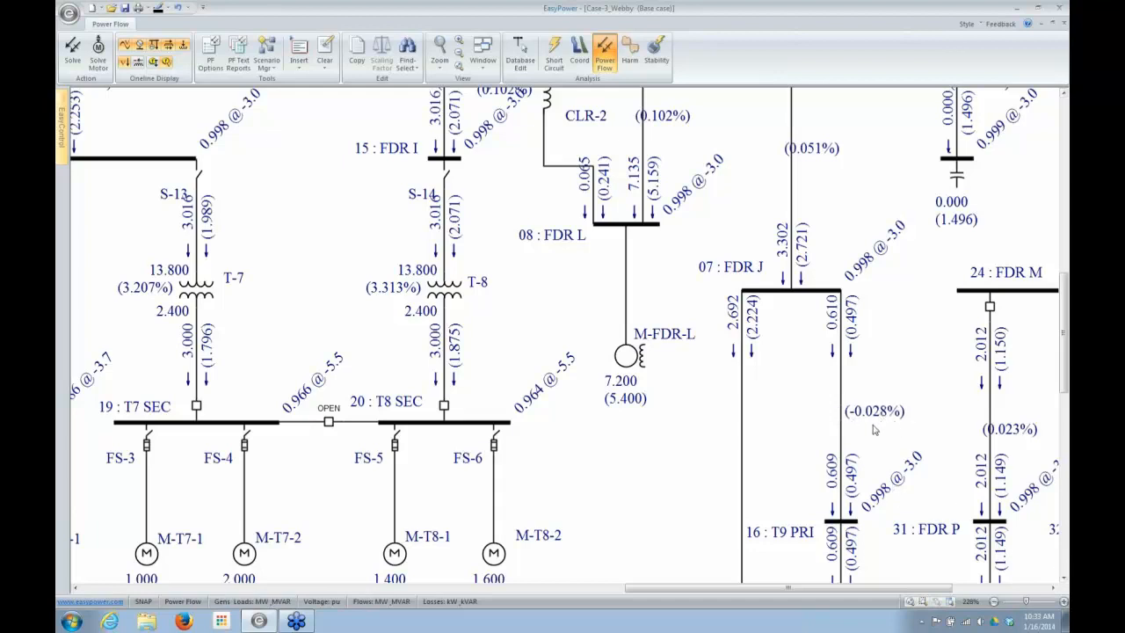
click(126, 65)
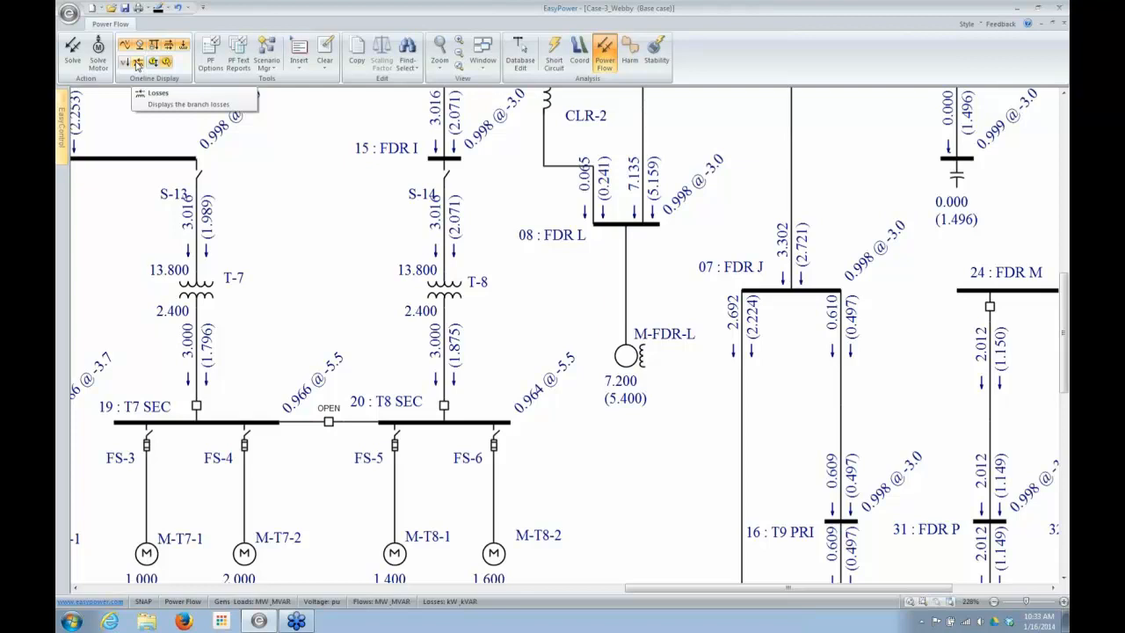
click(137, 65)
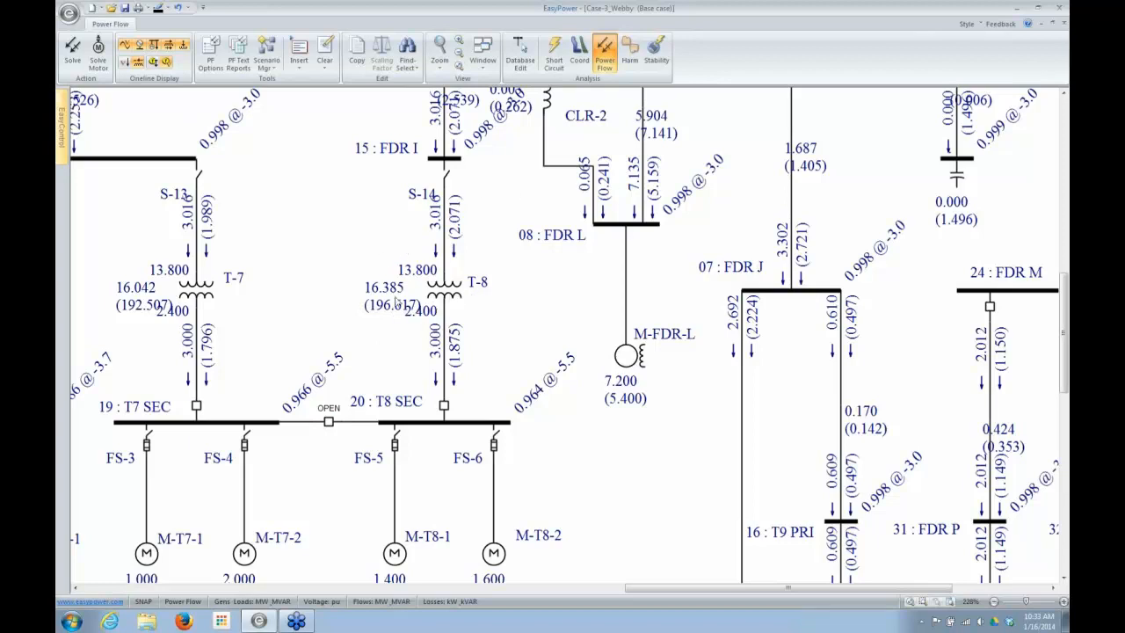
drag(397, 295, 378, 305)
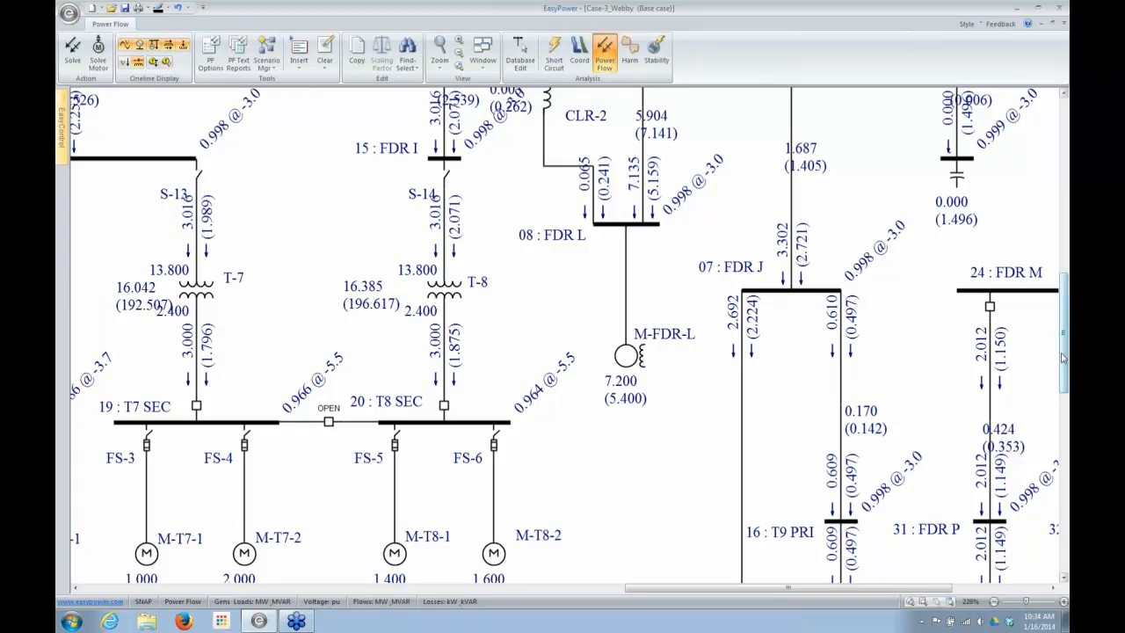
Compare branch losses with voltage drops around buses 17 : T5 SEC and 18 : T6 SEC, leaving both result types hidden
scroll(1063, 356, up, 3)
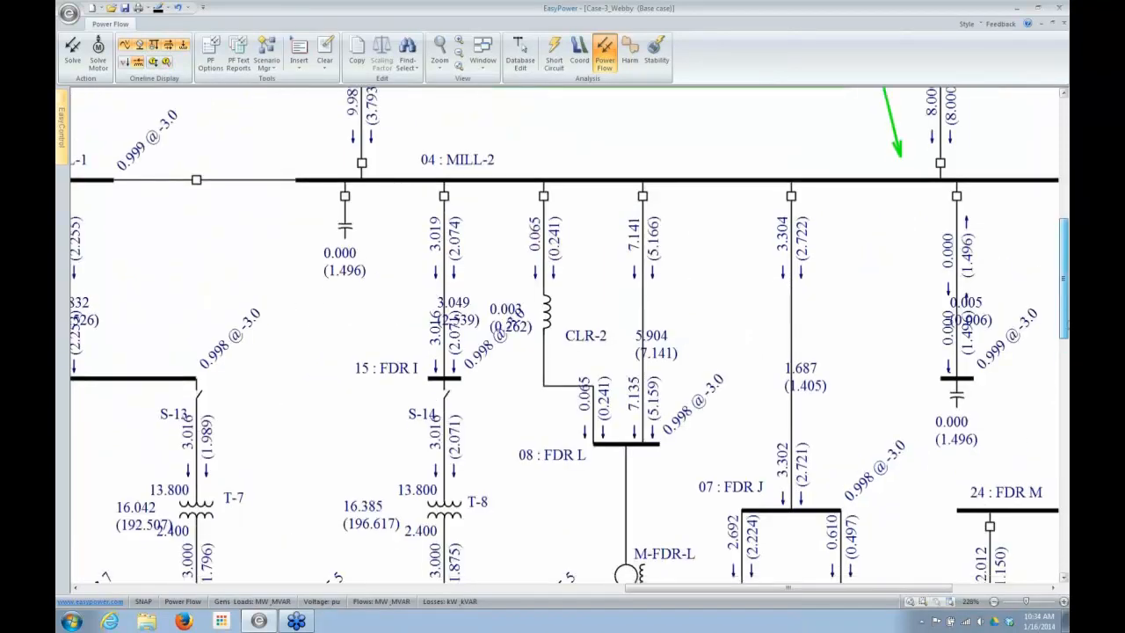
scroll(562, 334, down, 5)
drag(644, 590, 320, 589)
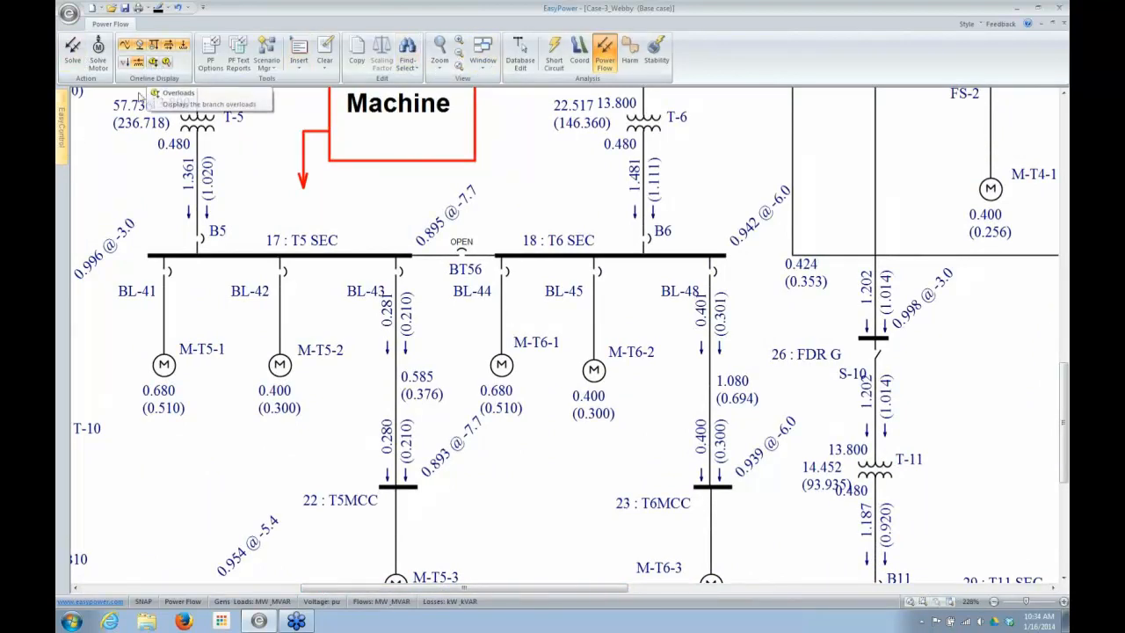
click(126, 67)
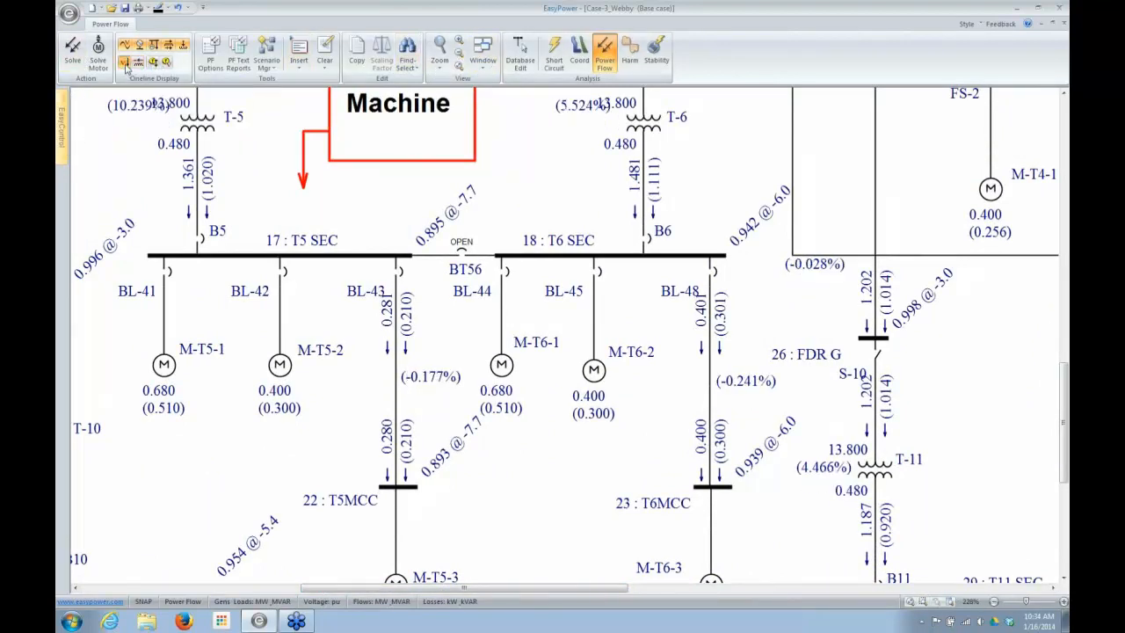
click(126, 69)
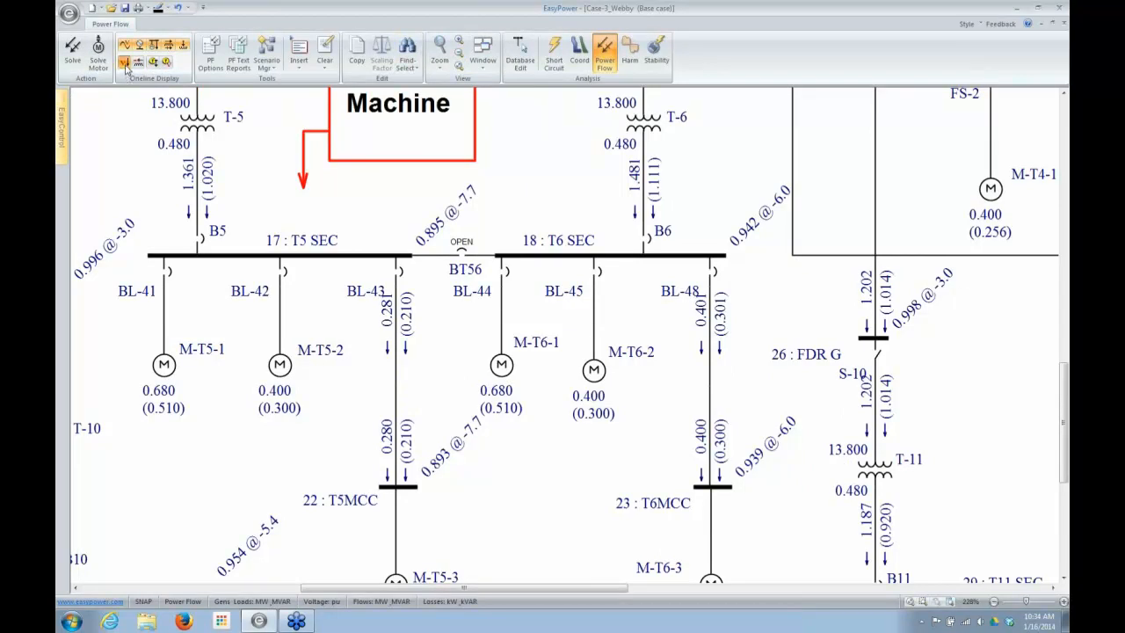
click(123, 63)
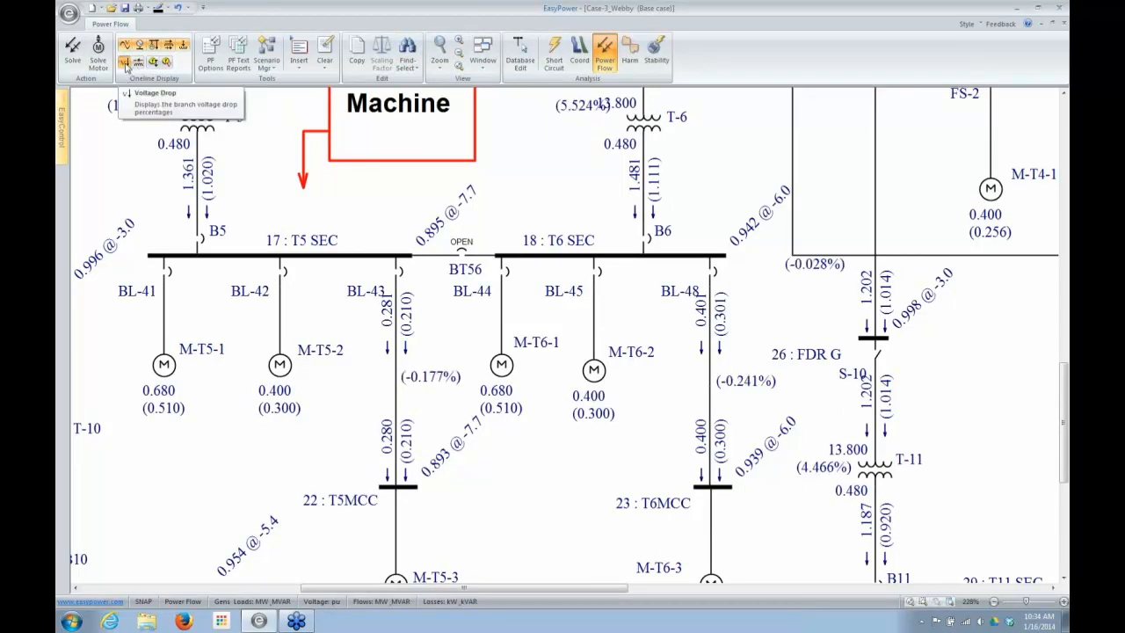
click(126, 68)
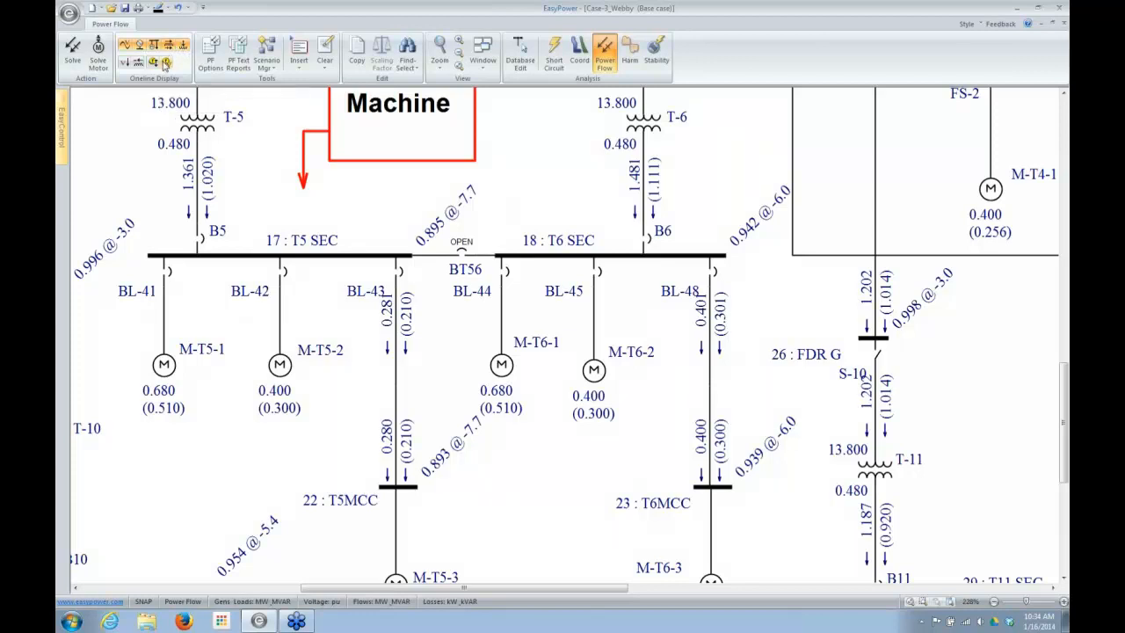
Highlight the bus voltage violations and branch overloads, and examine them from transformers T-5 and T-6 down to the T5MCC and T6MCC feeders
click(164, 62)
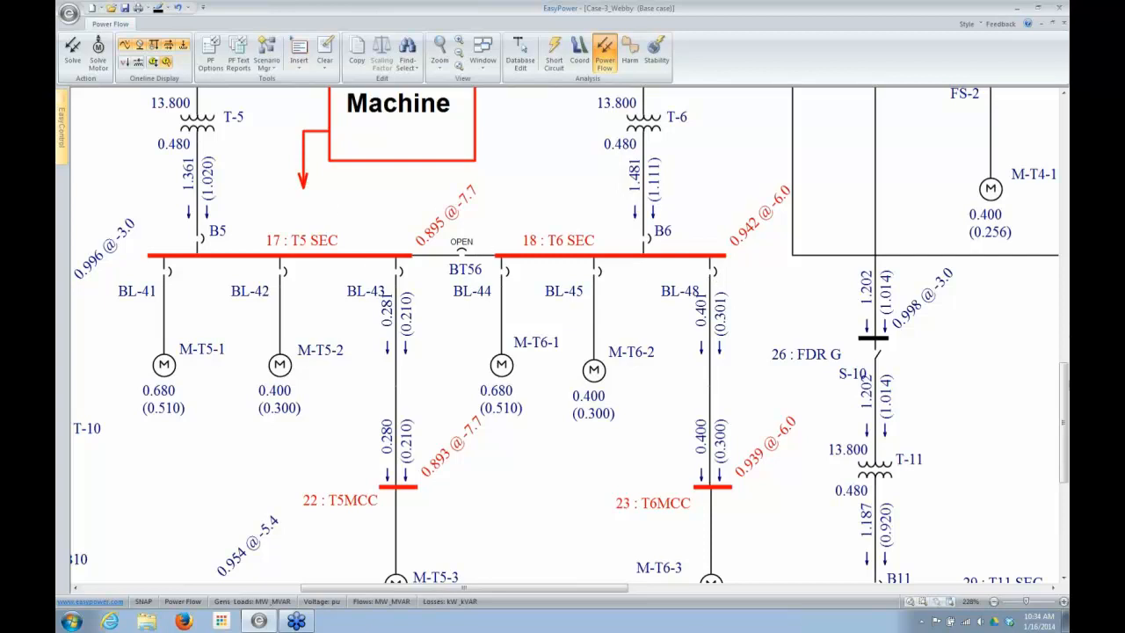
scroll(1065, 391, up, 3)
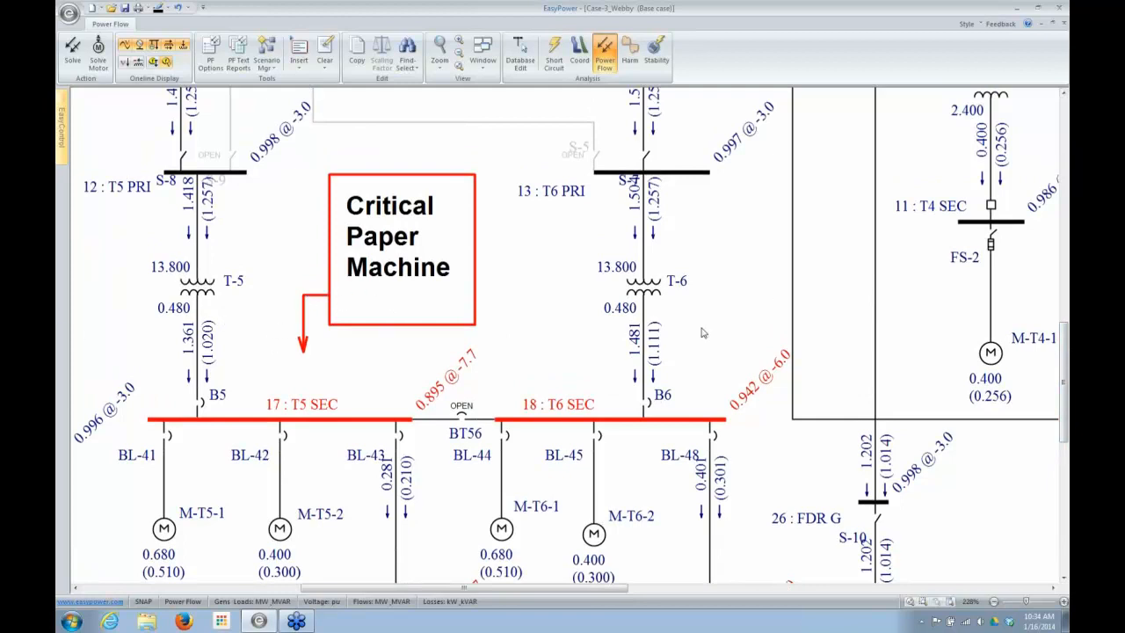
click(155, 64)
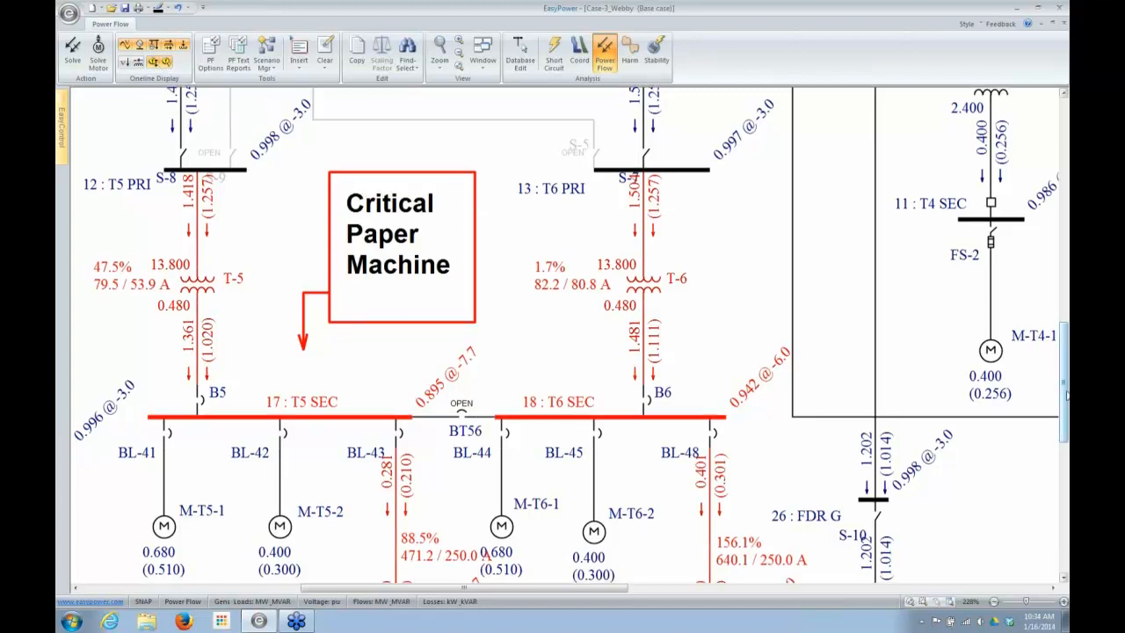
scroll(563, 333, down, 5)
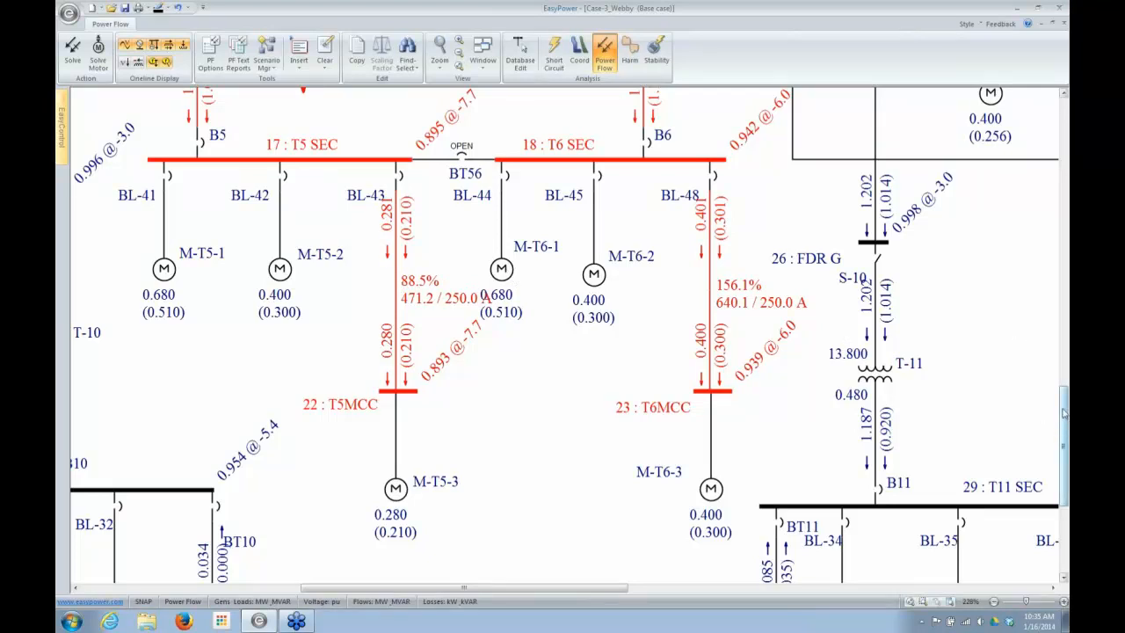
drag(1063, 413, 329, 343)
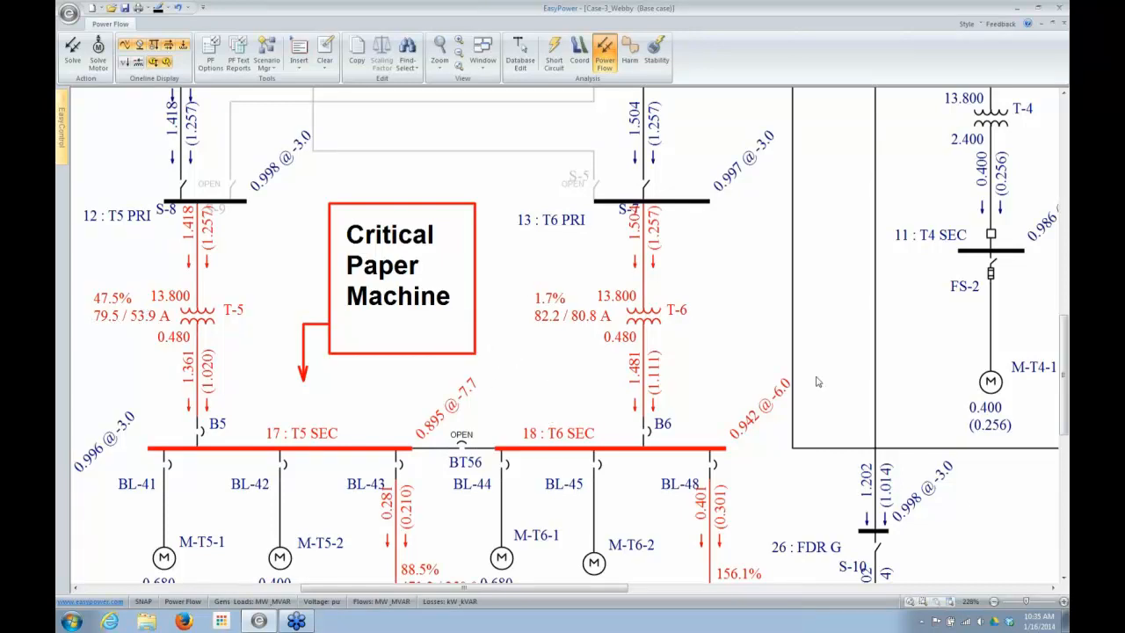
drag(1065, 351, 1060, 402)
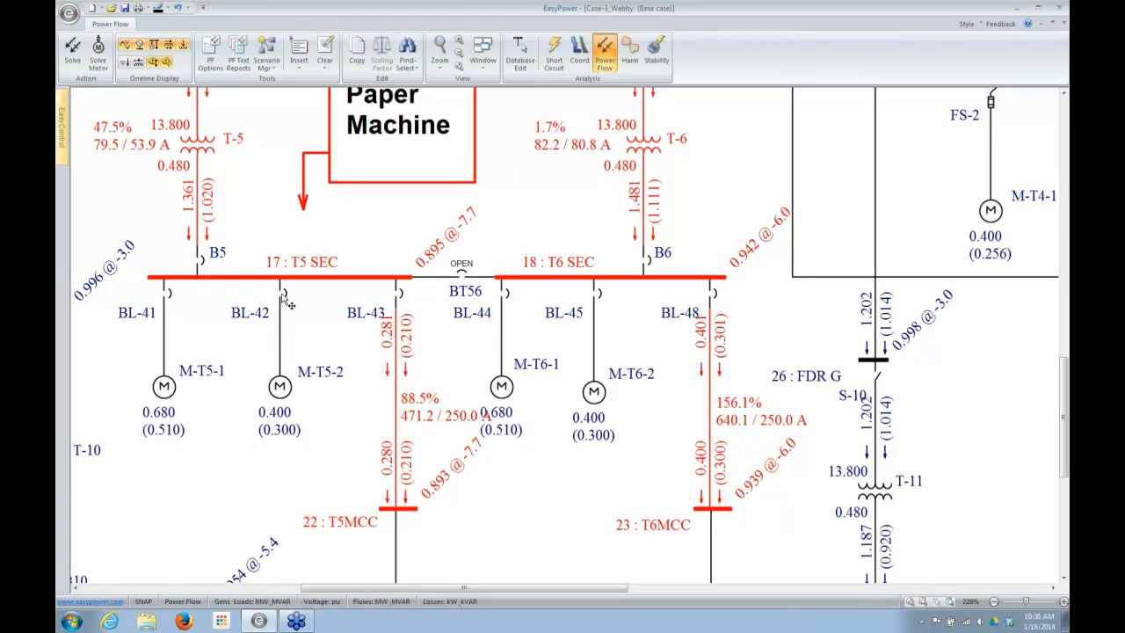
Open breakers BL-42 and BL-41 below bus 17 : T5 SEC to see the effect on the power flow, and close both again
mouse_move(285, 300)
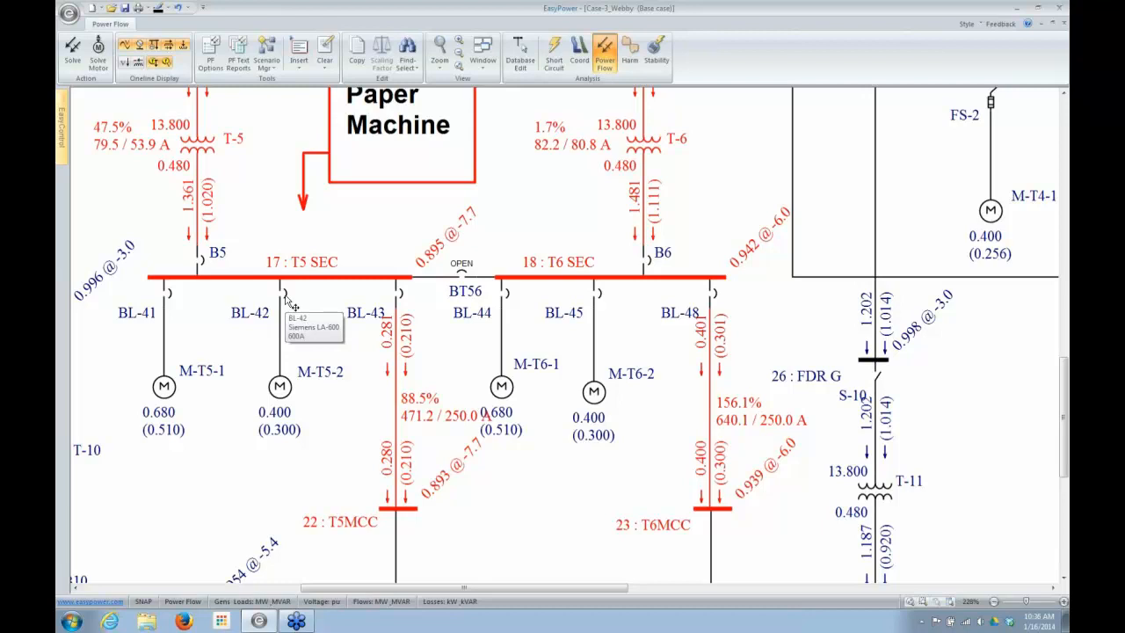
double_click(285, 295)
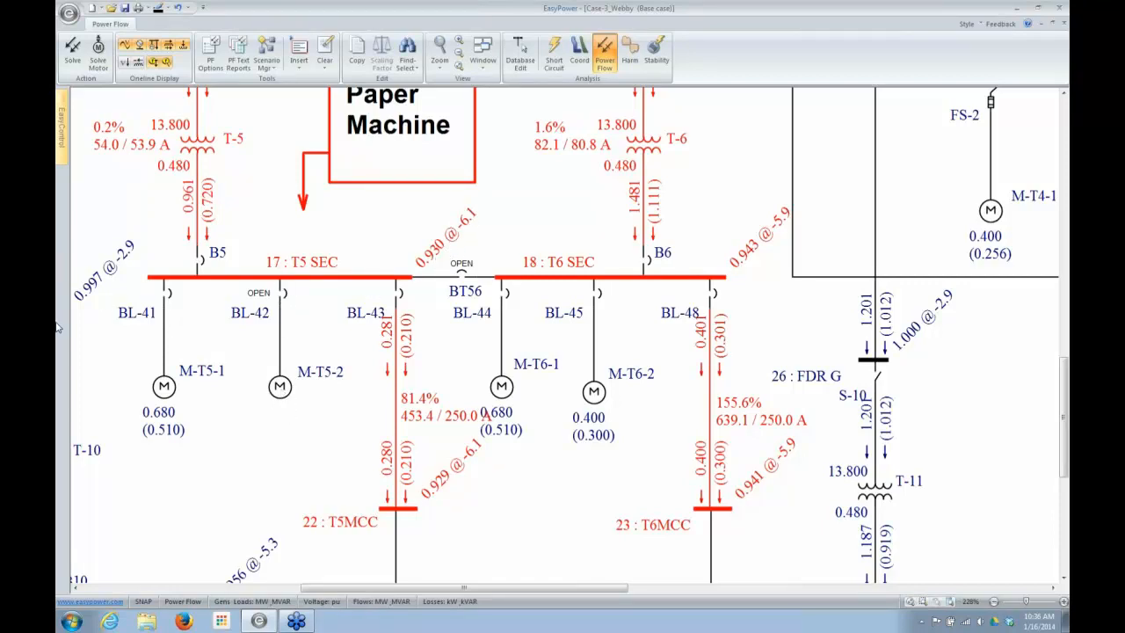
click(172, 301)
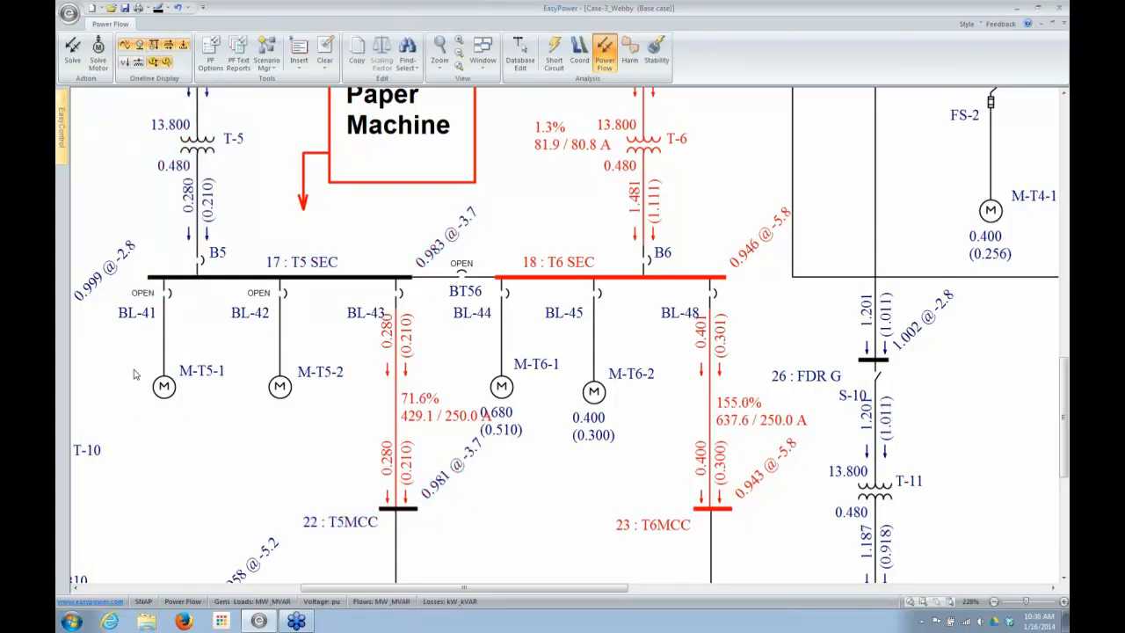
click(172, 299)
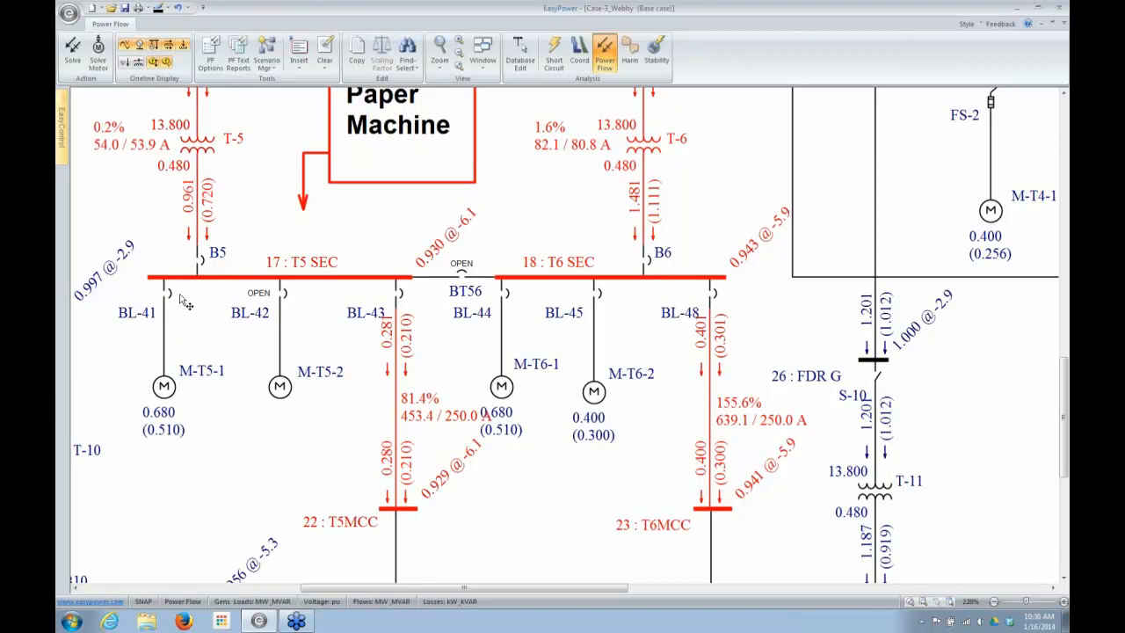
click(282, 298)
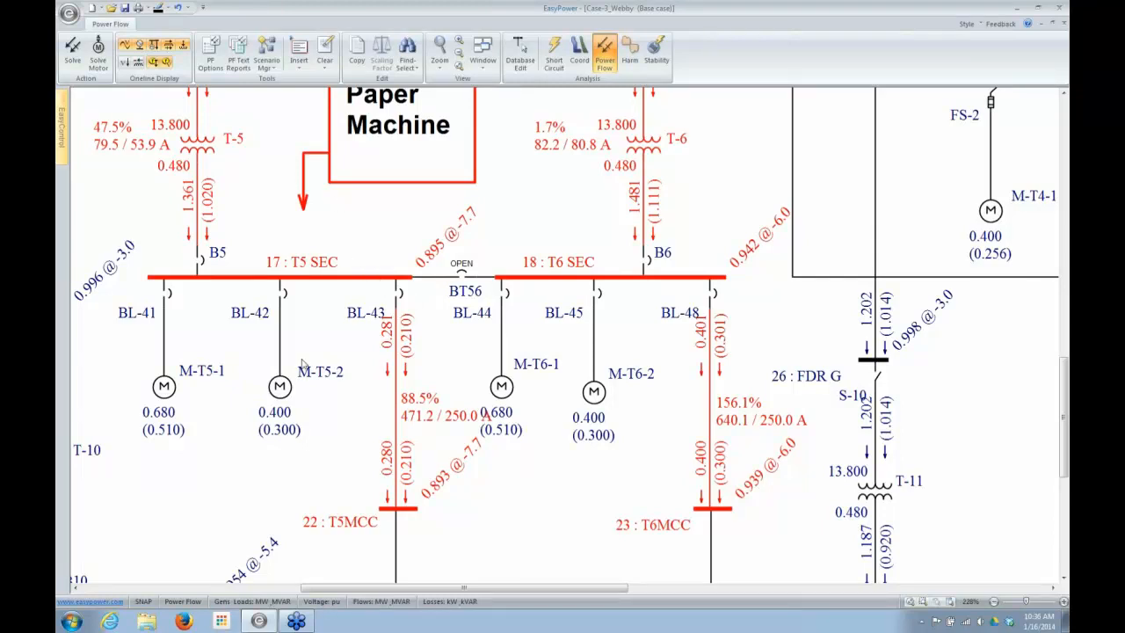
Set the temporary scaling factor of motor M-T6-1 on bus 18 : T6 SEC to 50%
scroll(163, 378, down, 2)
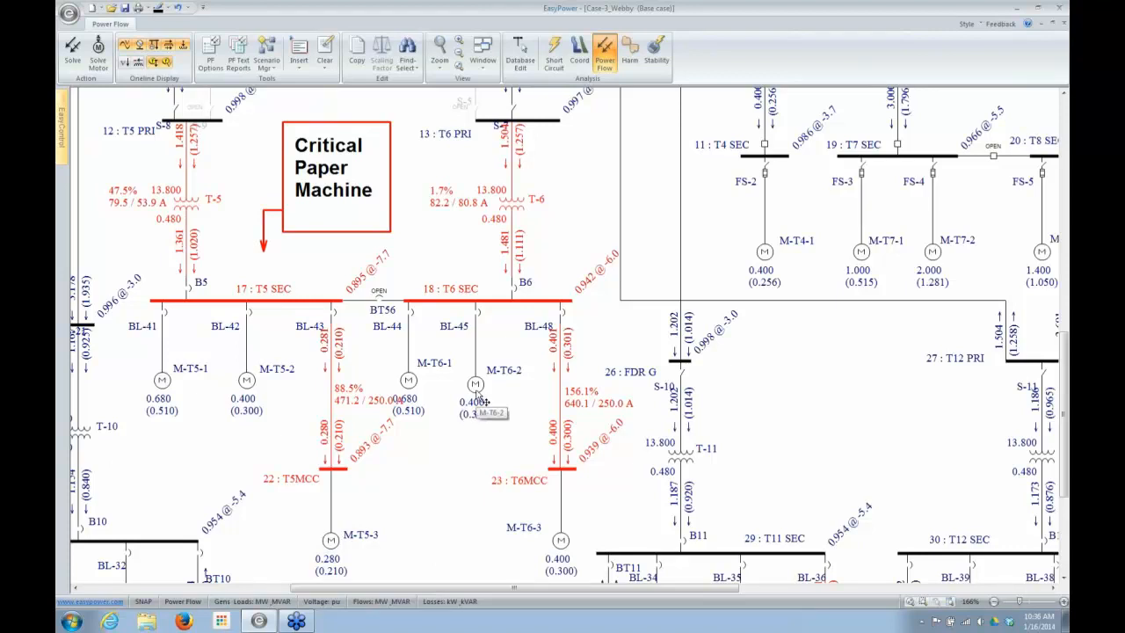
click(411, 381)
double_click(410, 382)
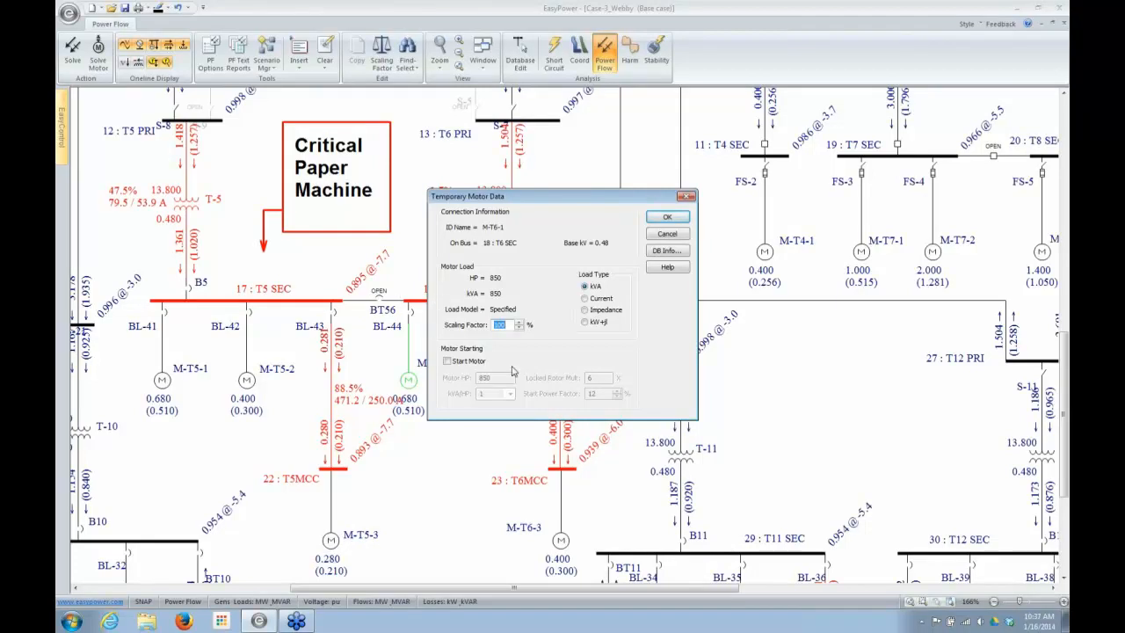
drag(536, 205, 613, 201)
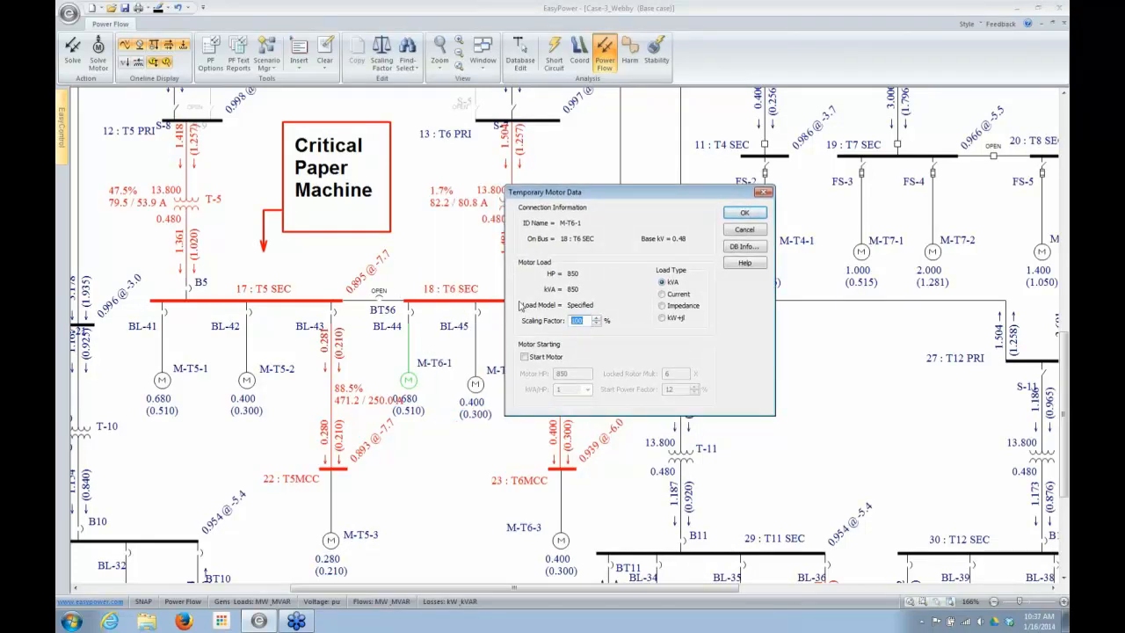
text(50)
click(744, 214)
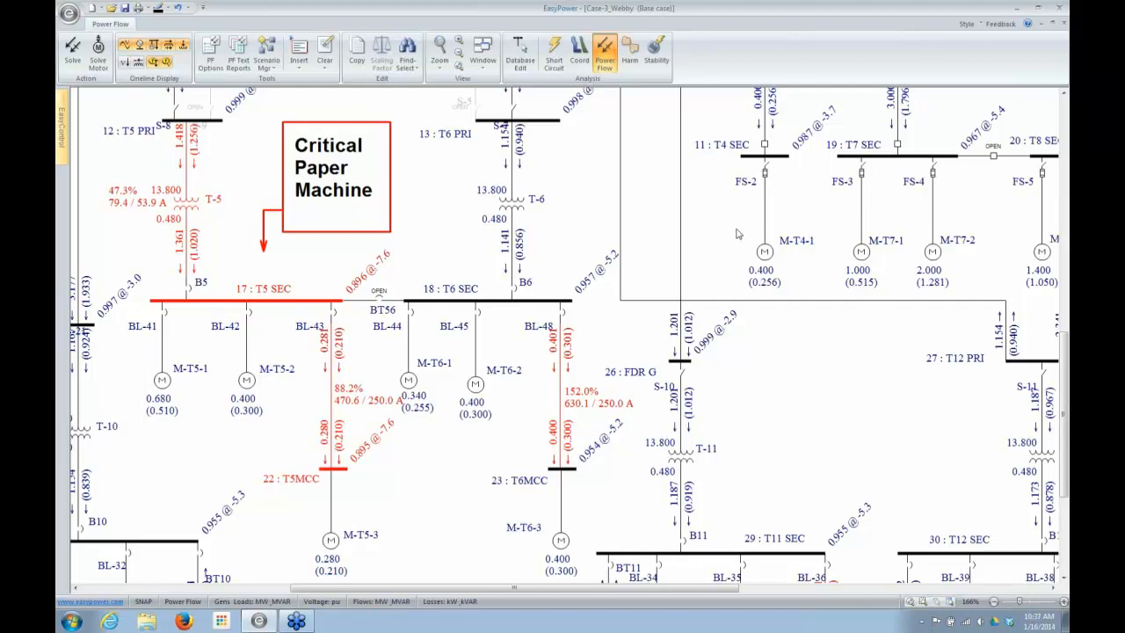
Set the temporary scaling factor of motors M-T4-1, M-T7-1 and M-T7-2 to 70% in one change
drag(738, 233, 957, 282)
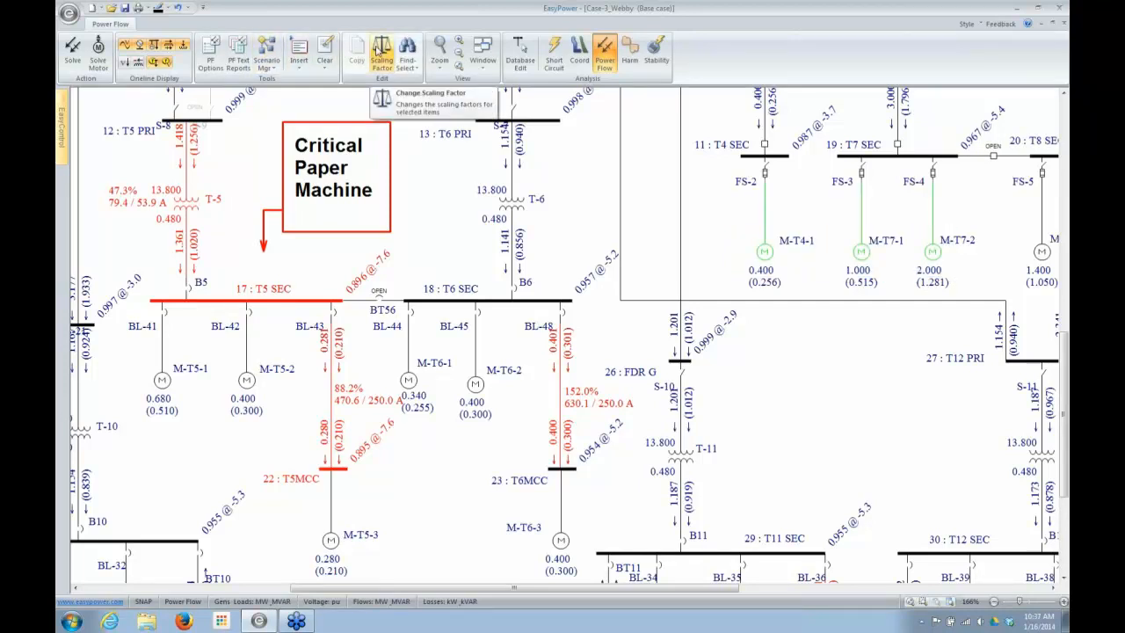
click(379, 50)
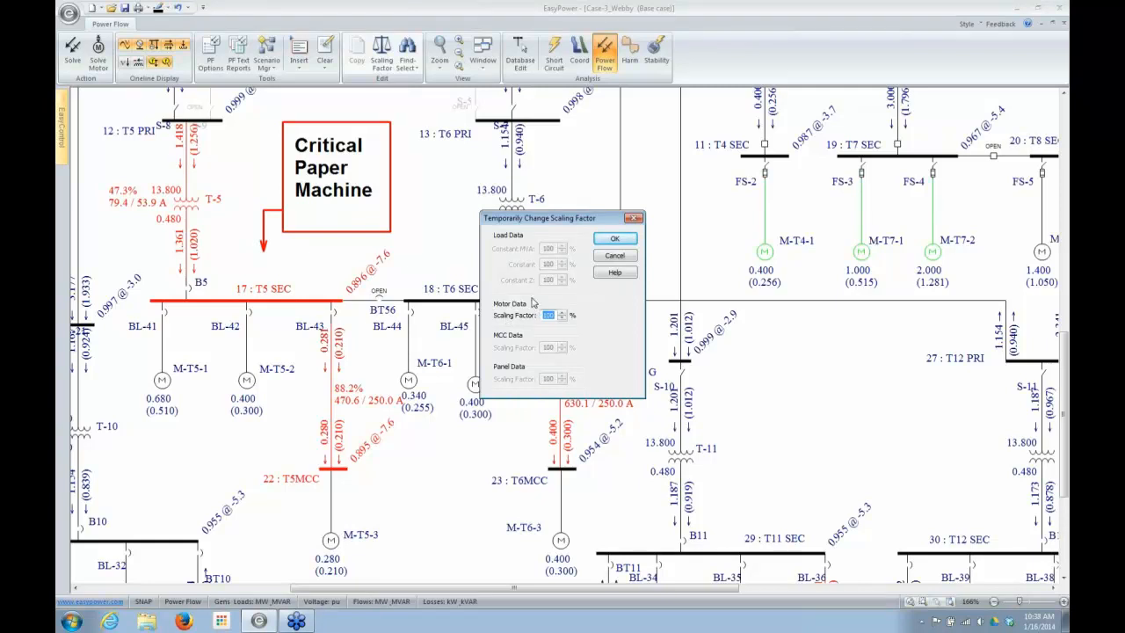
text(70)
click(612, 240)
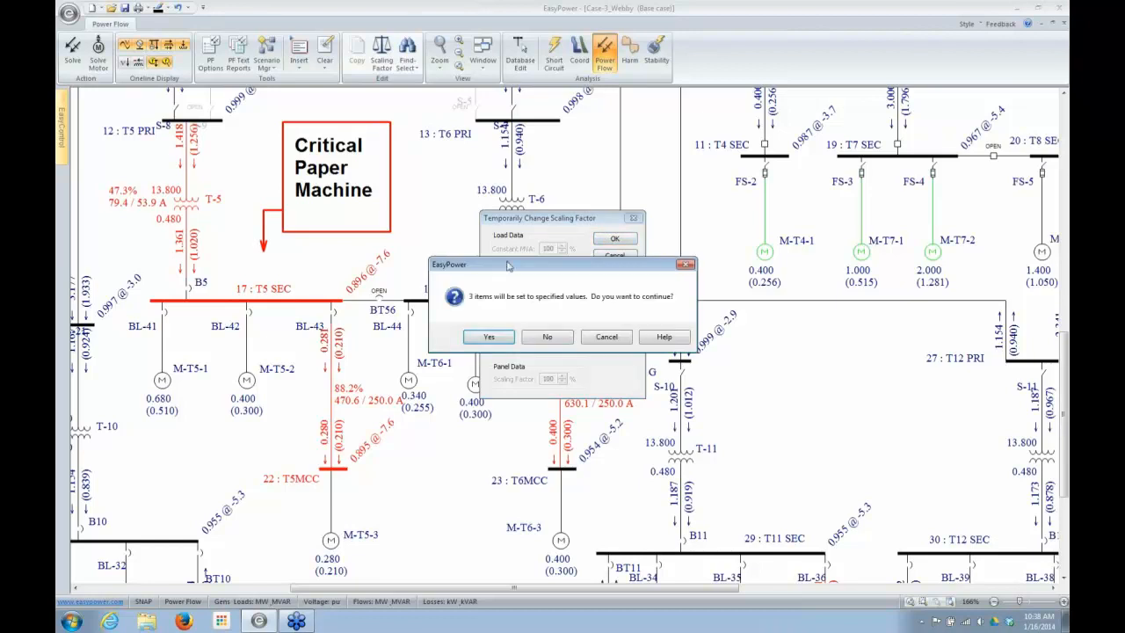
click(482, 340)
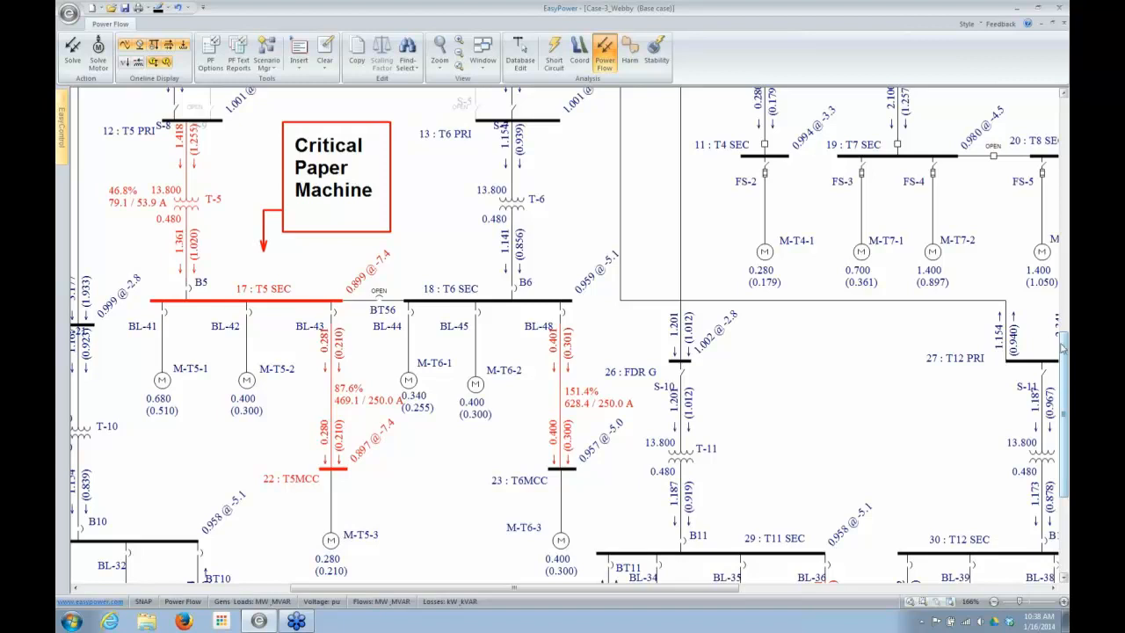
Set the temporary From tap of transformer T-5, between 12 : T5 PRI and 17 : T5 SEC, to 13.455 kV
drag(1065, 350, 1053, 91)
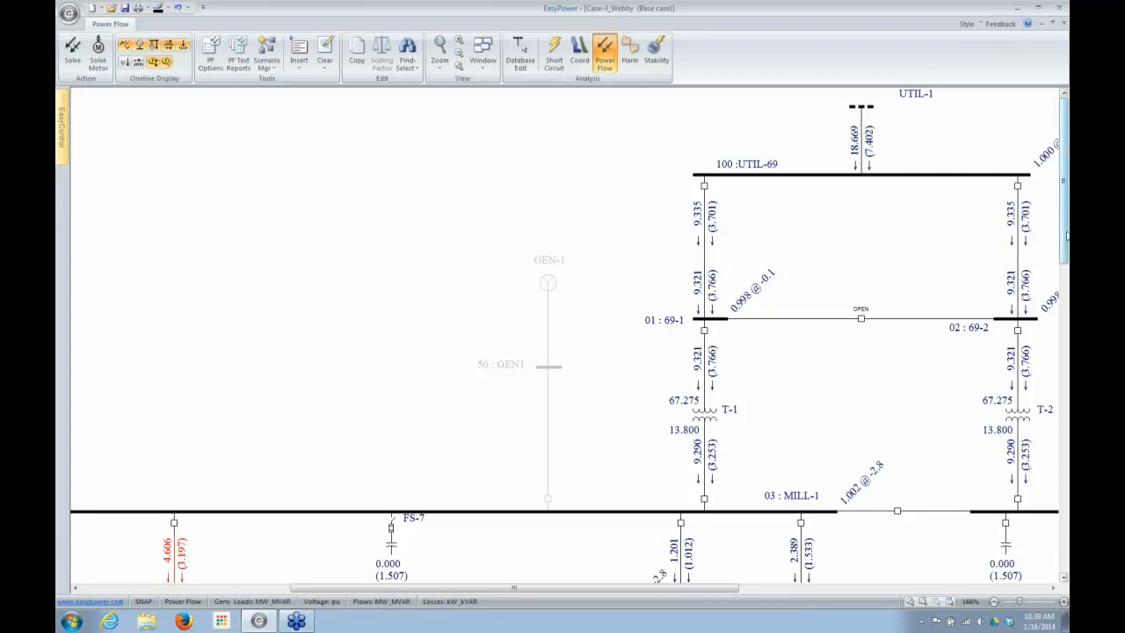
drag(1067, 235, 1066, 458)
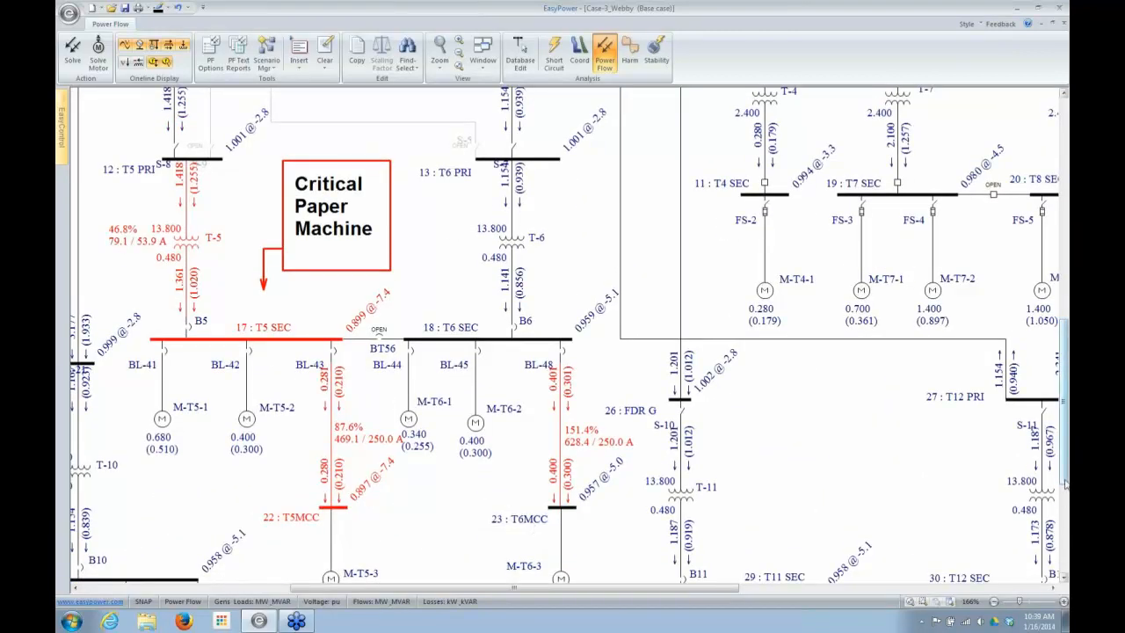
drag(1065, 471, 1066, 554)
scroll(577, 384, down, 3)
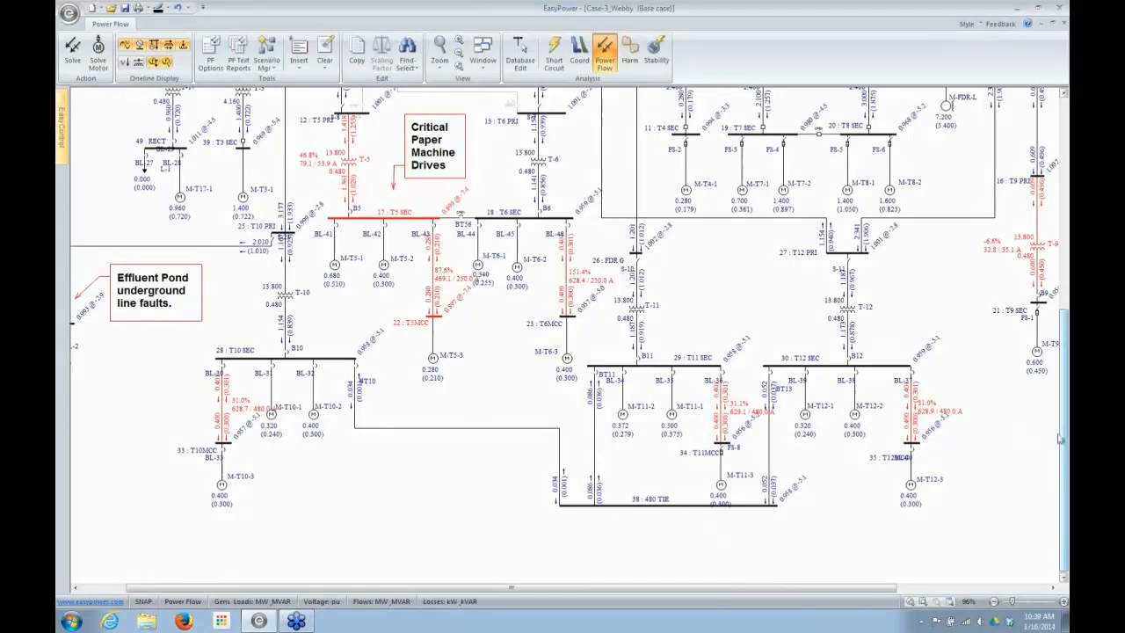
scroll(502, 347, up, 4)
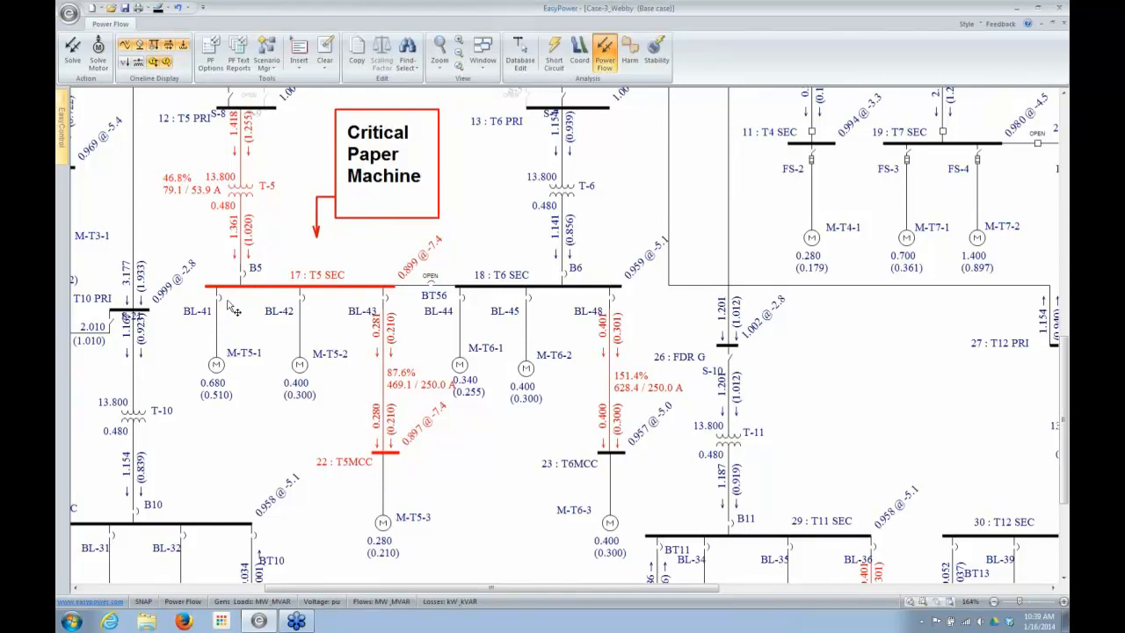
double_click(247, 193)
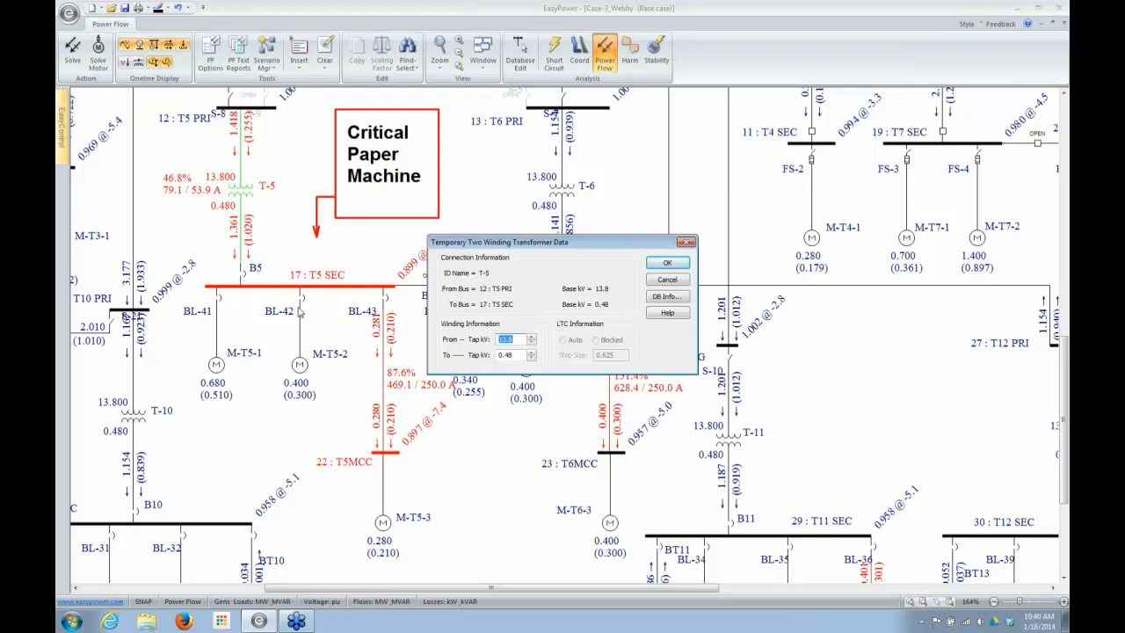
click(520, 339)
text(455)
click(657, 266)
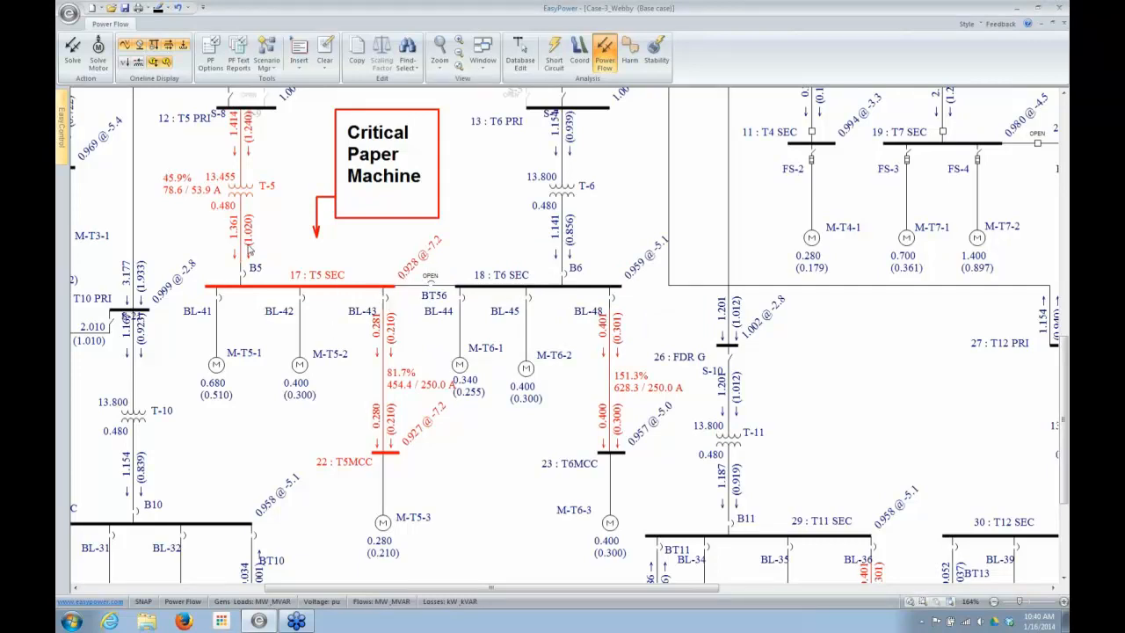
Set the temporary From tap of transformer T-5 to 13.11 kV
double_click(240, 191)
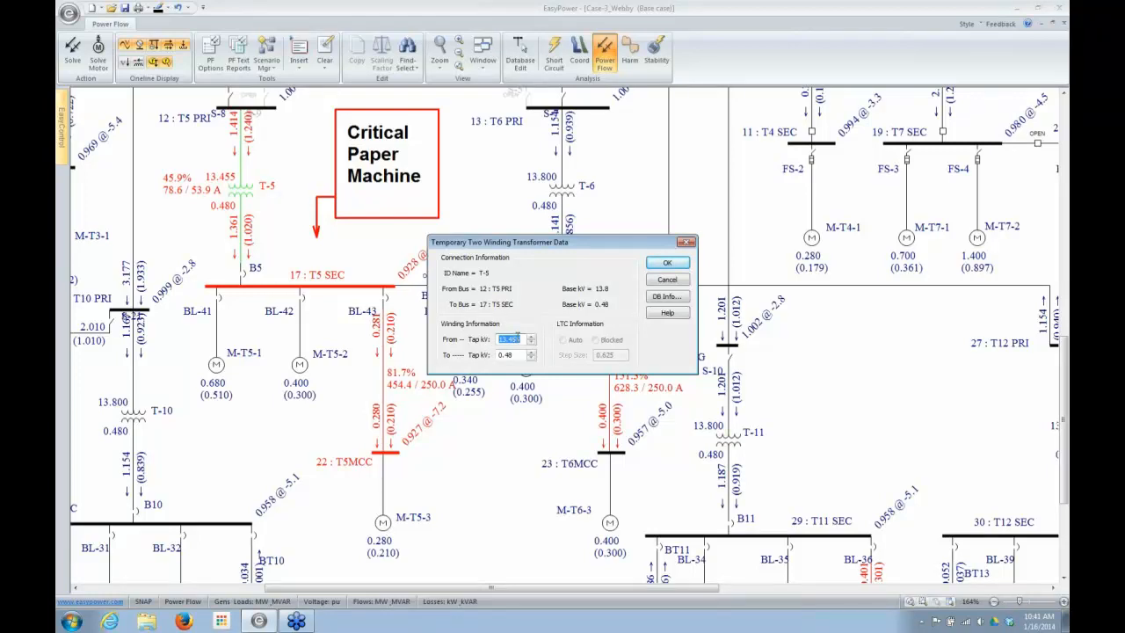
drag(521, 339, 509, 340)
text(11)
click(667, 263)
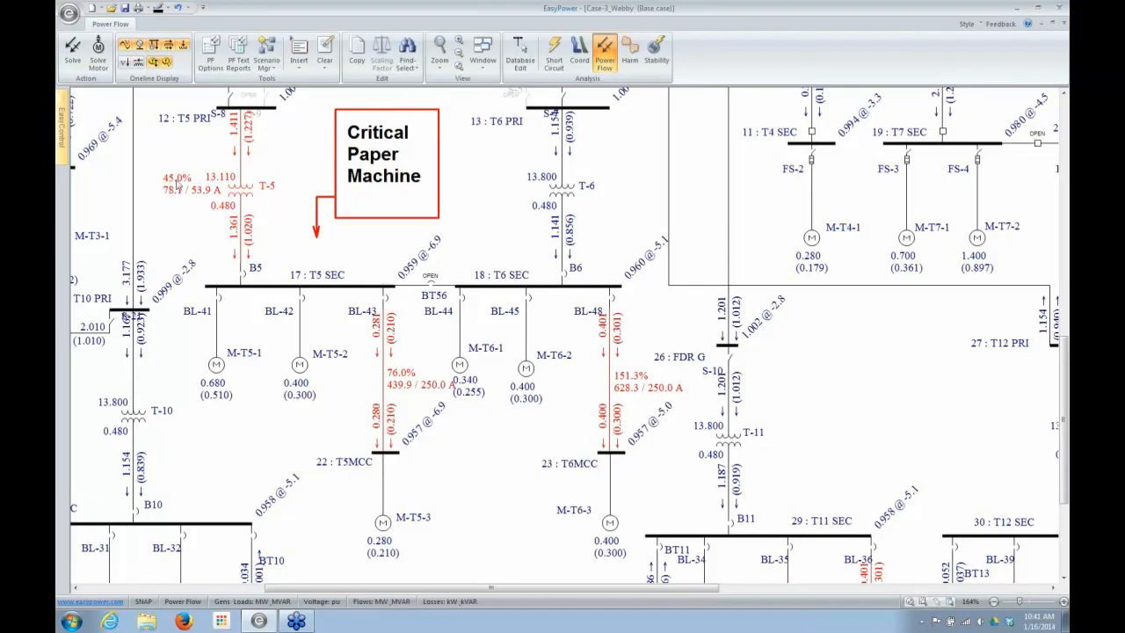
Examine the temporary power flow data of generator GEN 2 on bus 04 : MILL-2 without changing anything
click(1062, 383)
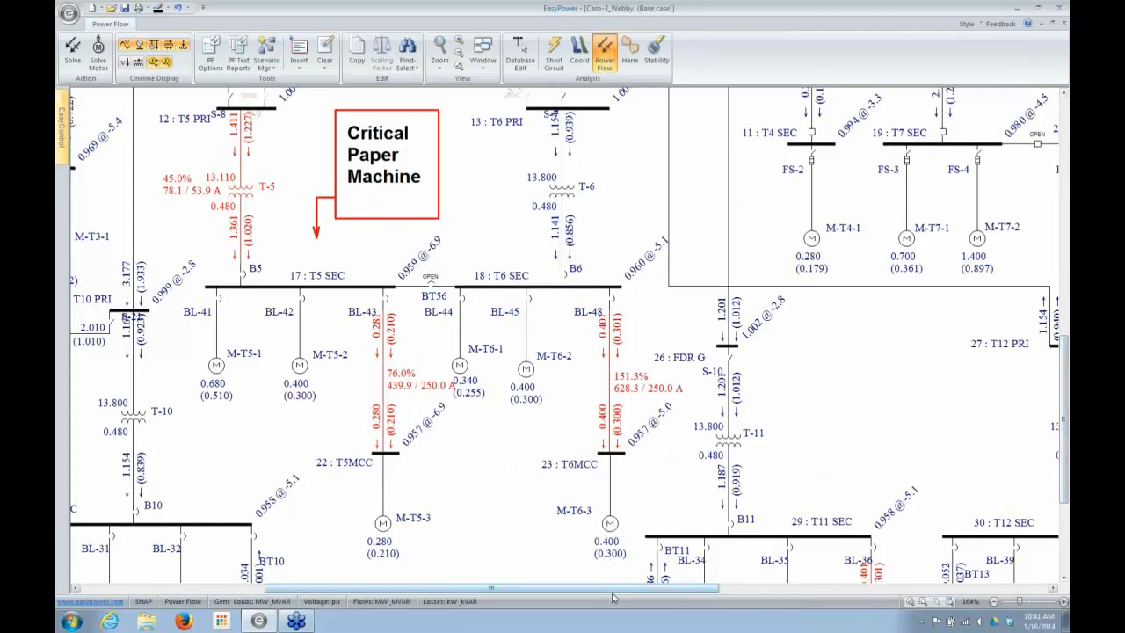
click(665, 590)
drag(665, 590, 995, 590)
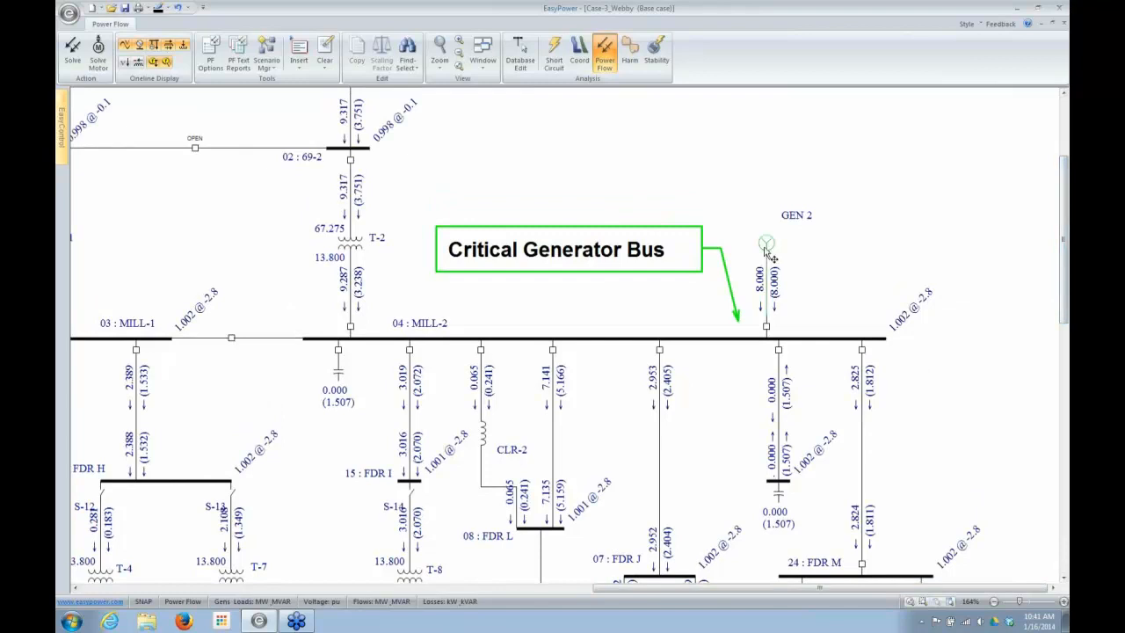
double_click(764, 249)
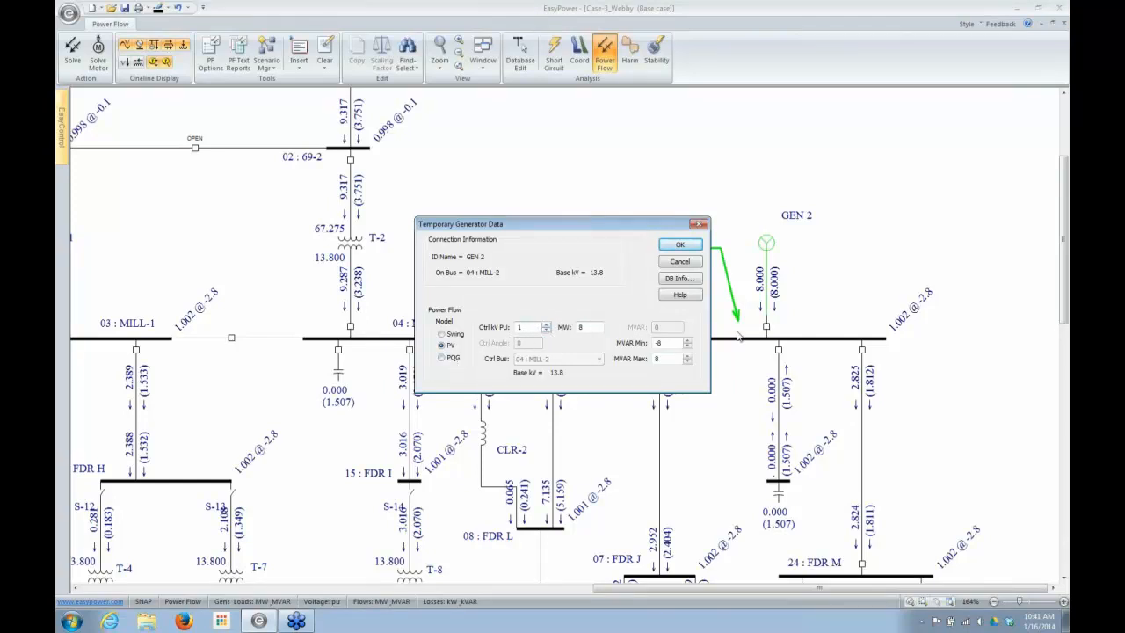
click(678, 262)
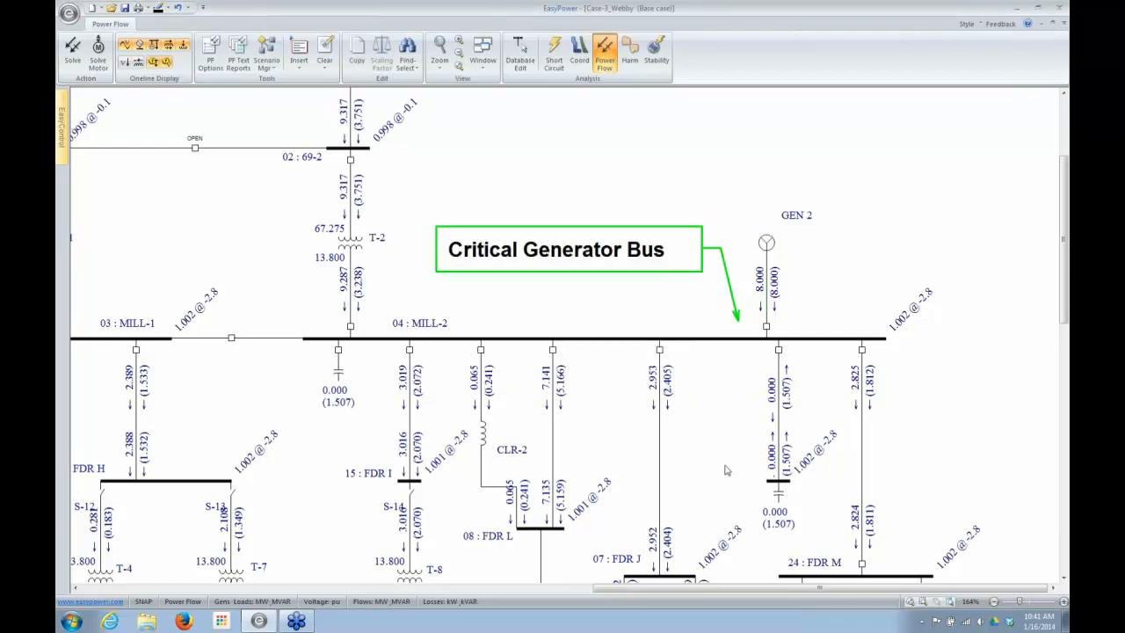
Go back to database editing and save all temporary changes to the database
drag(1064, 251, 1064, 437)
drag(613, 588, 327, 605)
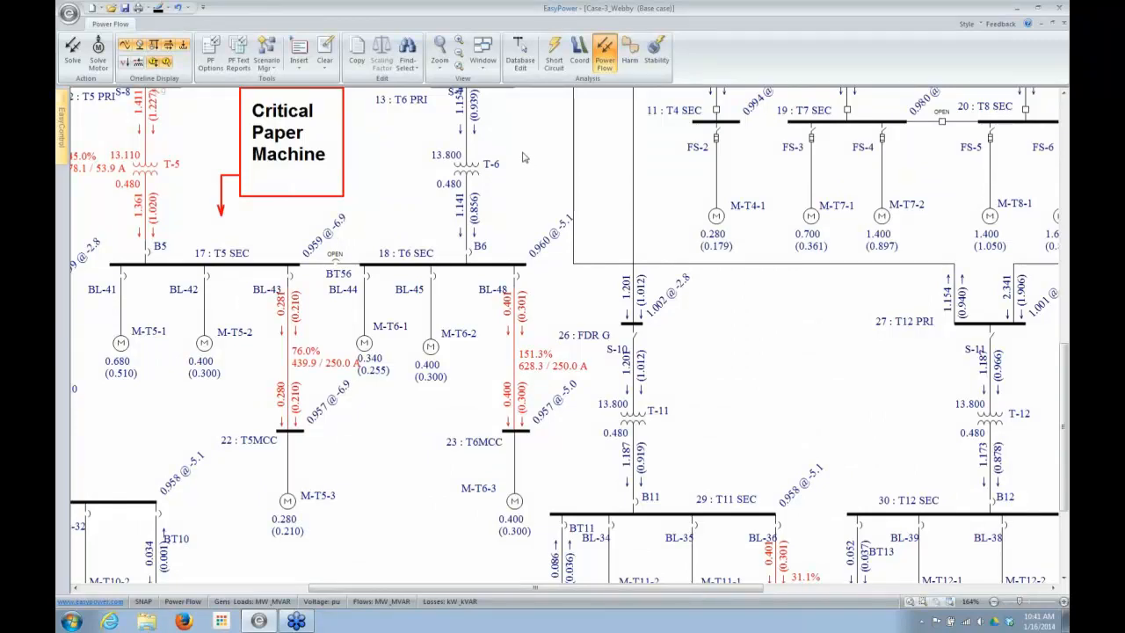
click(518, 51)
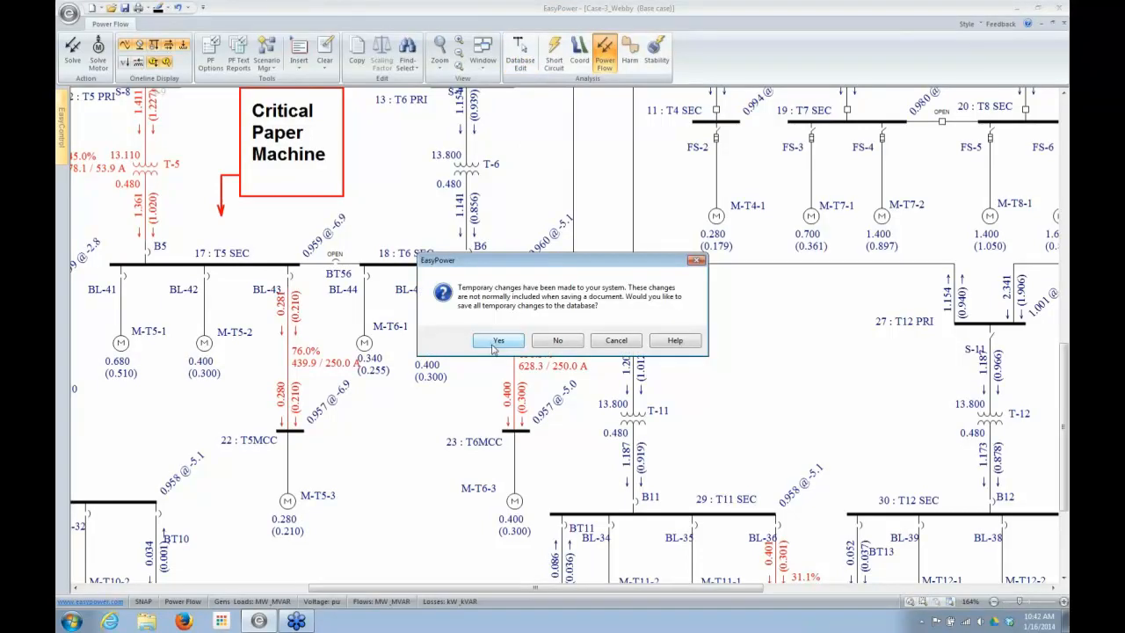
click(496, 341)
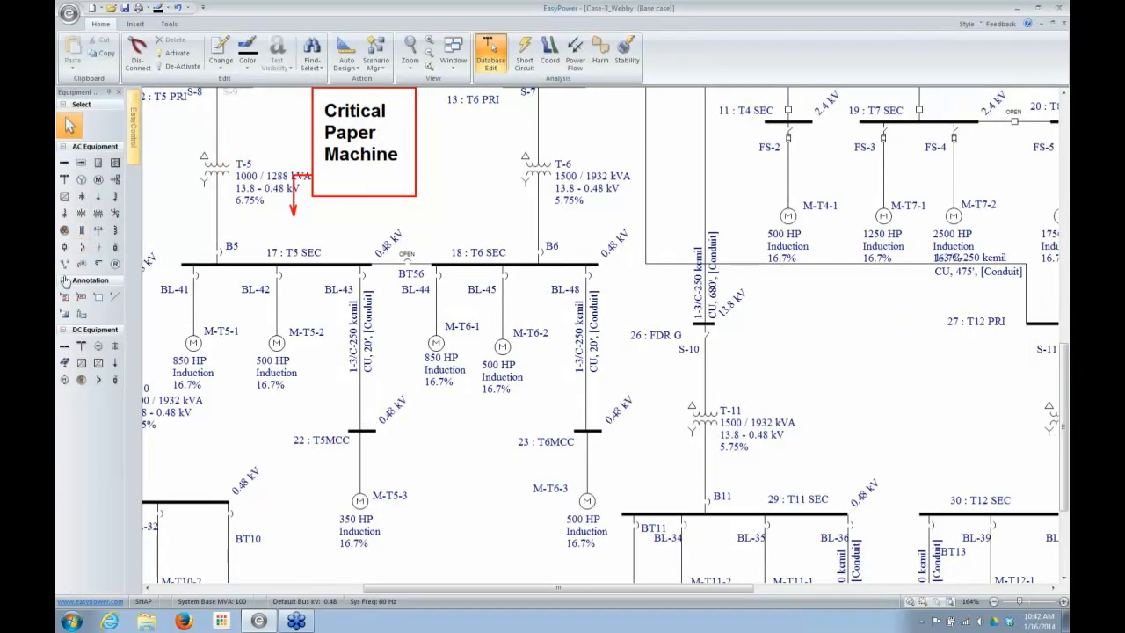
Add a capacitor to bus 18 : T6 SEC, placed clear of motor M-T6-2 and its label, with a rated size of 2 MVAR
click(80, 197)
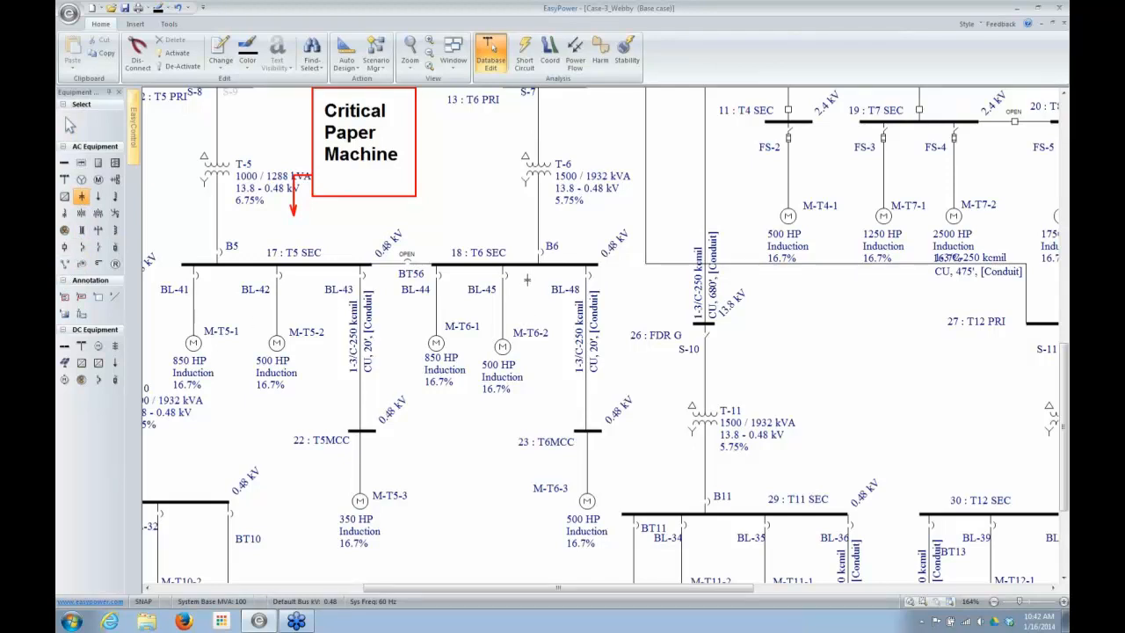
click(527, 264)
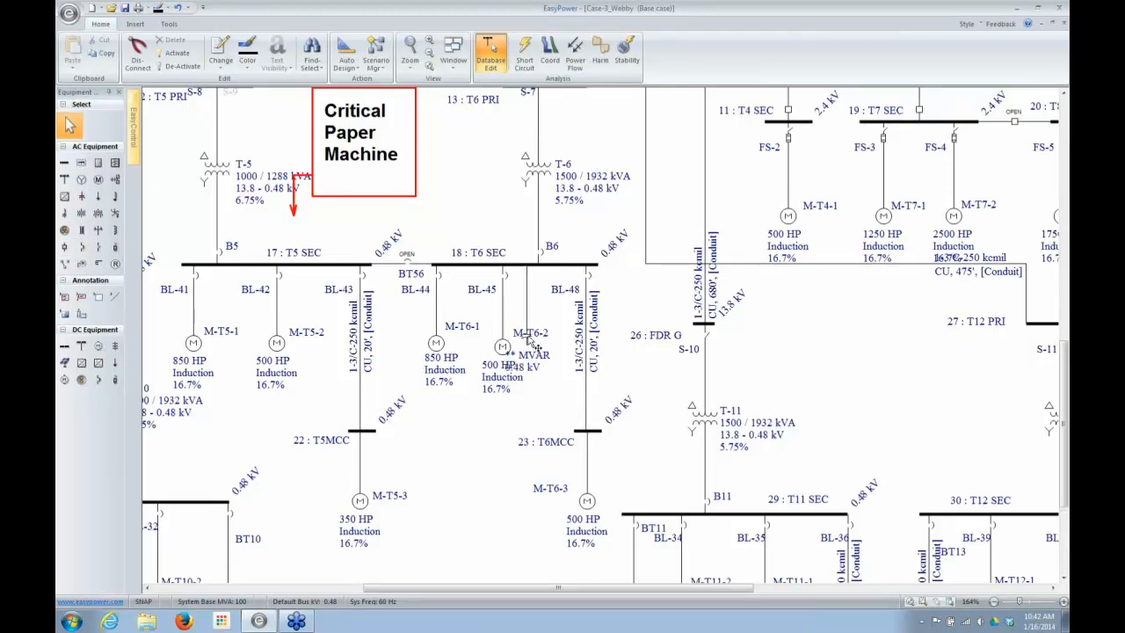
drag(530, 336, 470, 371)
drag(527, 342, 546, 393)
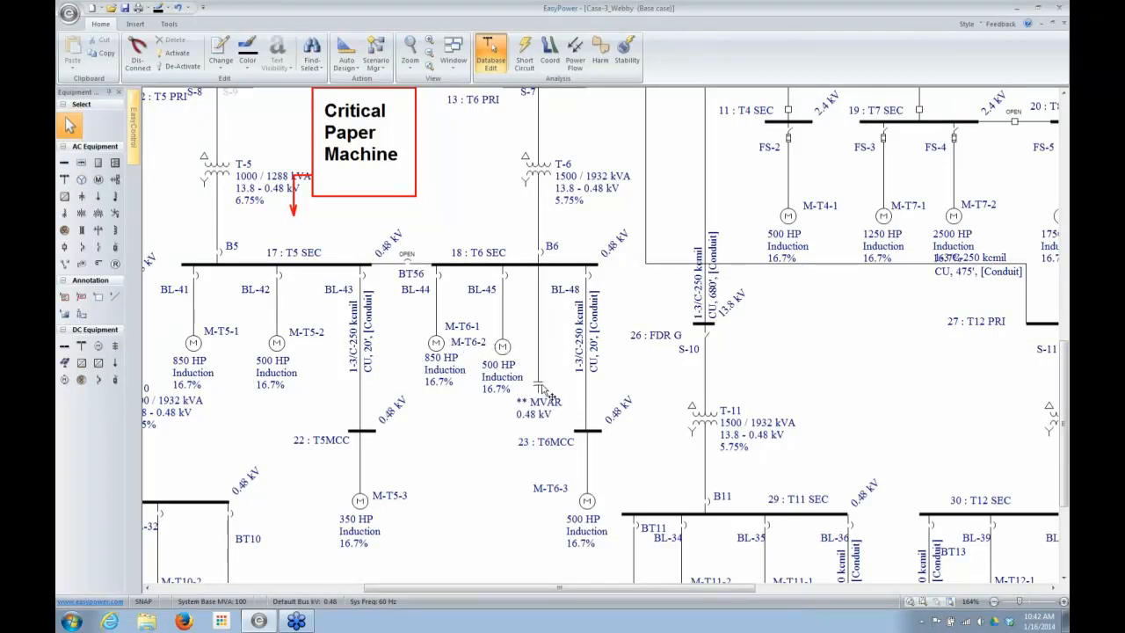
double_click(542, 389)
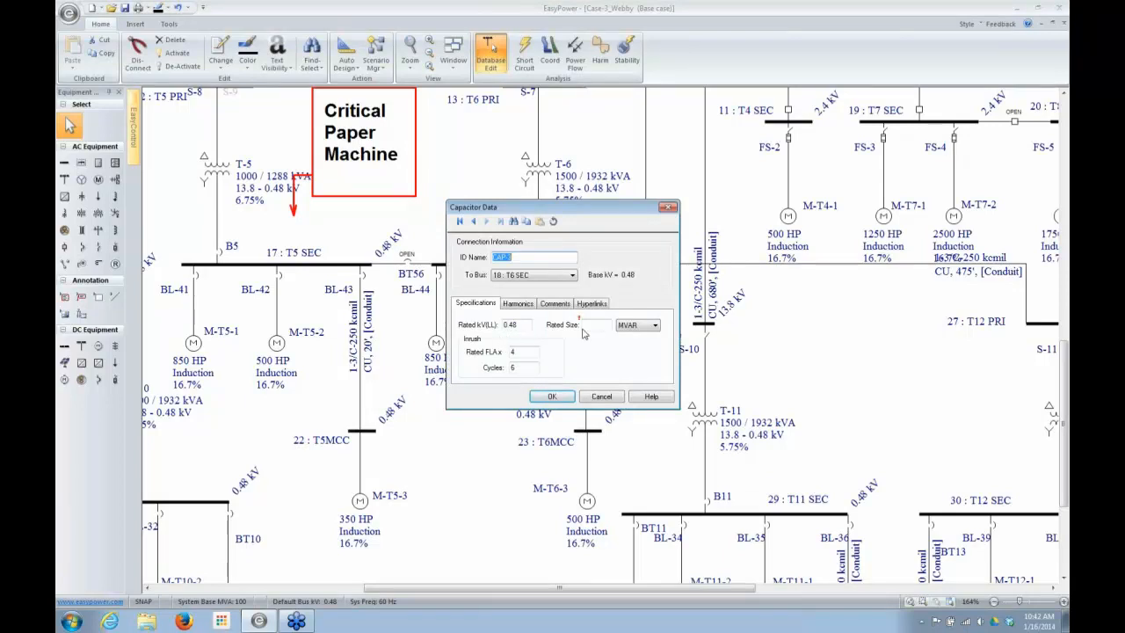
click(594, 325)
click(552, 397)
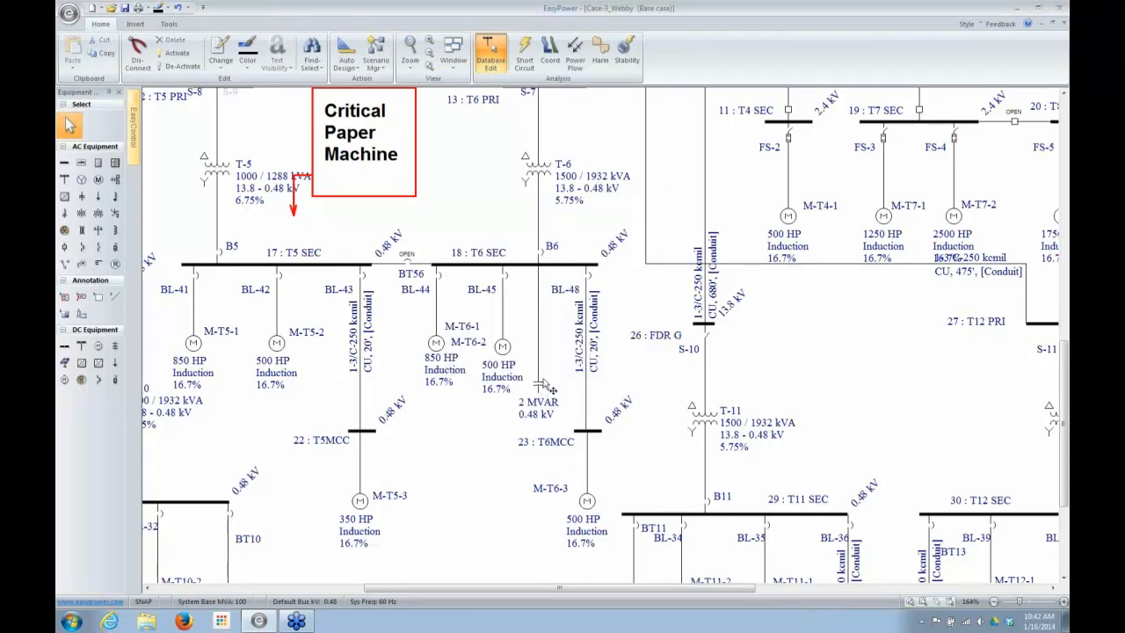
Insert a switch between bus 18 : T6 SEC and the new capacitor, and solve the power flow again
click(97, 247)
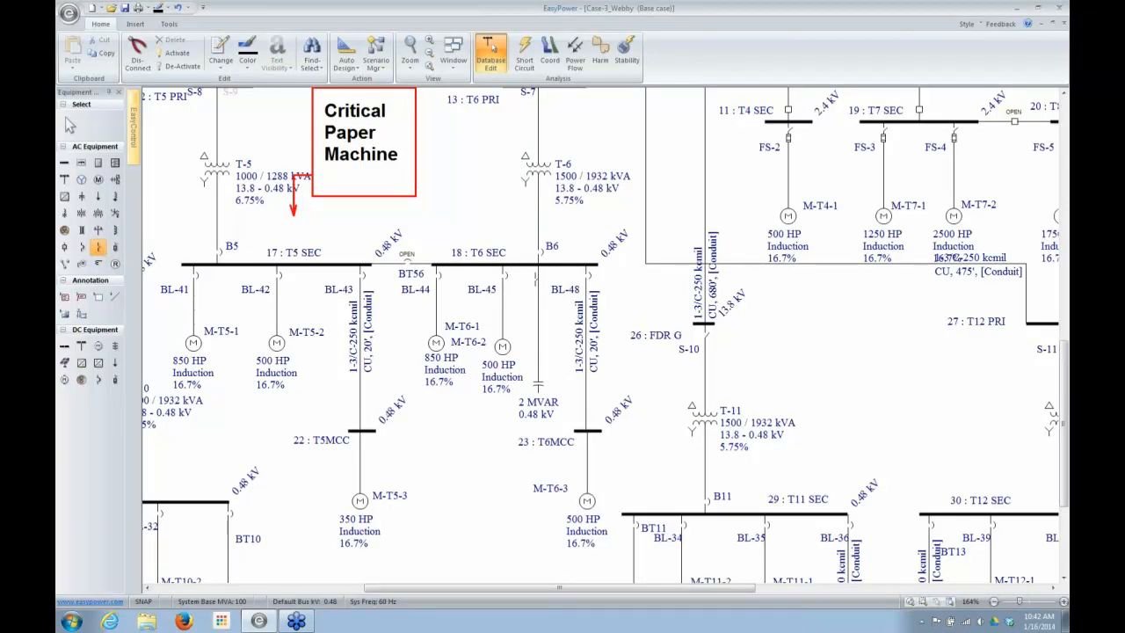
click(537, 278)
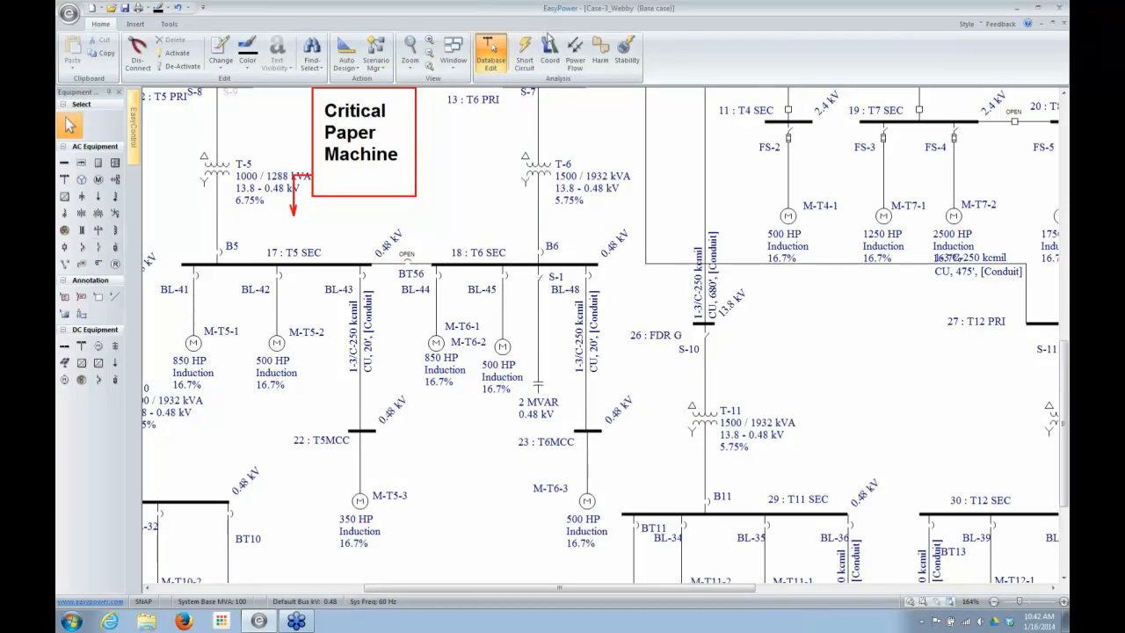
click(574, 52)
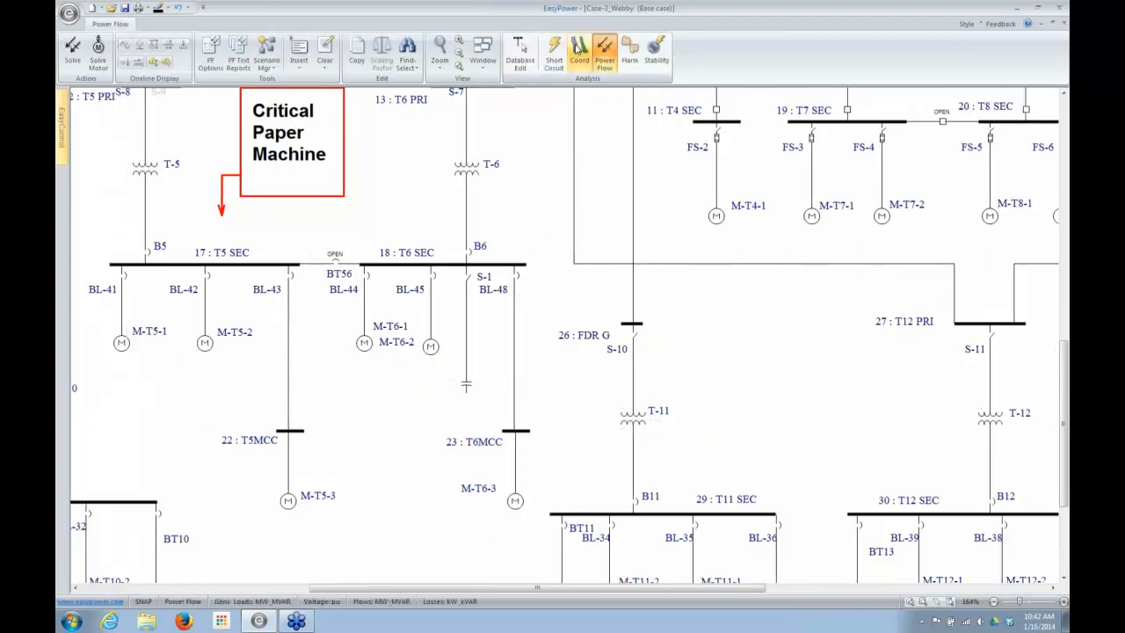
click(73, 54)
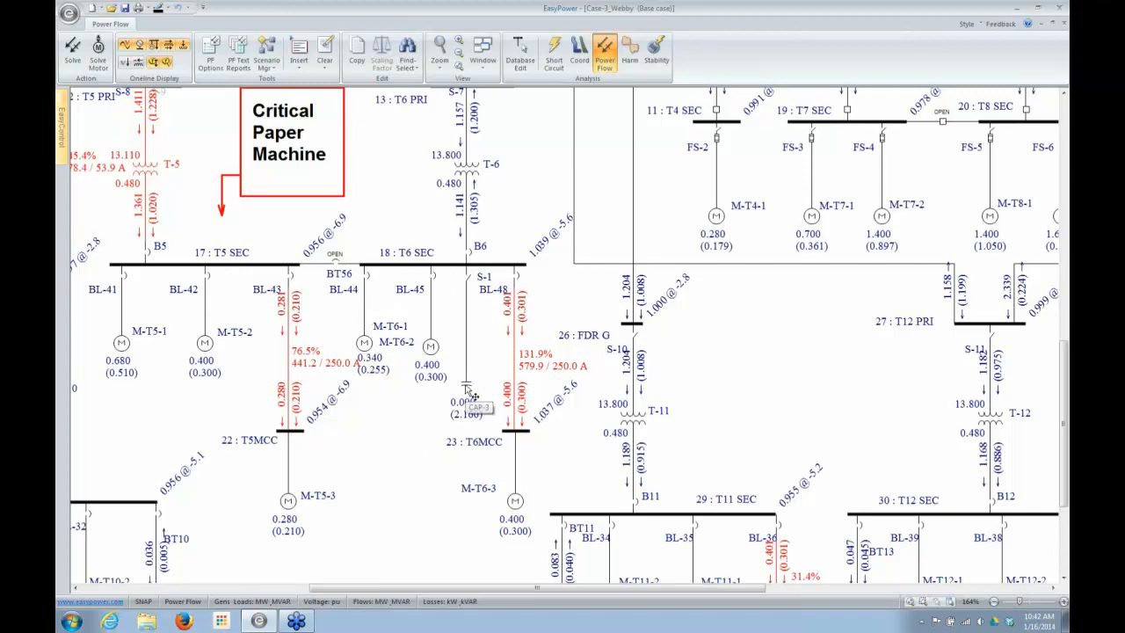
Shift the capacitor below bus 18 : T6 SEC slightly up and set its temporary size to 1 MVAR
drag(473, 397, 472, 376)
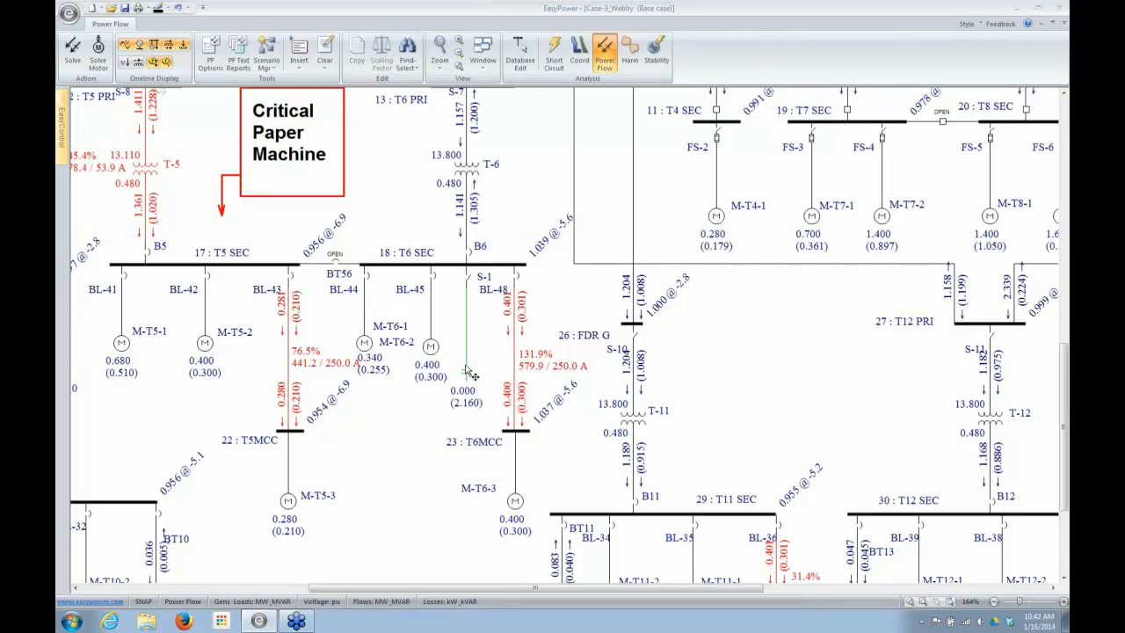
double_click(471, 375)
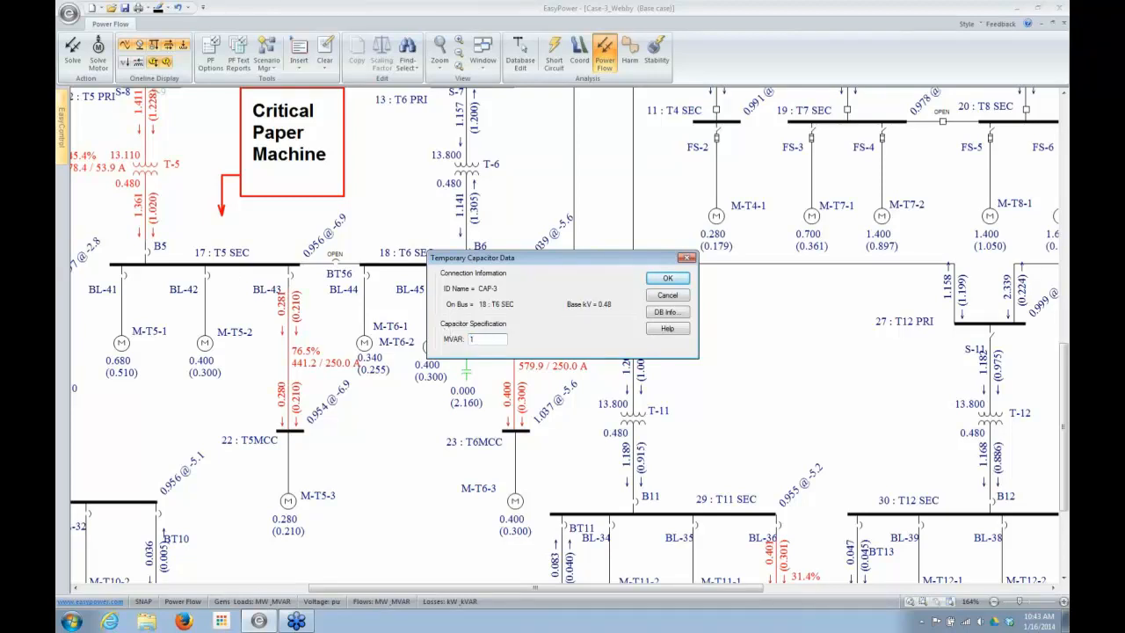
click(667, 277)
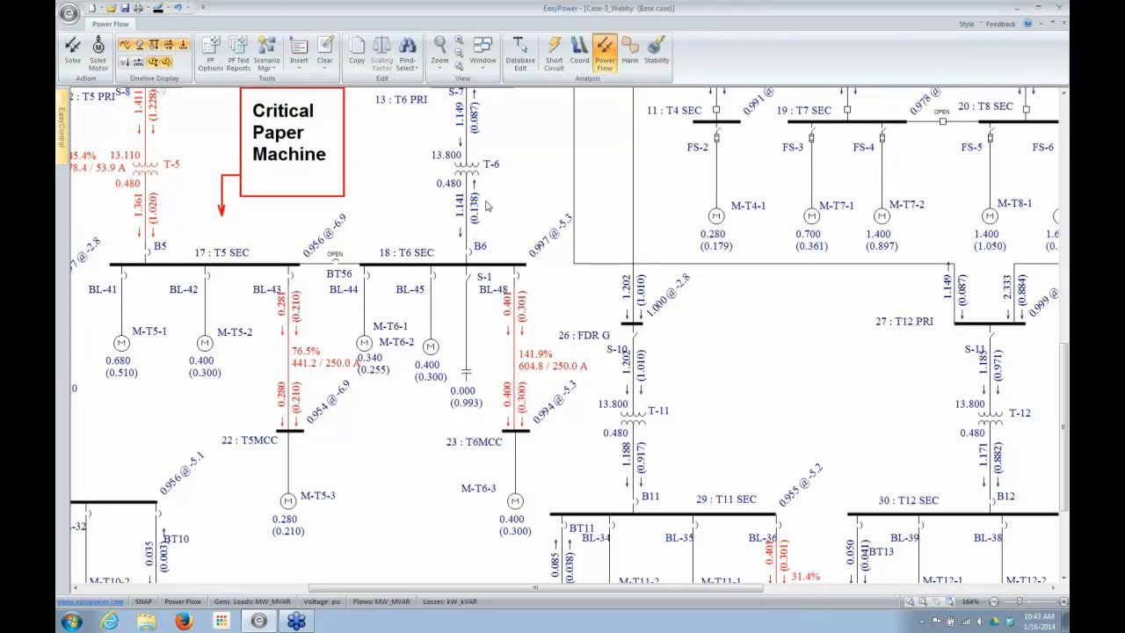
Test switching on bus 18 : T6 SEC by opening and reclosing capacitor switch S-1 and opening breakers BL-44 and BL-45
click(472, 281)
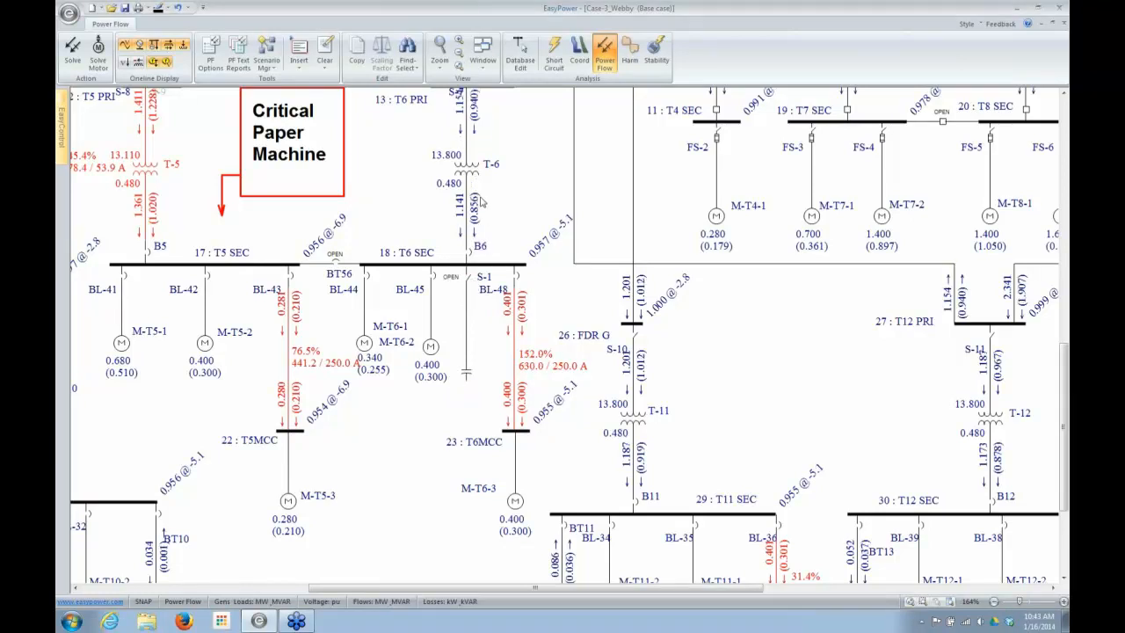
click(467, 277)
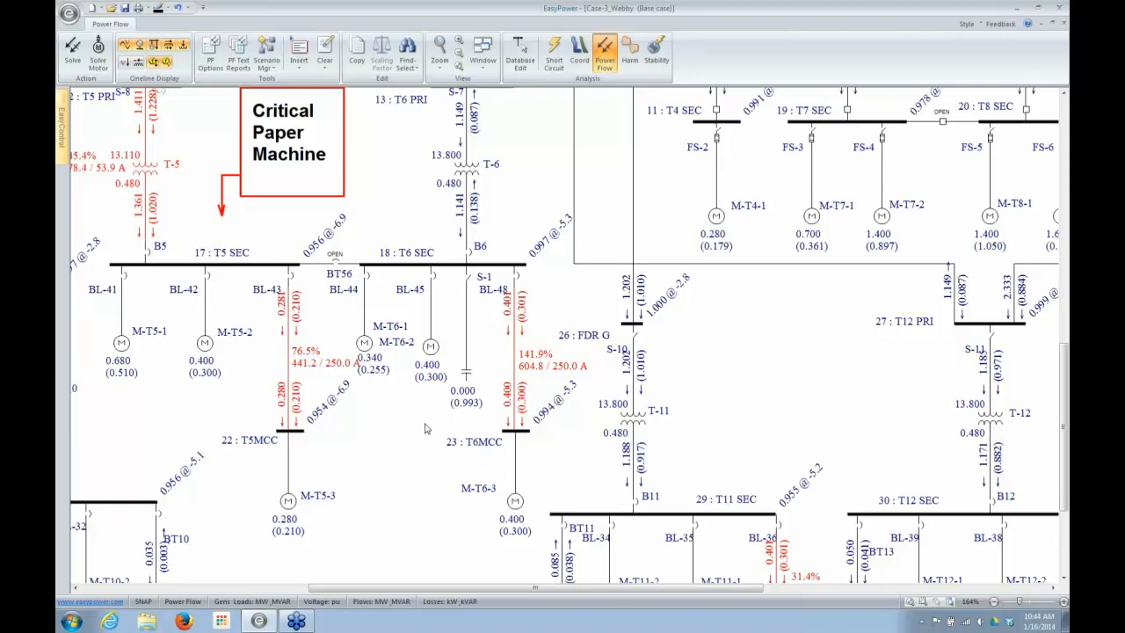
click(369, 281)
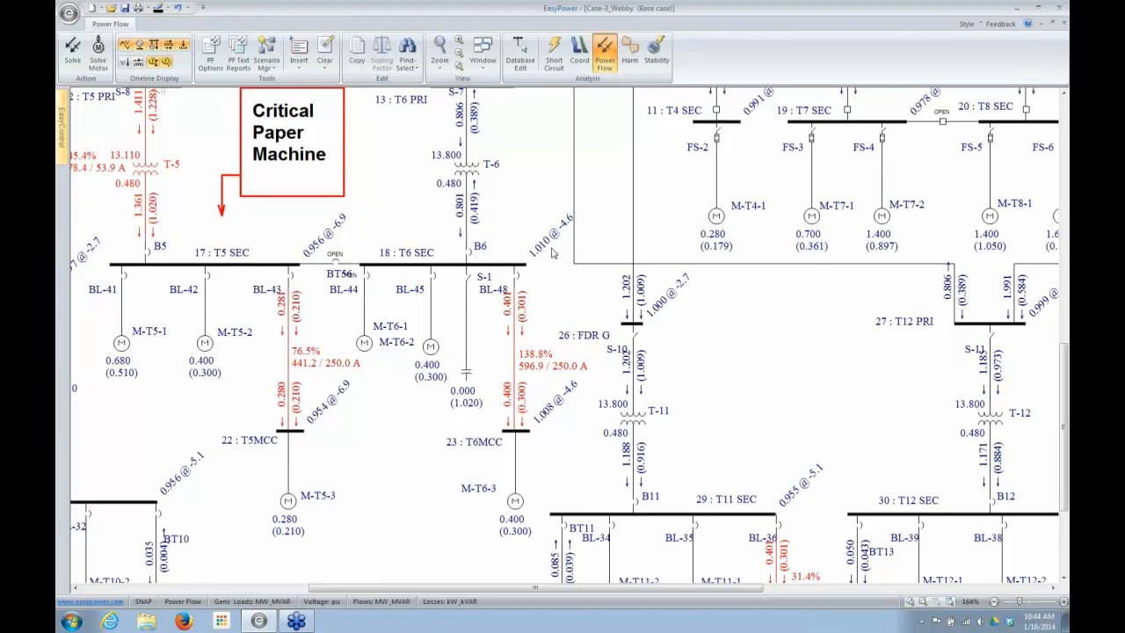
click(434, 278)
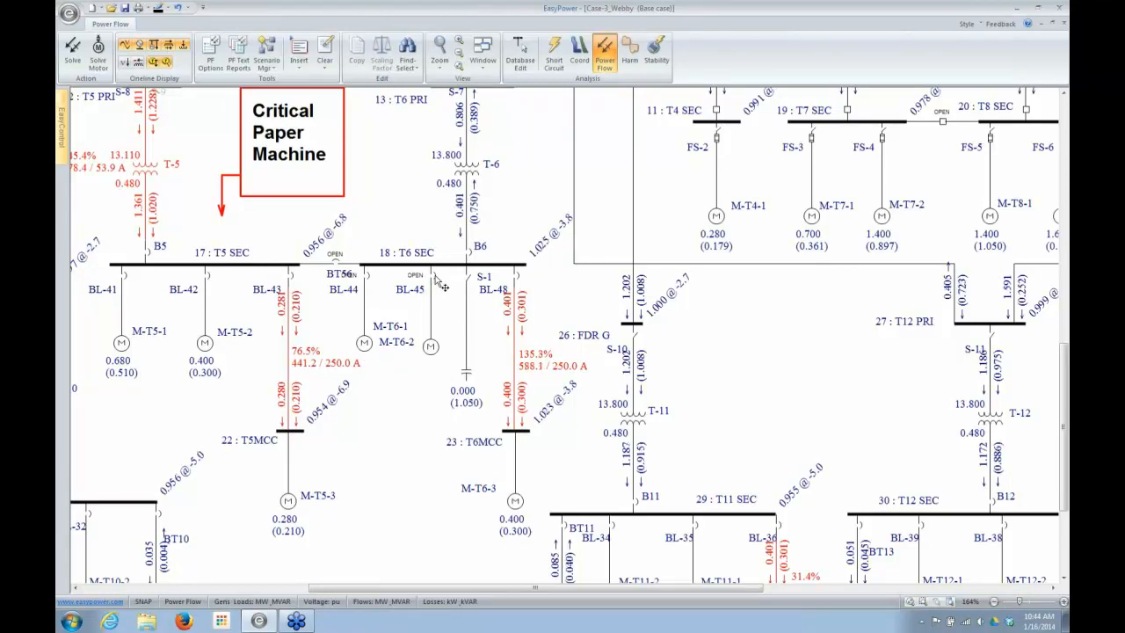
Open breaker BL-48 on bus 18 : T6 SEC, then reclose breakers BL-48, BL-45 and BL-44
click(520, 281)
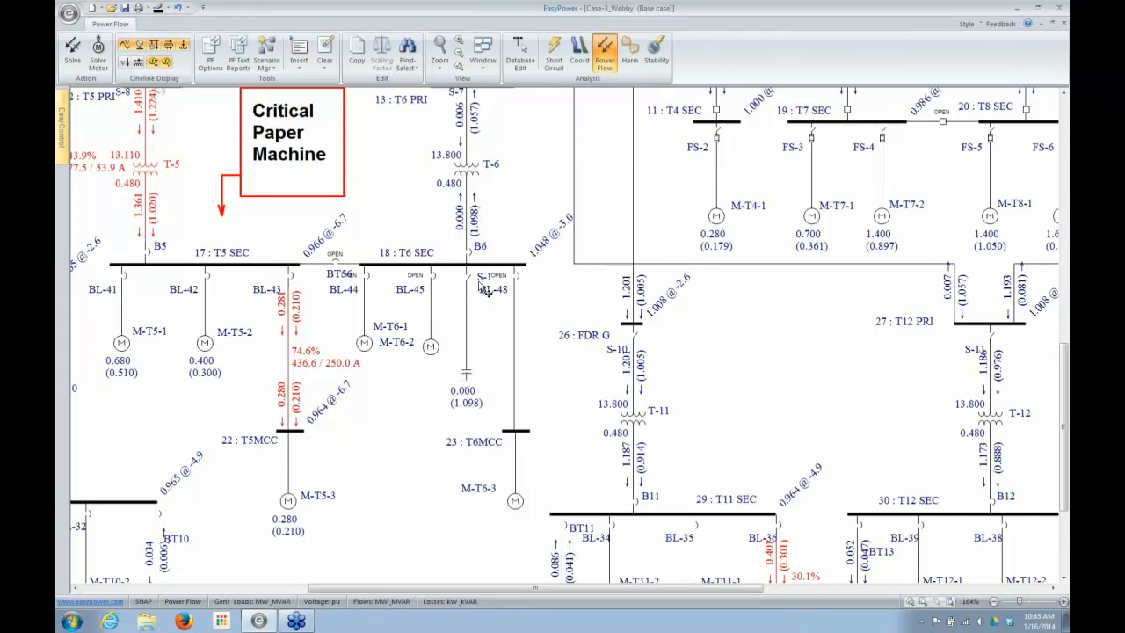
click(518, 282)
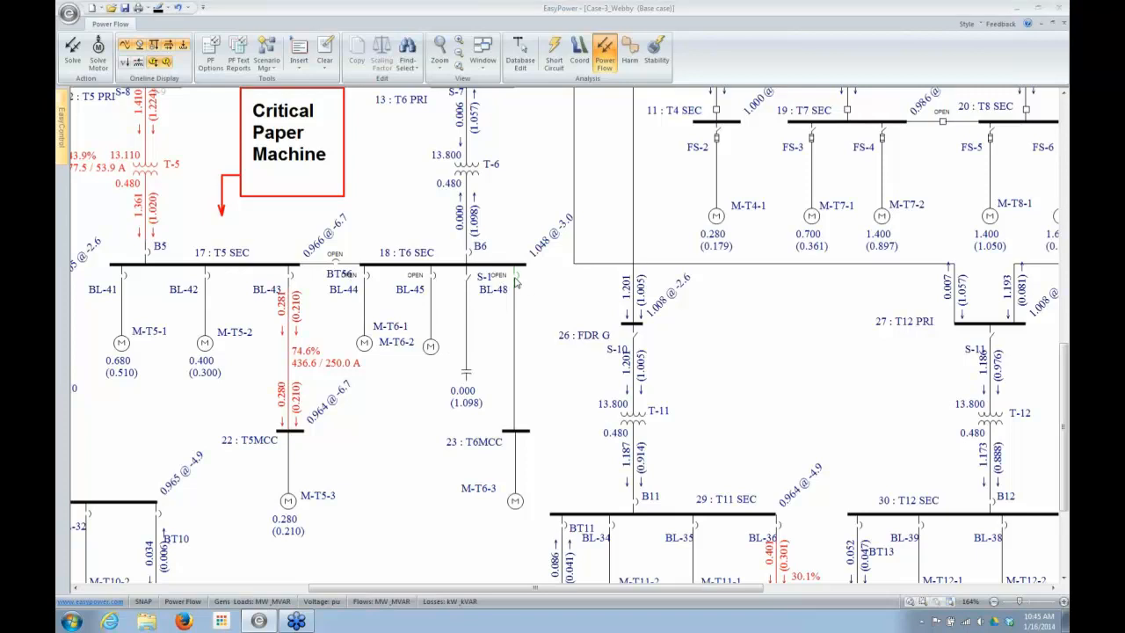
click(439, 281)
click(372, 286)
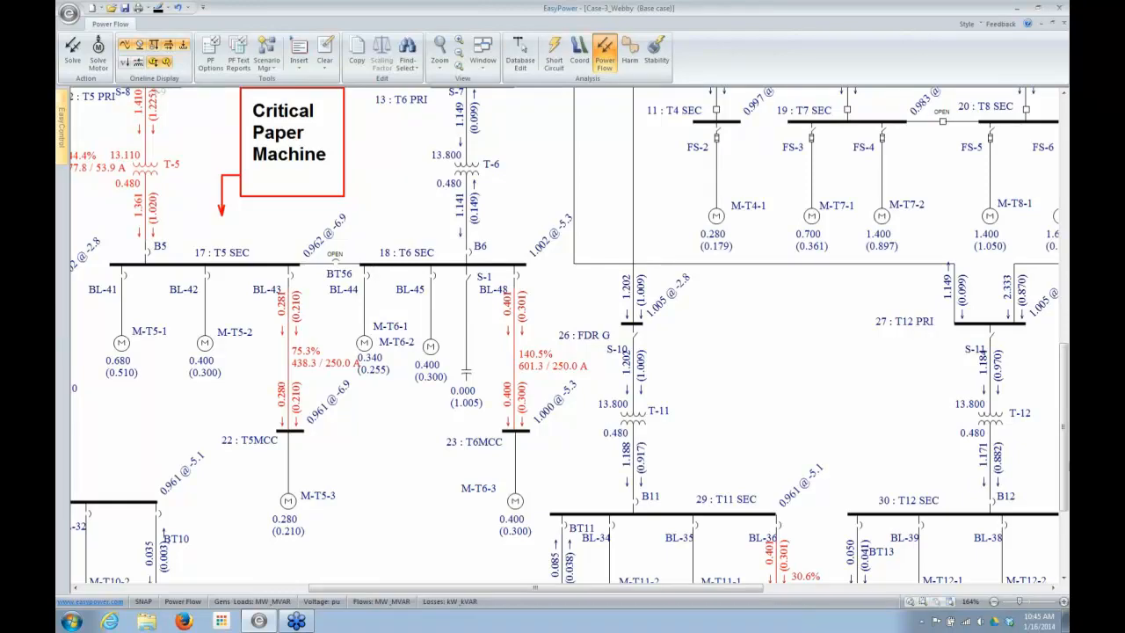
Review the temporary data of motor M-T4-1 and transformer T-5 without changing either
drag(1064, 487, 1064, 420)
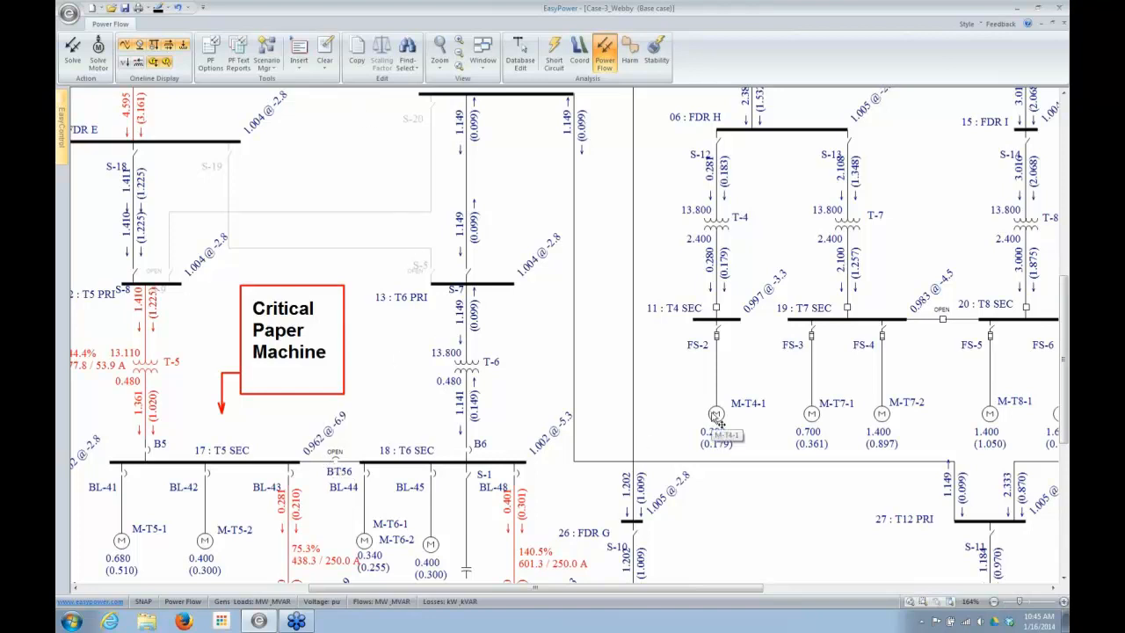
double_click(716, 415)
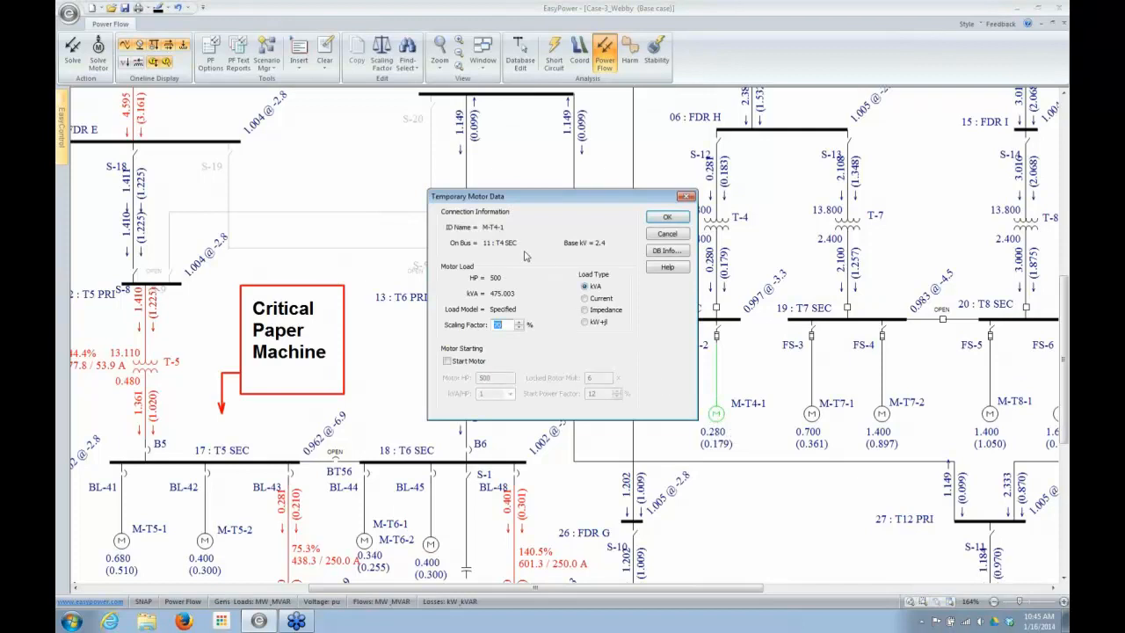
click(683, 234)
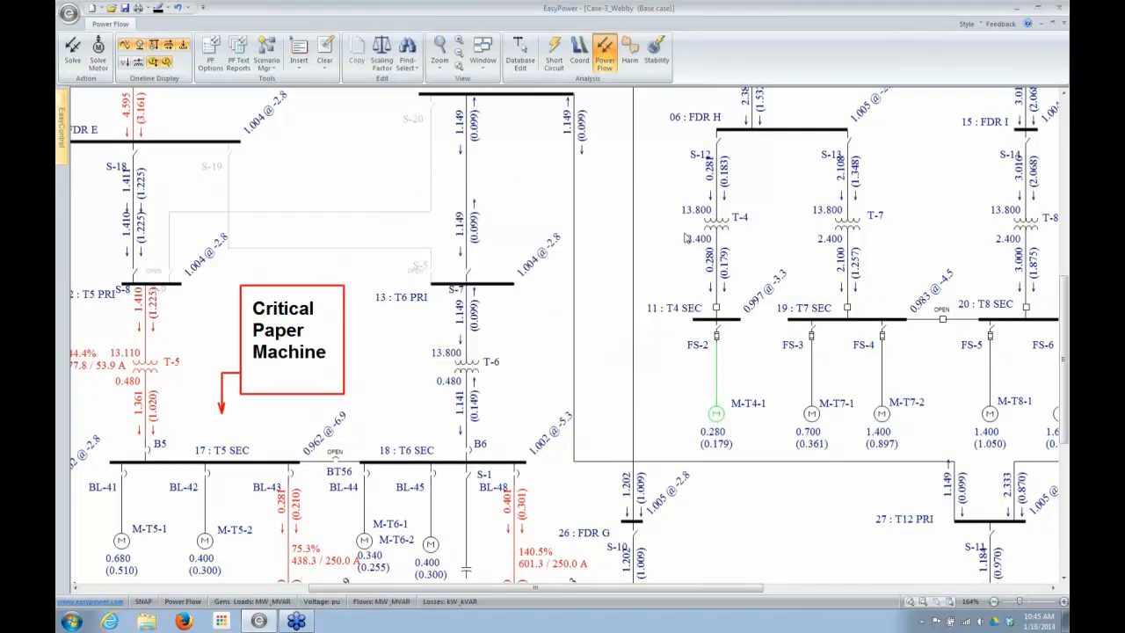
double_click(150, 379)
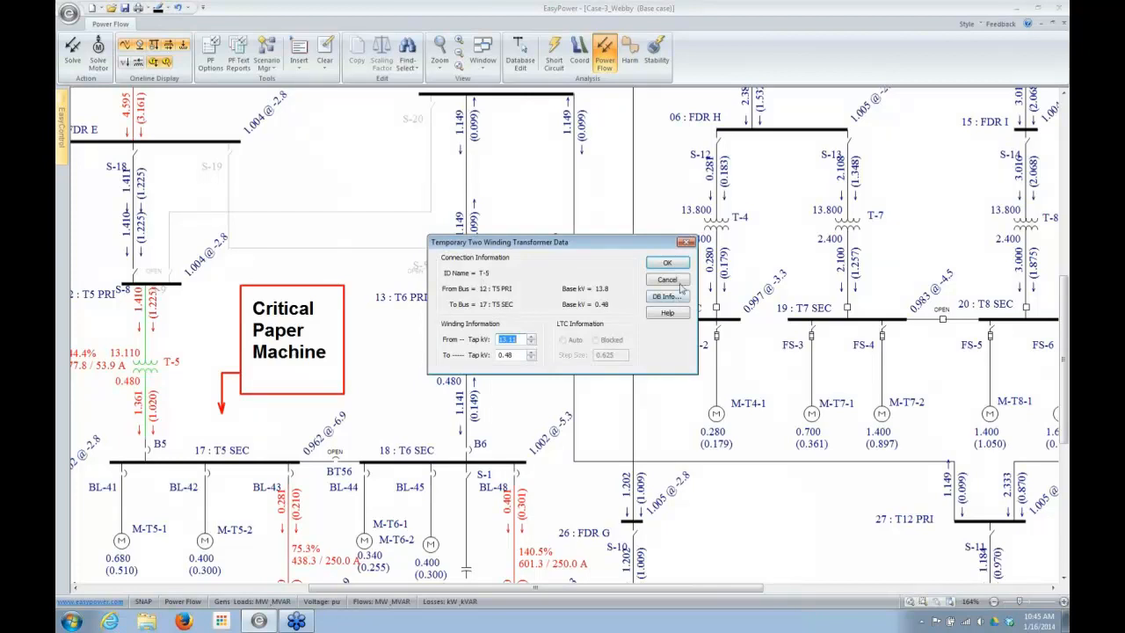
click(681, 282)
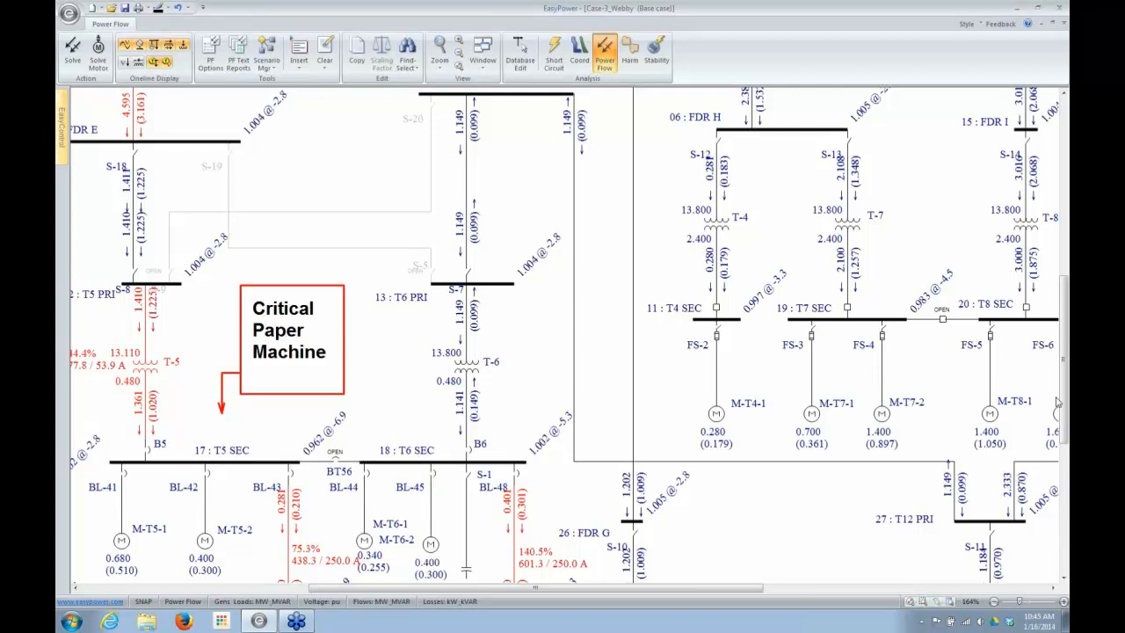
Review the temporary power flow data of generator GEN 2 on bus 04 : MILL-2 without changing it
drag(1063, 398, 1063, 215)
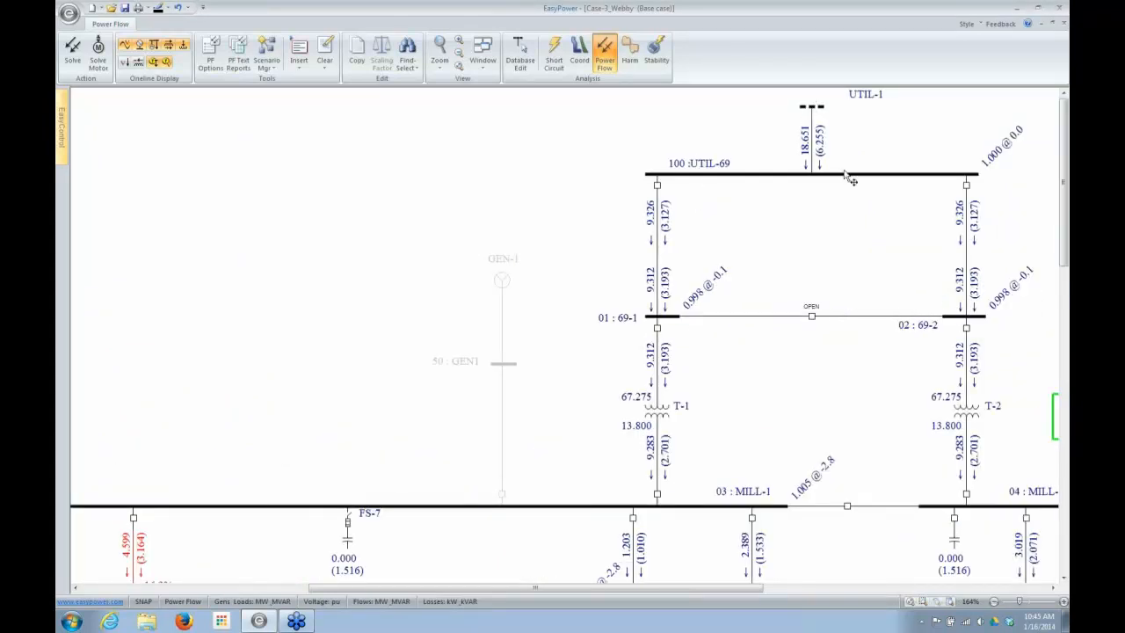
drag(692, 587, 976, 586)
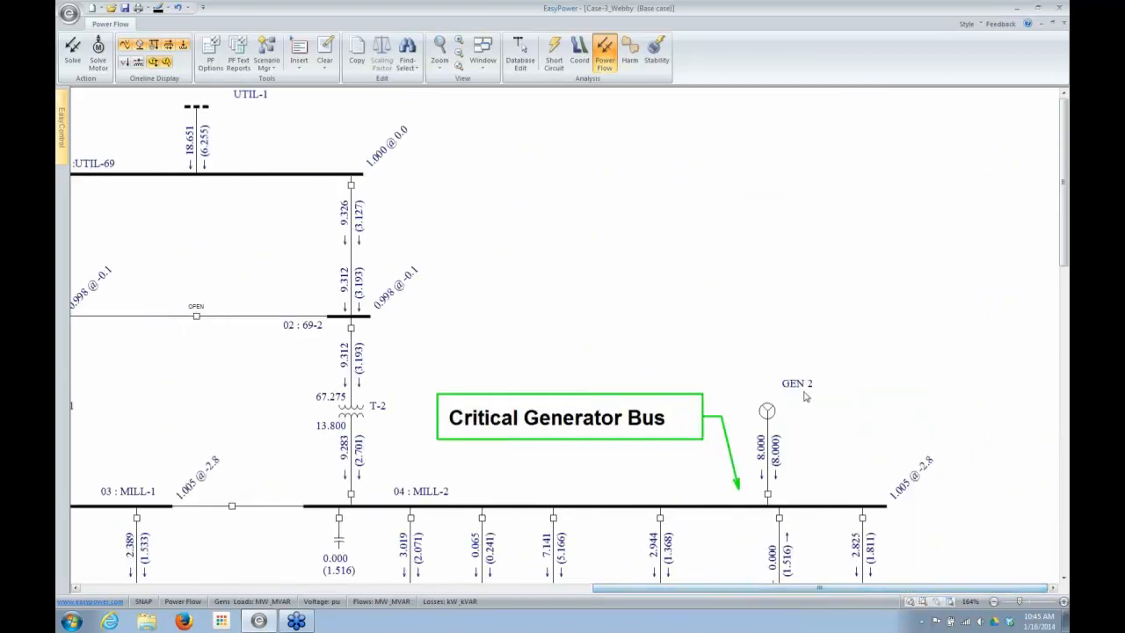
double_click(766, 410)
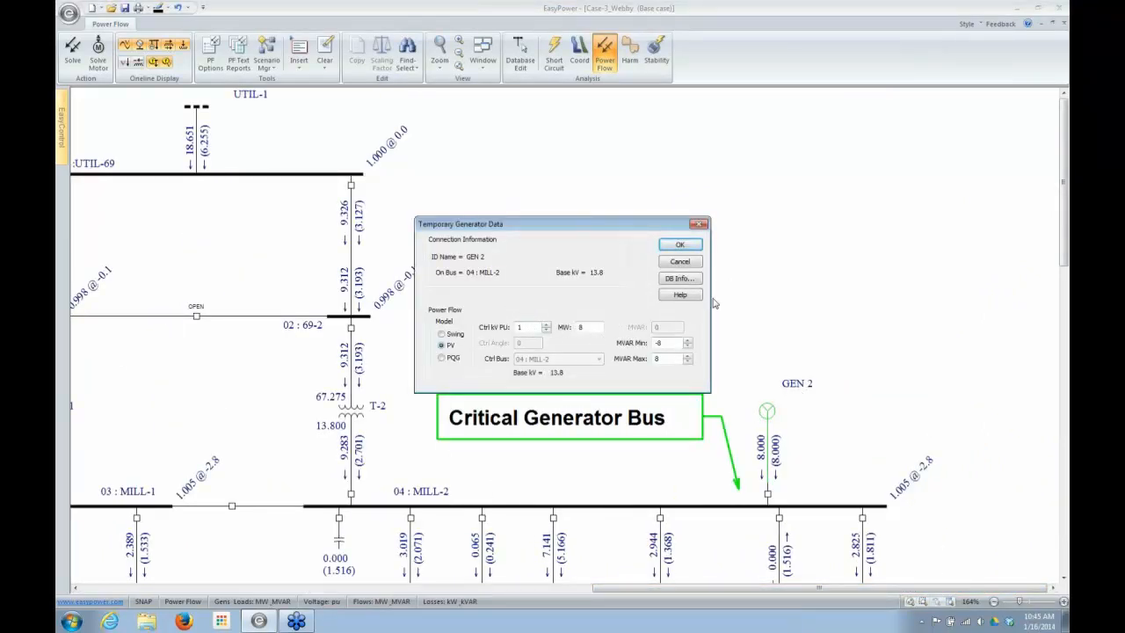
click(680, 262)
Try a control voltage of 1.03 pu for utility UTIL-1 and restore the one-line to full size
double_click(196, 108)
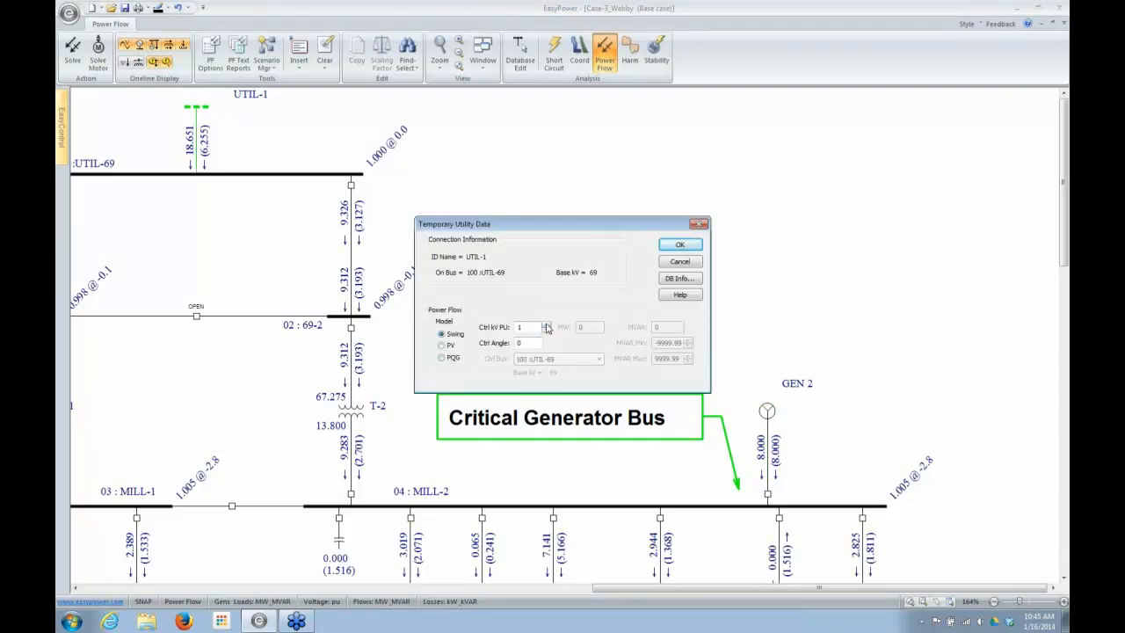
click(545, 324)
click(545, 324)
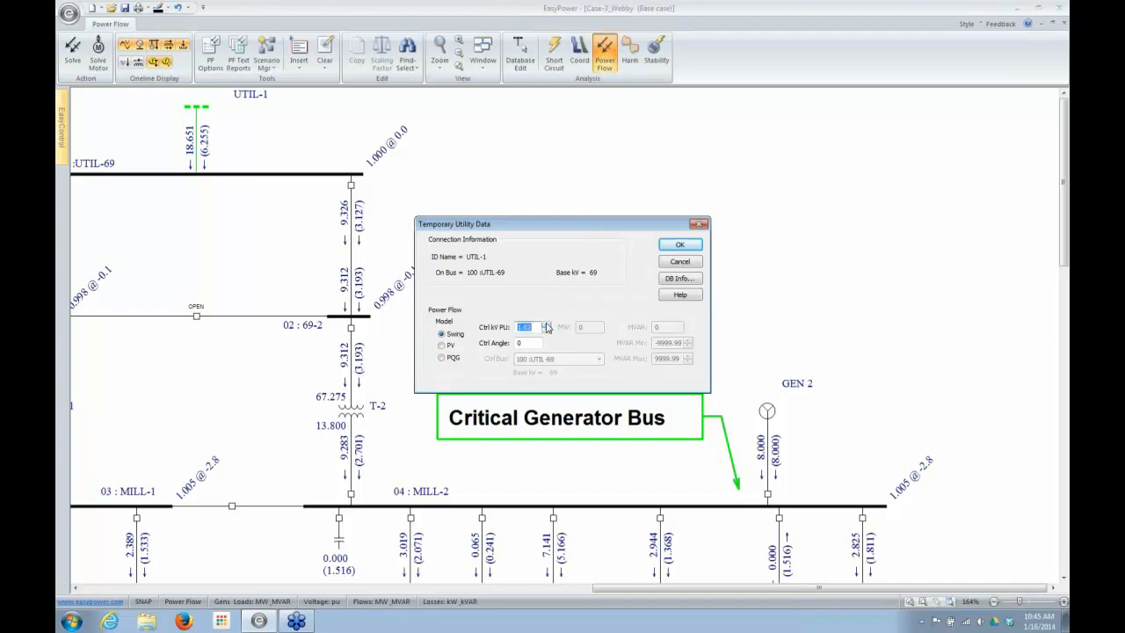
click(678, 246)
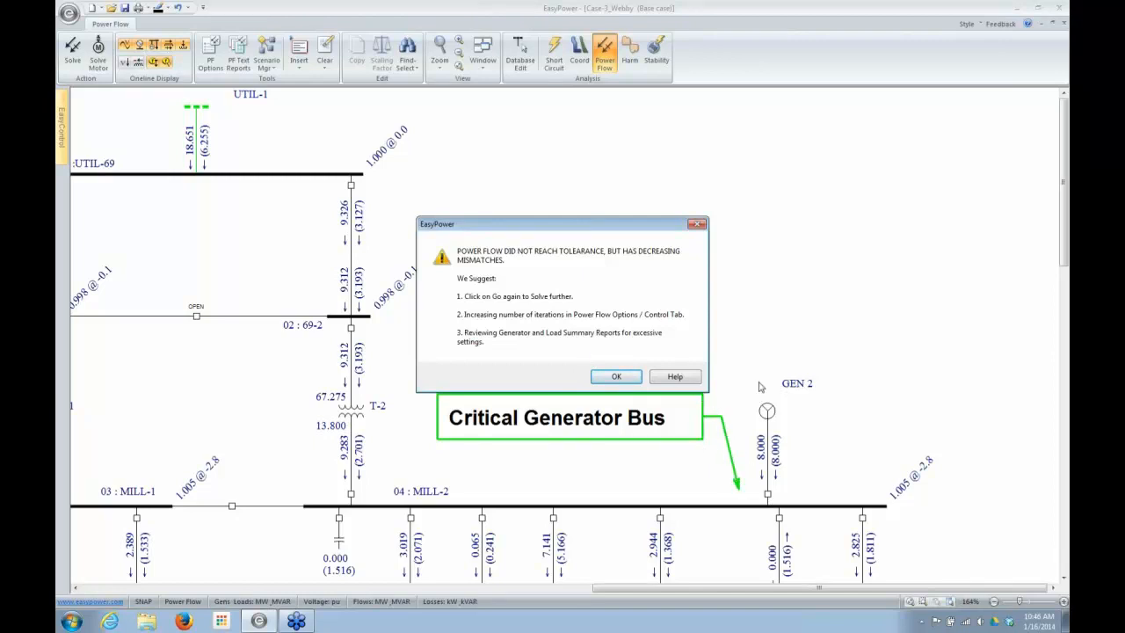
click(614, 377)
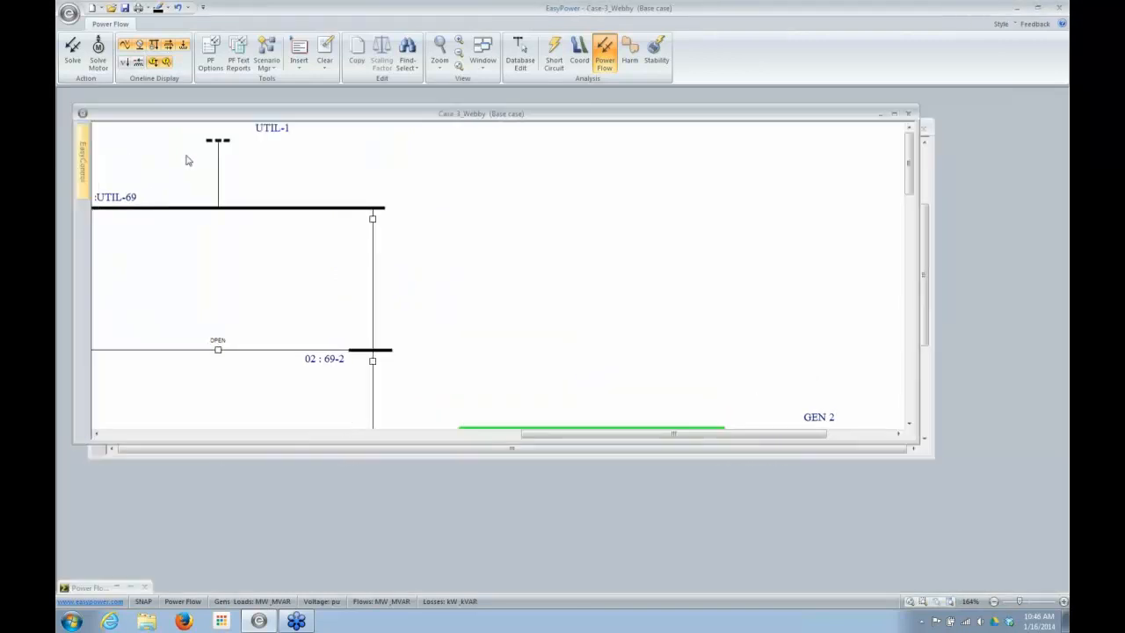
click(894, 115)
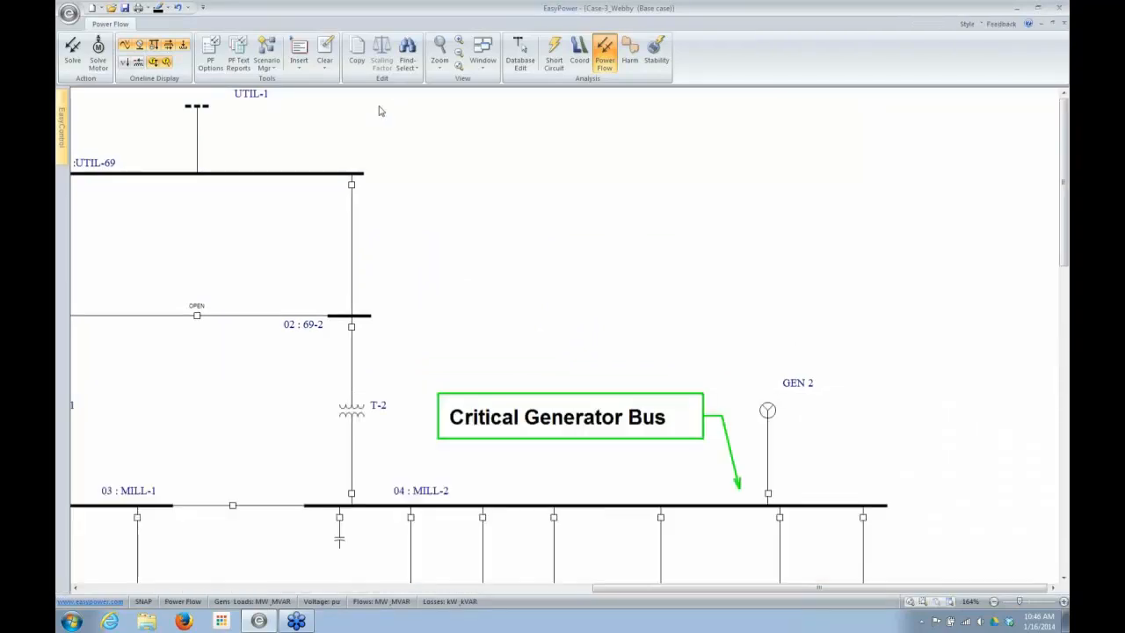
Set the control voltage of utility UTIL-1 back to 1 pu
double_click(197, 109)
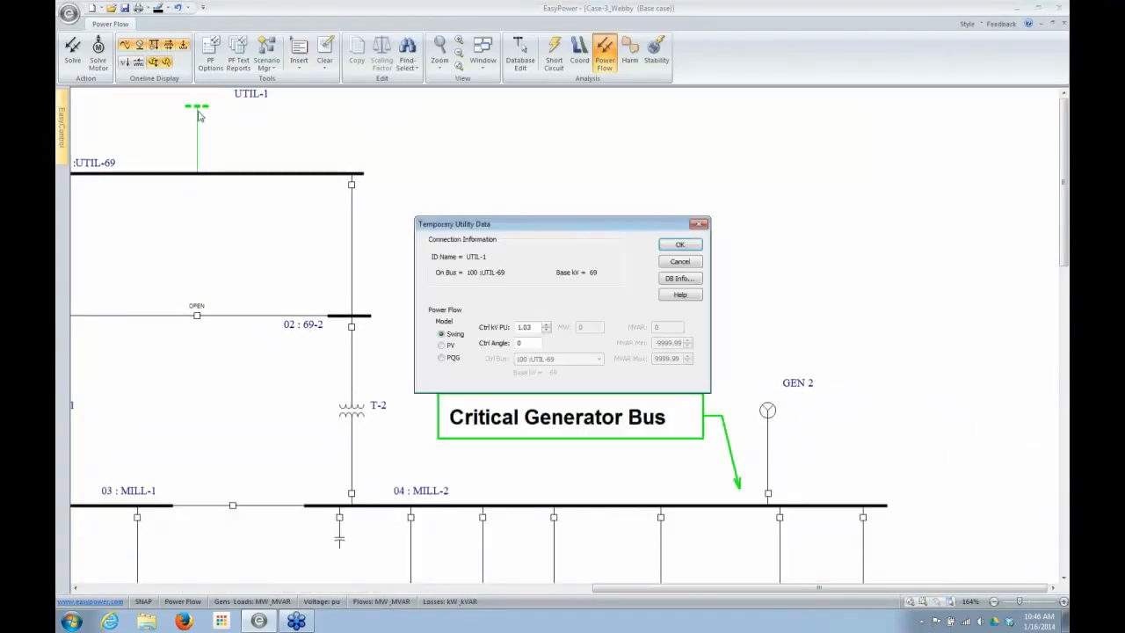
click(547, 330)
click(547, 330)
click(547, 331)
click(679, 245)
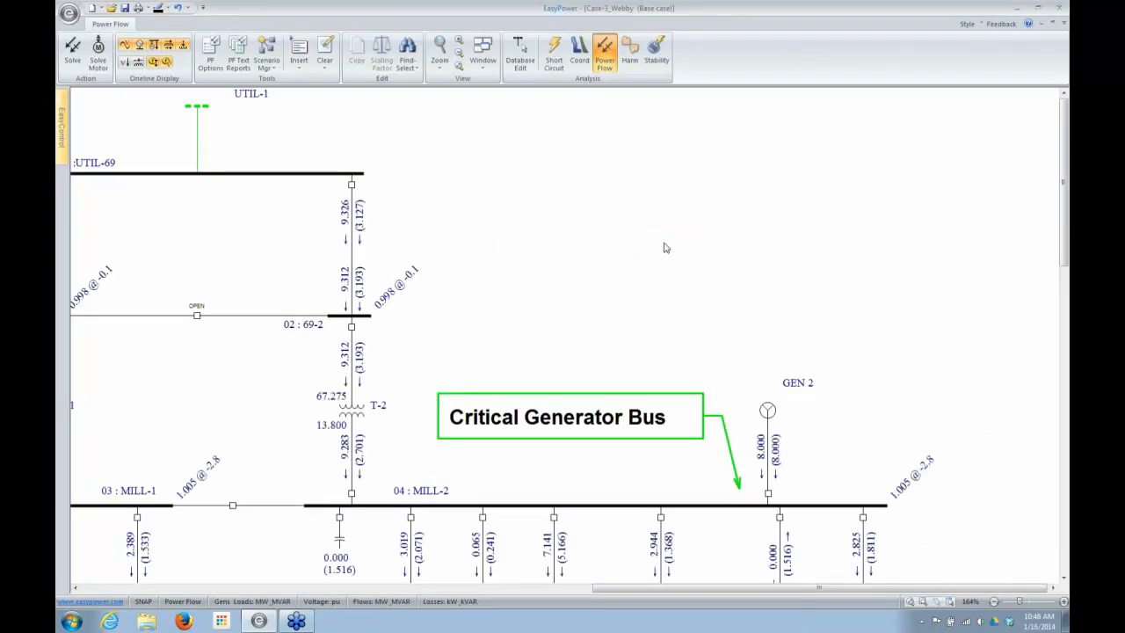
Set the control voltage of utility UTIL-1 and generator GEN 2 to 1.01 pu, keeping the one-line at full size
double_click(198, 137)
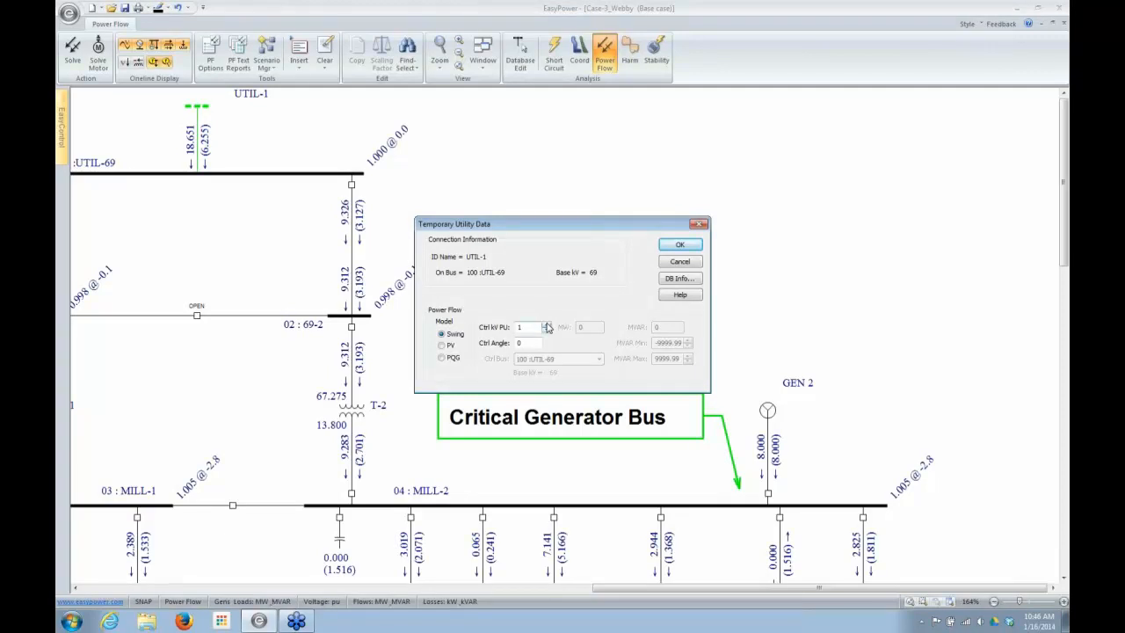
click(679, 244)
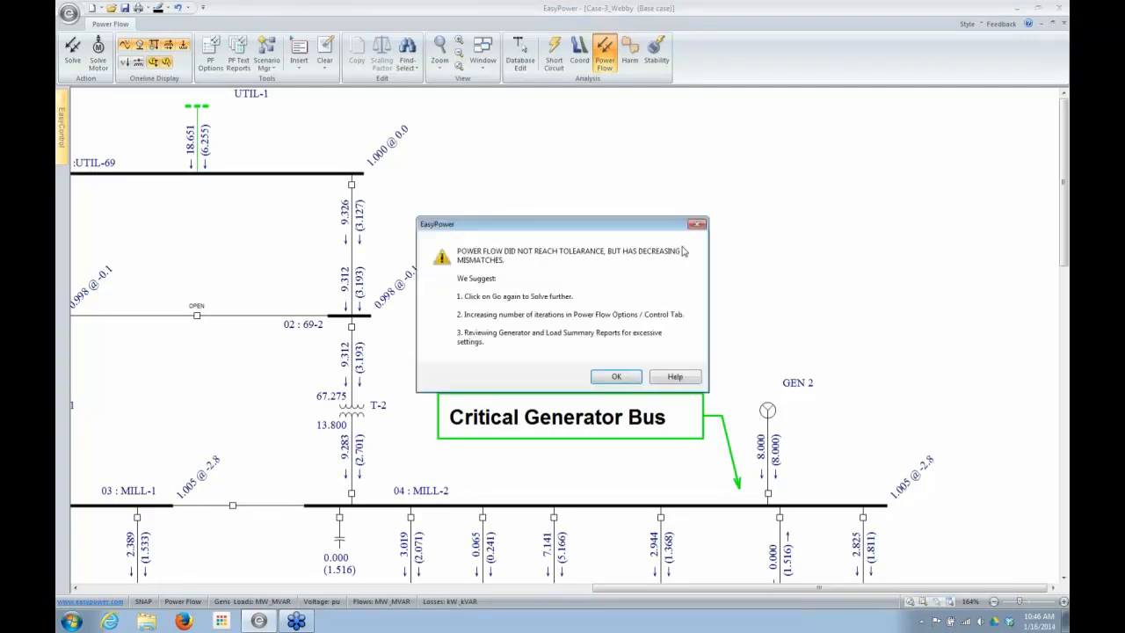
click(615, 376)
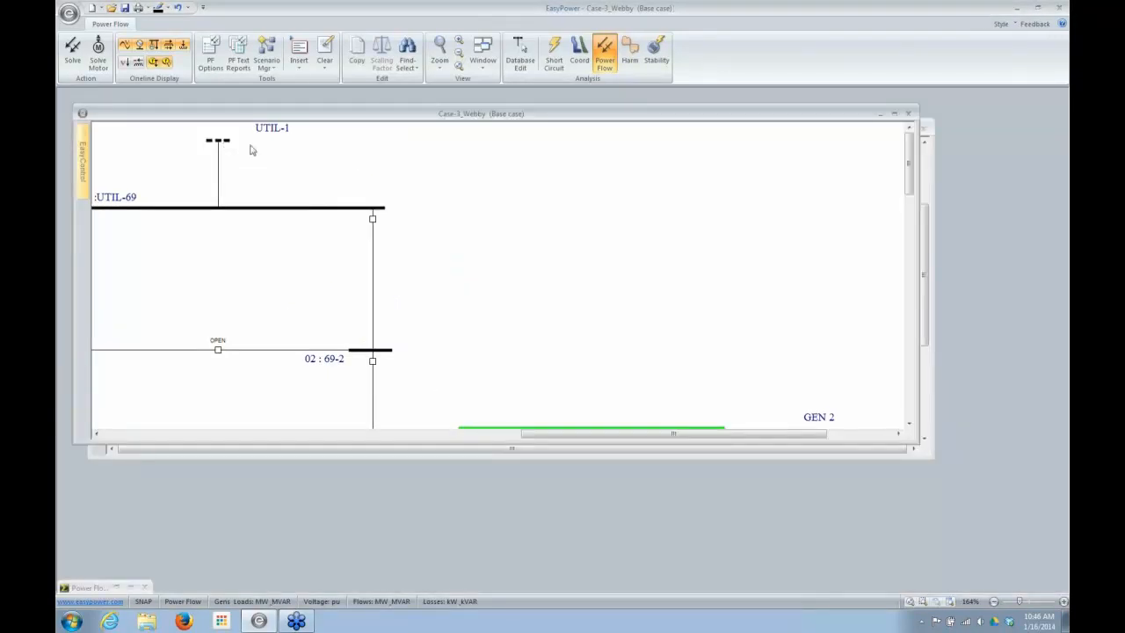
click(893, 114)
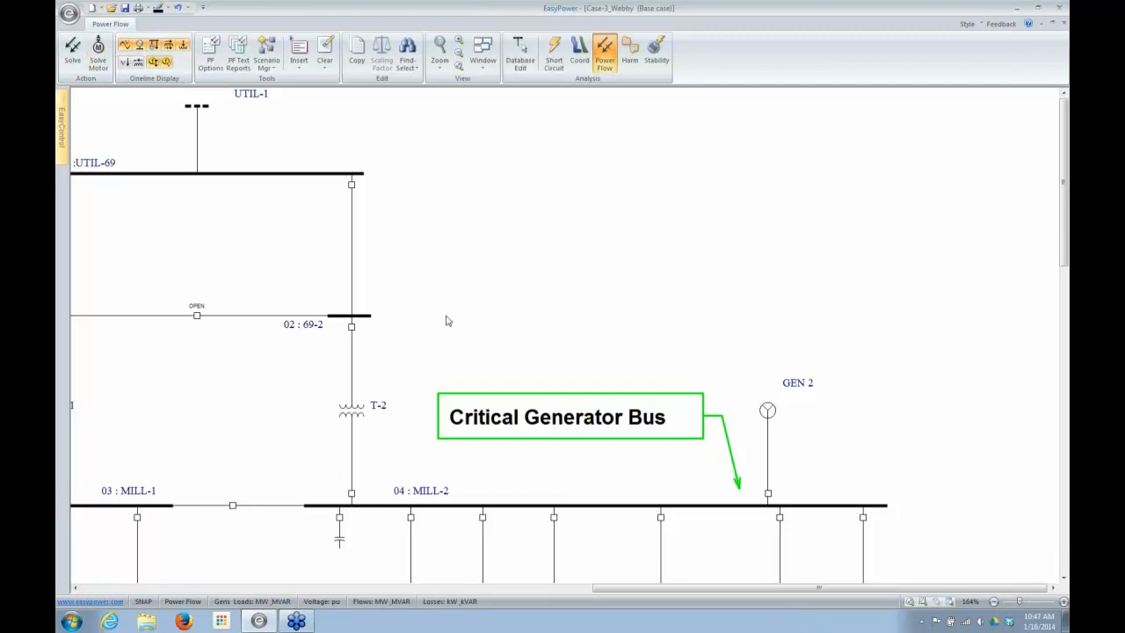
double_click(768, 413)
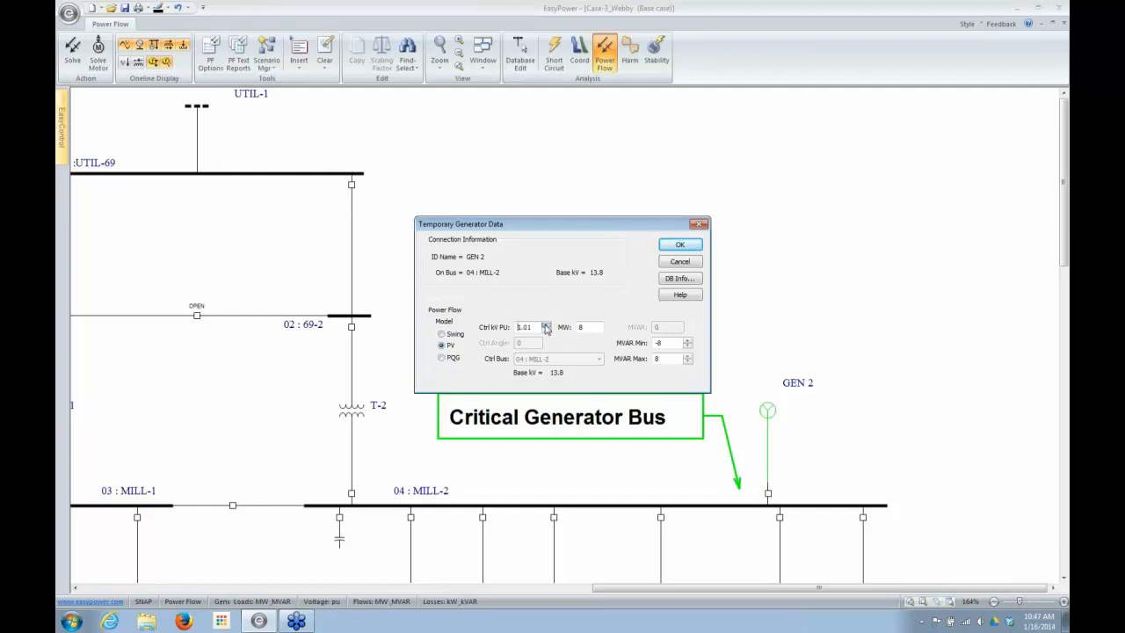
click(674, 245)
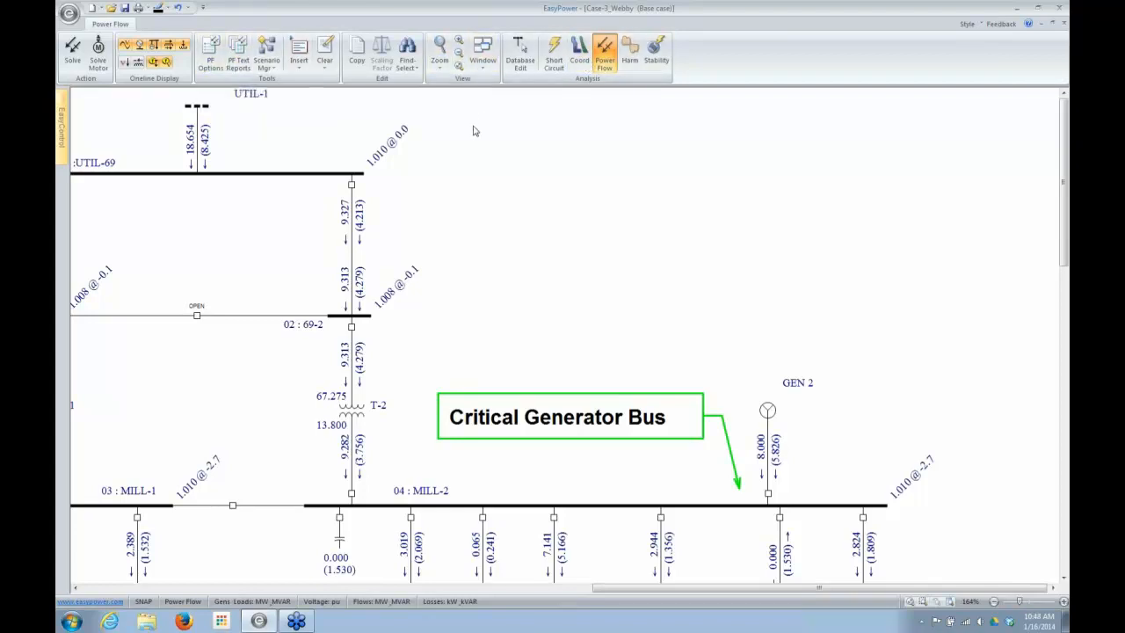
Enable all summary reports in the power flow text output and open the Power Flow Summary Report at full size
click(238, 54)
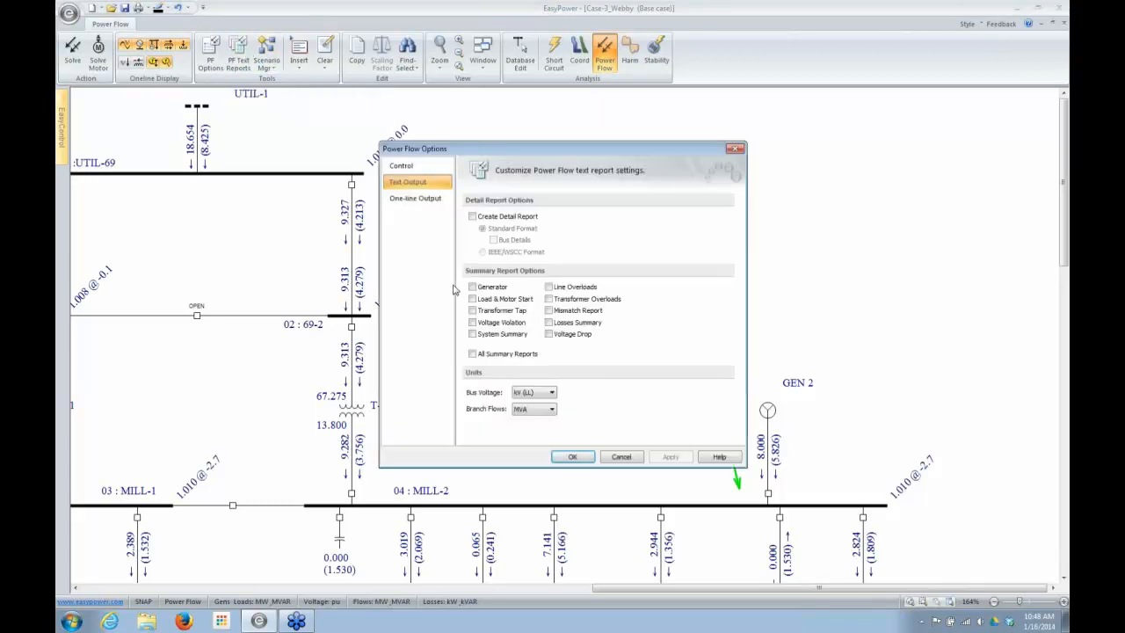
click(473, 354)
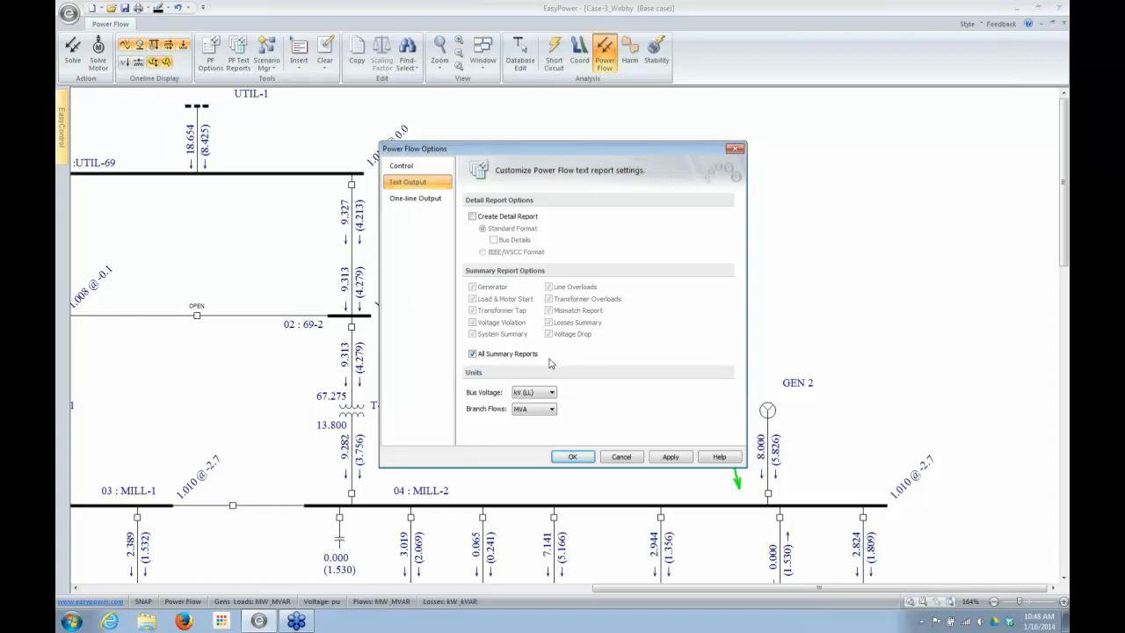
click(571, 457)
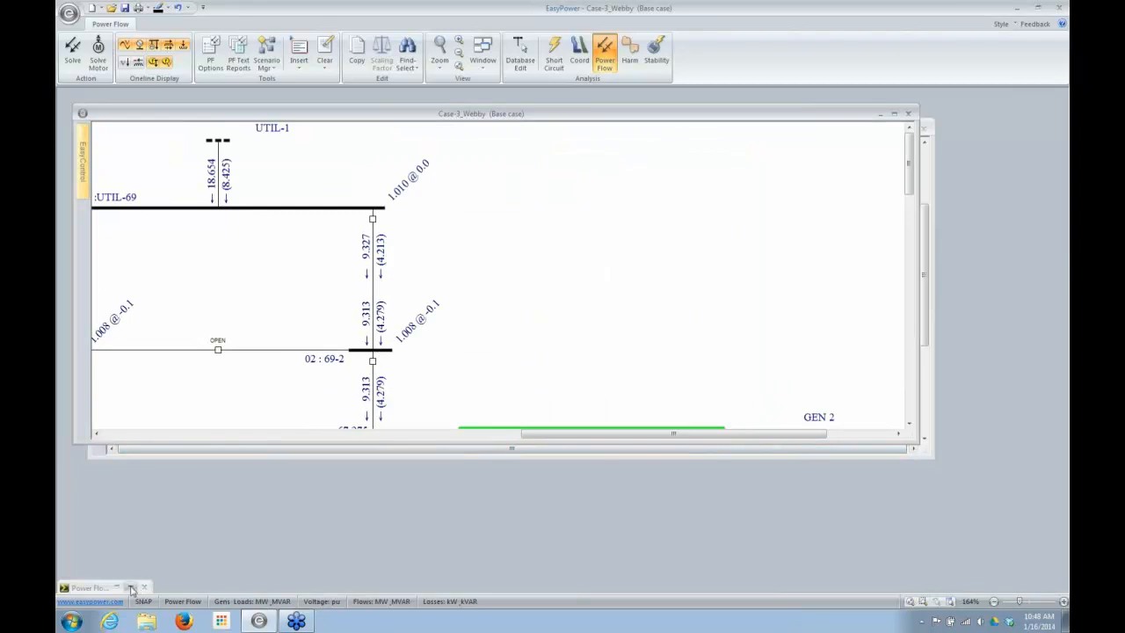
click(131, 589)
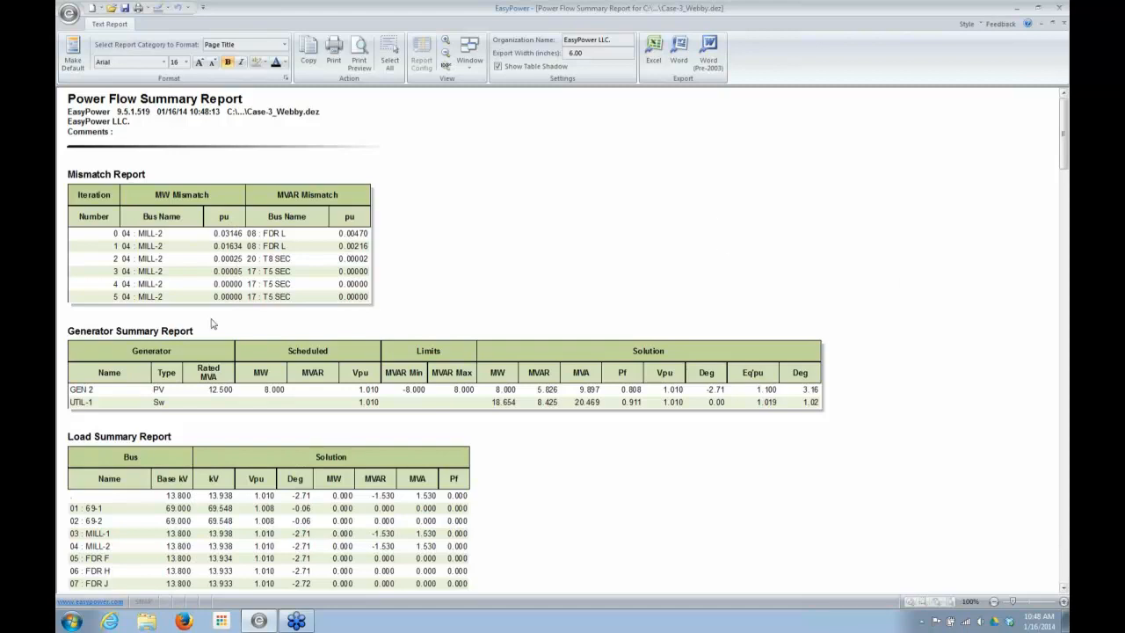
Examine the summary report's generator, load, system, transformer tap, line overload and transformer overload tables
scroll(209, 373, down, 2)
scroll(209, 373, down, 4)
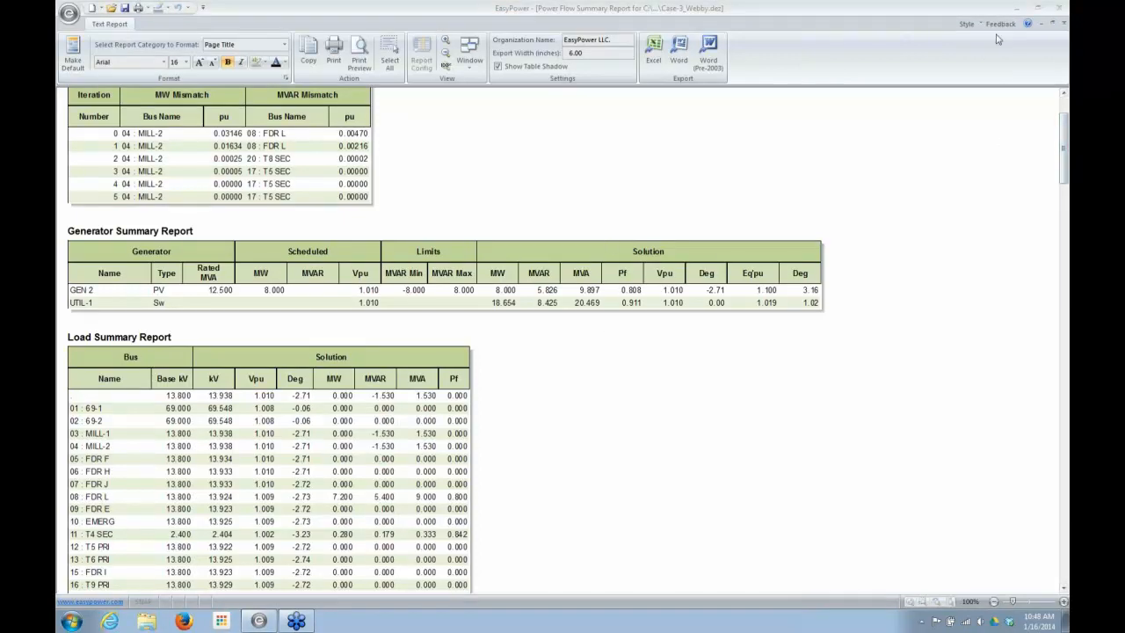
drag(1065, 129, 1065, 209)
scroll(373, 136, down, 5)
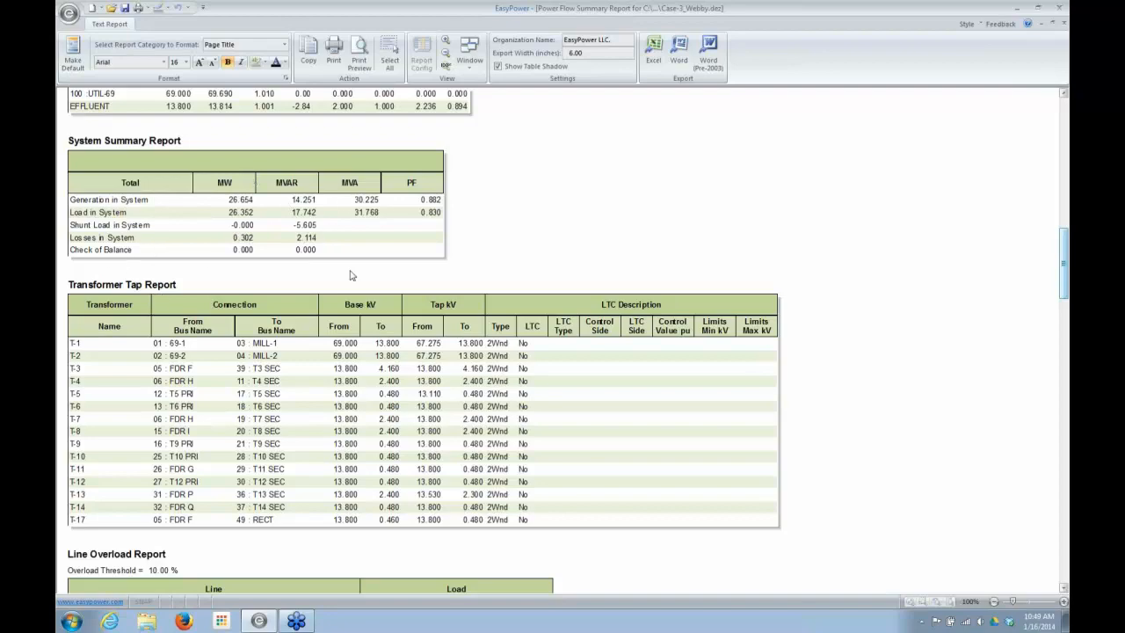
mouse_move(1063, 232)
mouse_down()
mouse_move(1060, 283)
mouse_move(1055, 250)
mouse_up()
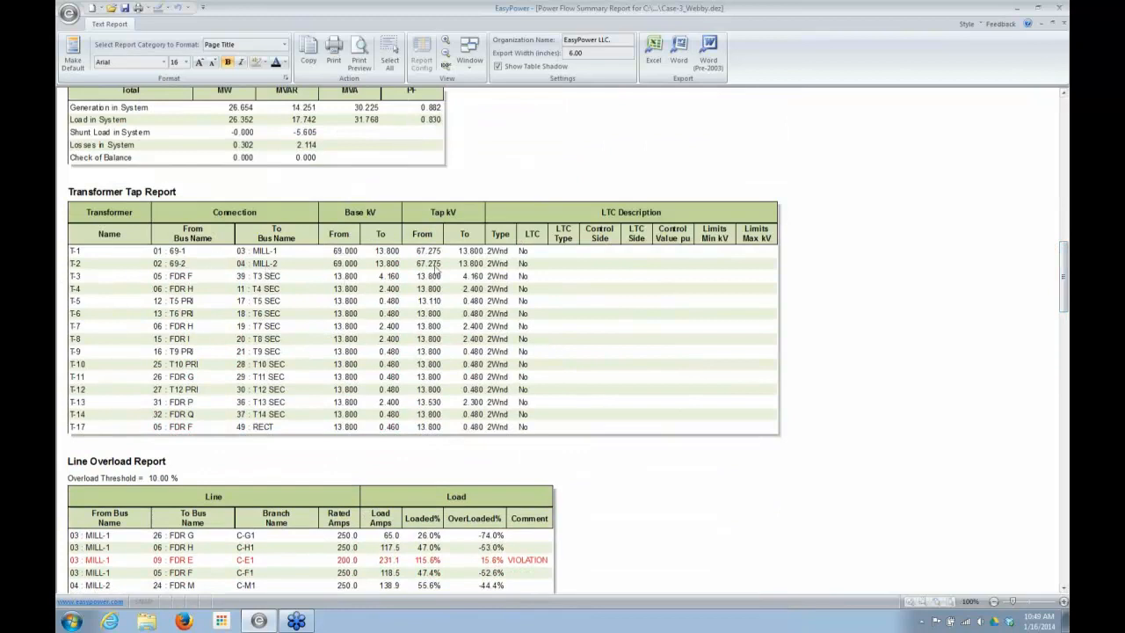
scroll(615, 475, down, 2)
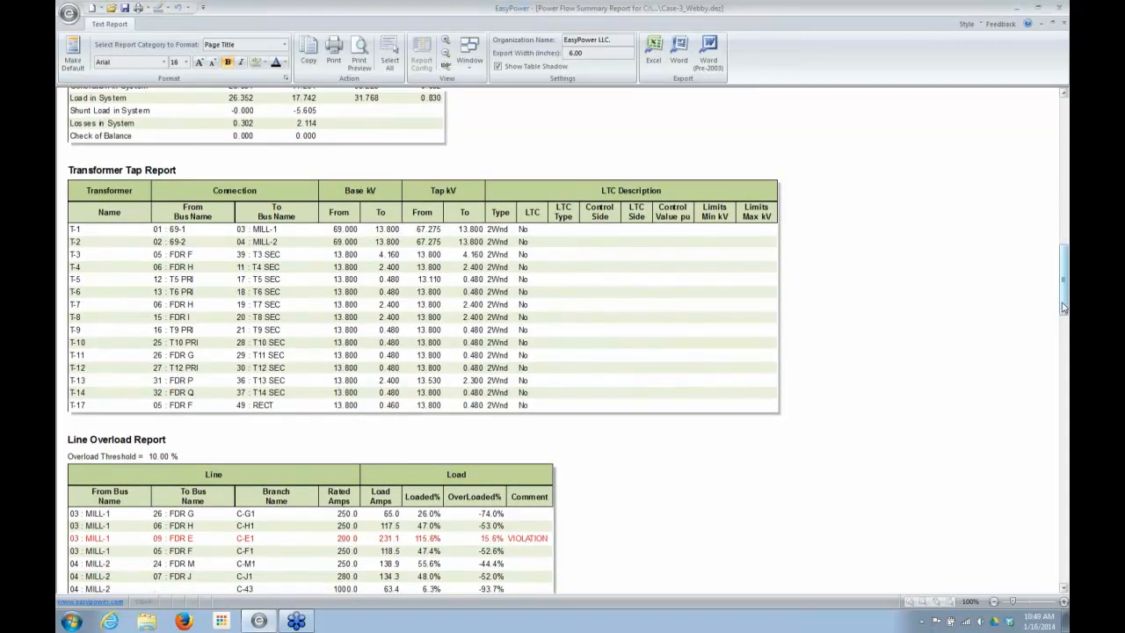
drag(1063, 309, 1063, 352)
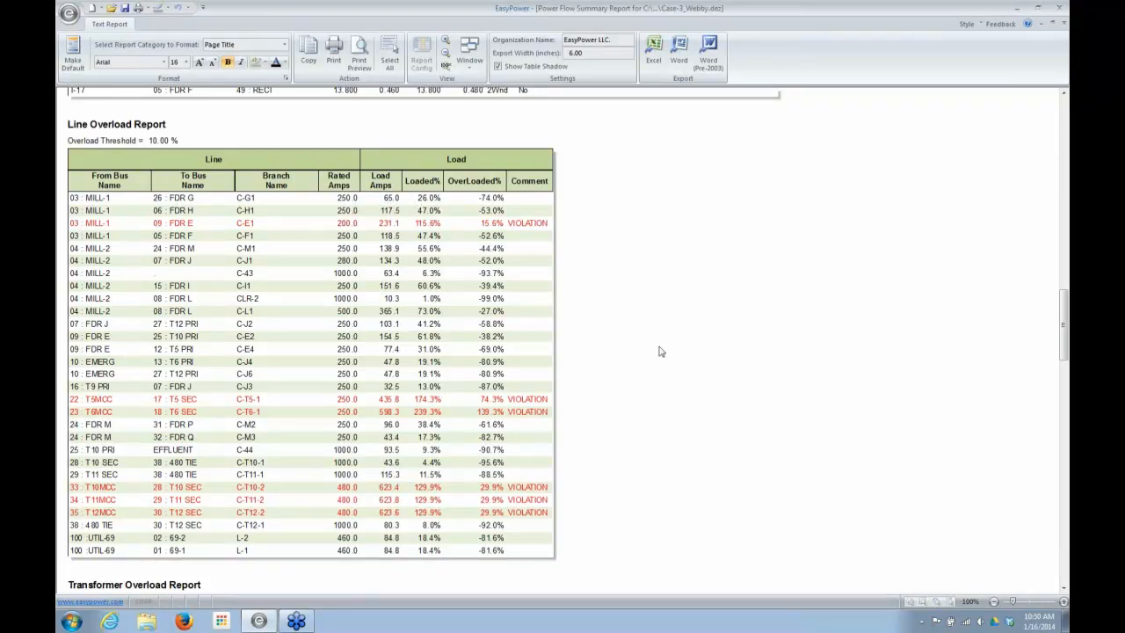
scroll(718, 401, down, 1)
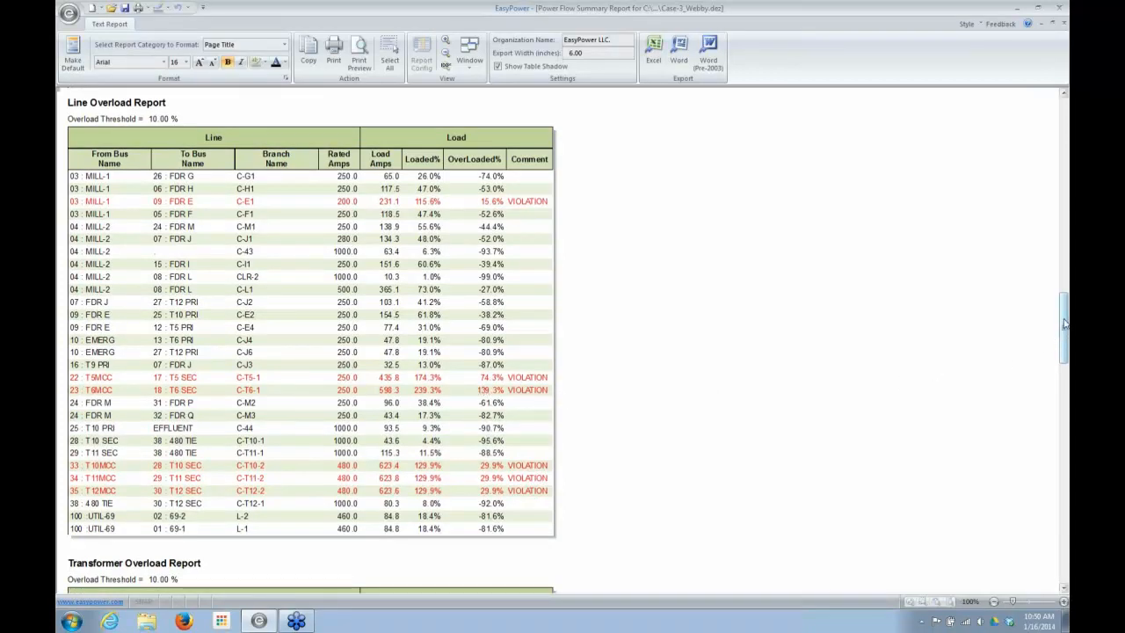
drag(1063, 324, 1063, 384)
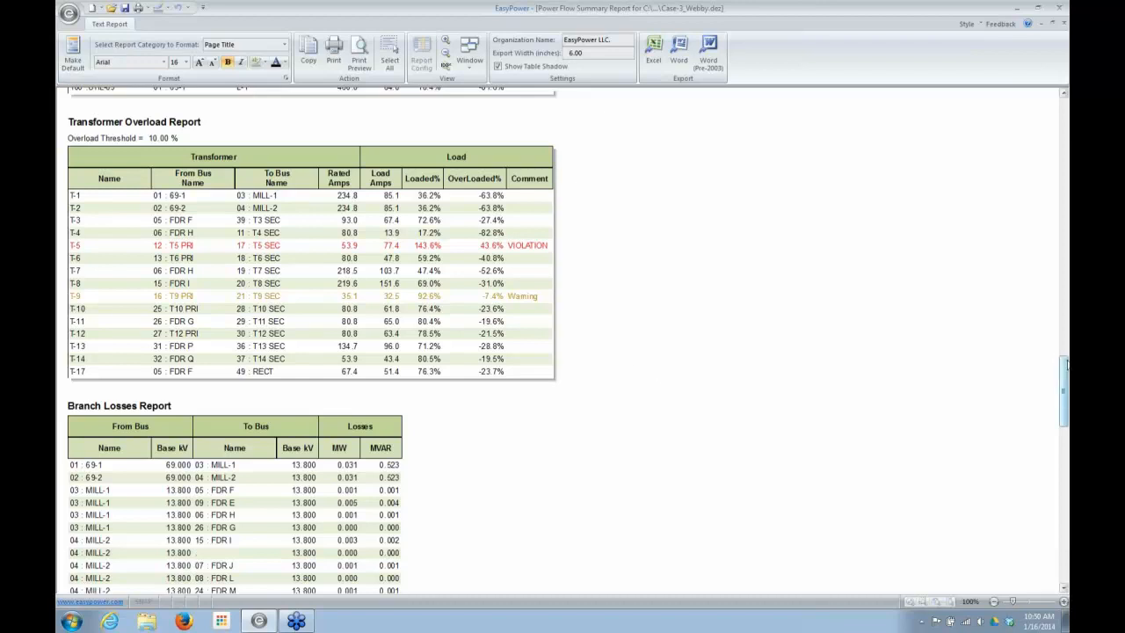
Close the summary report and set the power flow text output to create a detail report with all summary reports turned off
drag(1064, 362, 1061, 132)
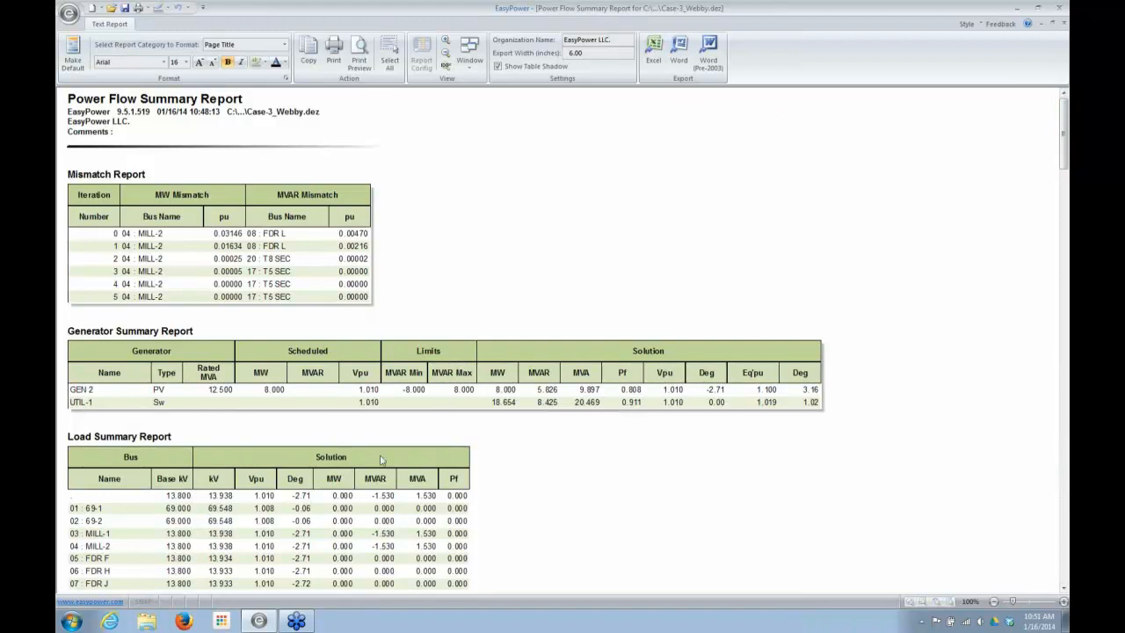
click(1064, 27)
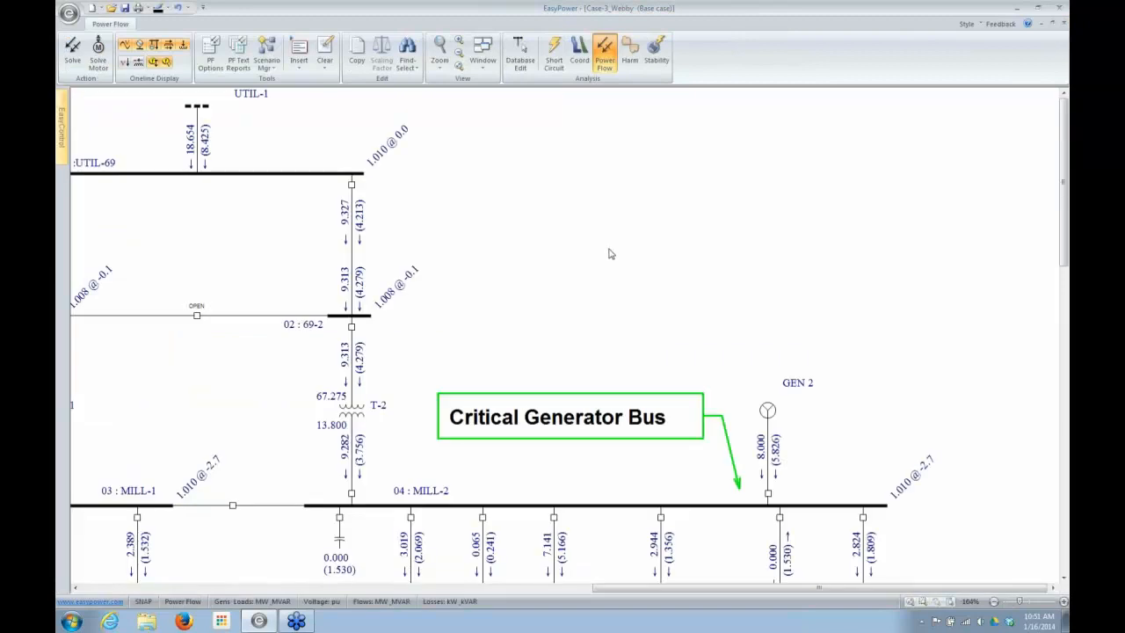
click(239, 54)
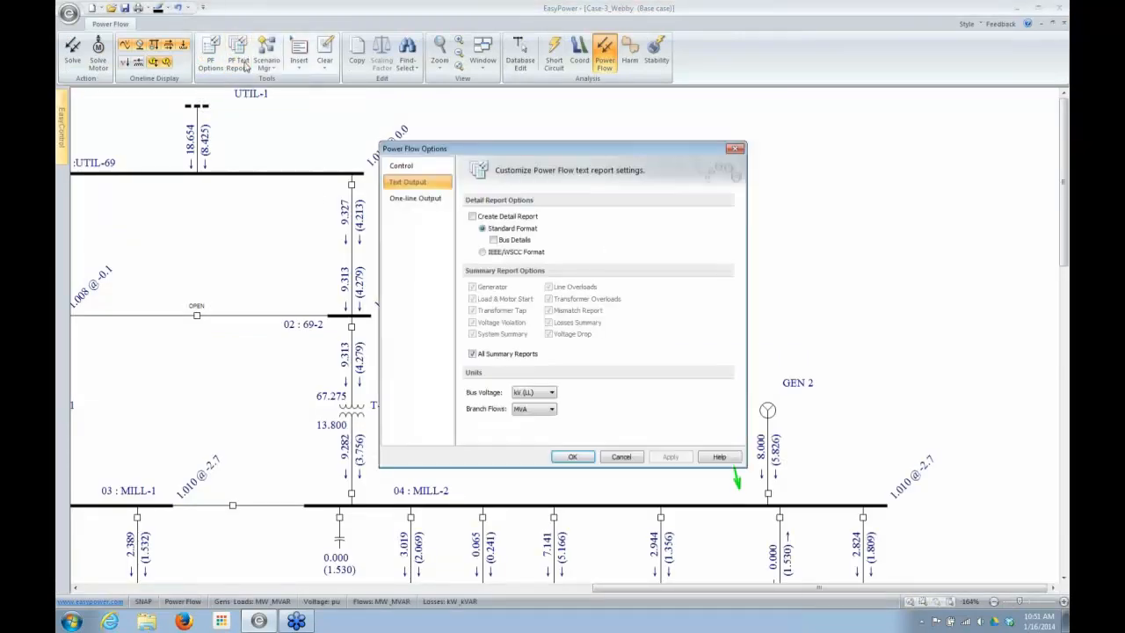
click(471, 217)
click(471, 353)
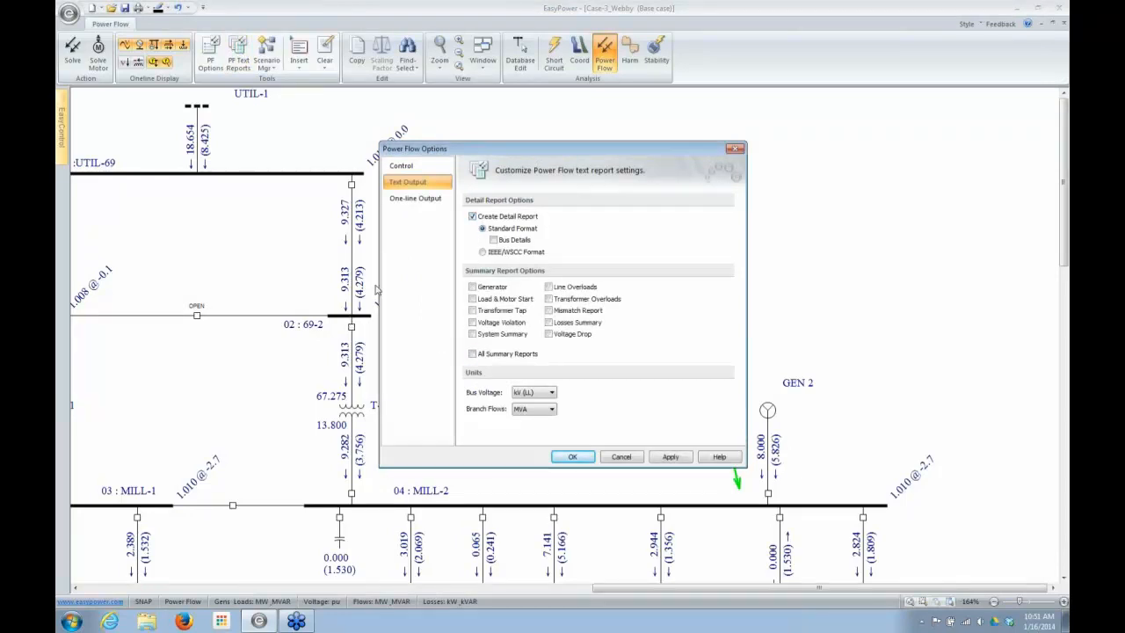
click(571, 457)
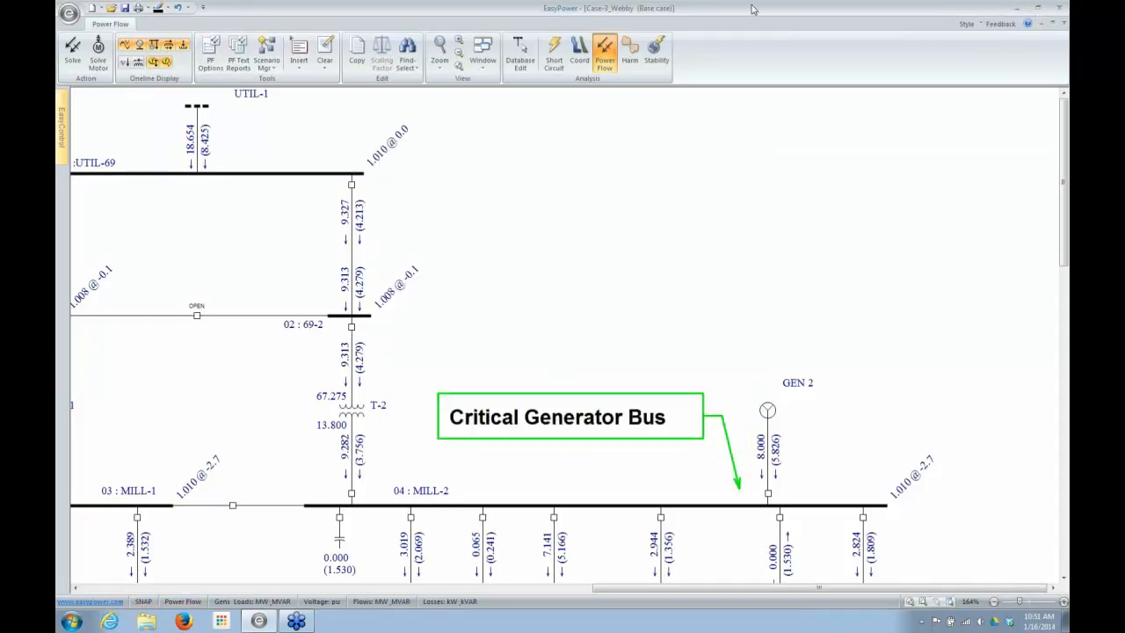
Open the Power Flow Detail Report and examine the branch flows and loads tables bus by bus, ending back at its beginning
click(483, 52)
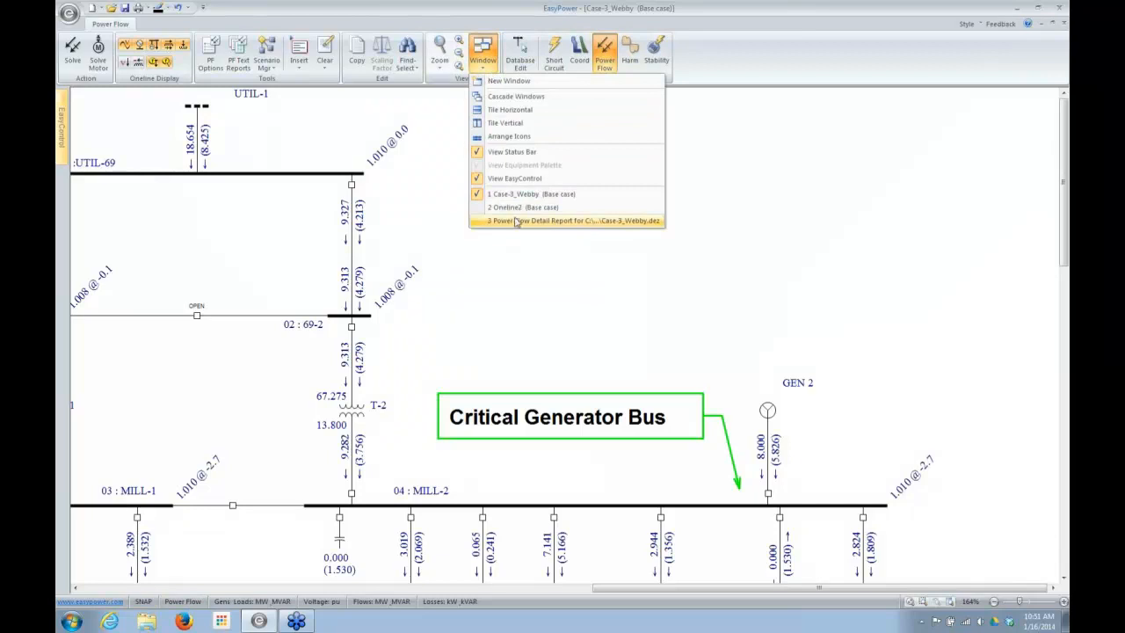
click(517, 222)
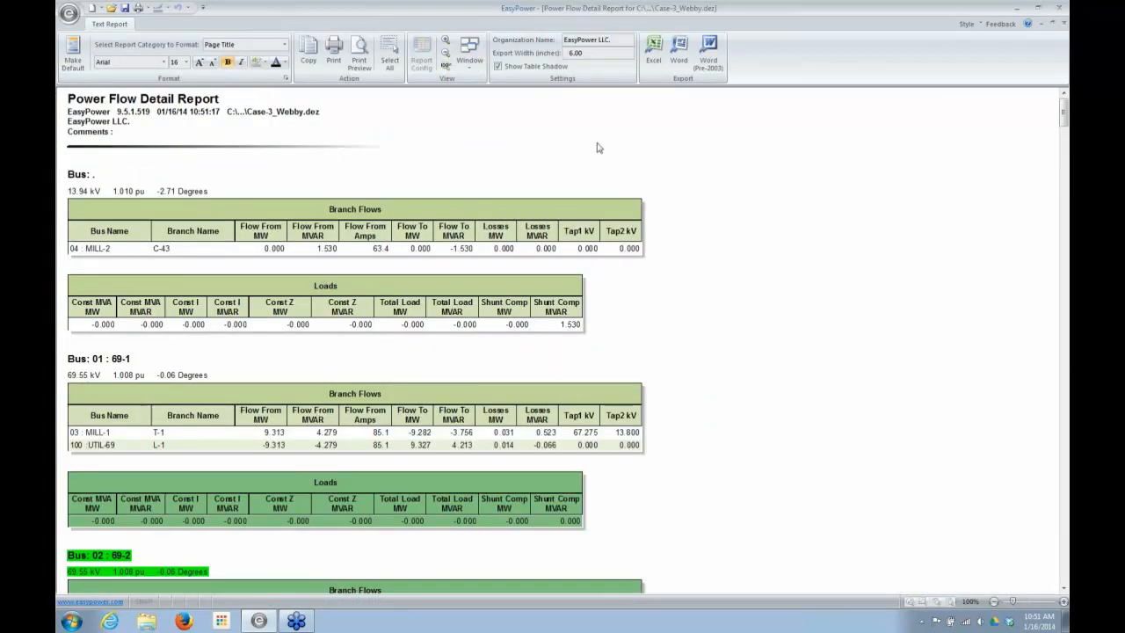
scroll(869, 404, down, 1)
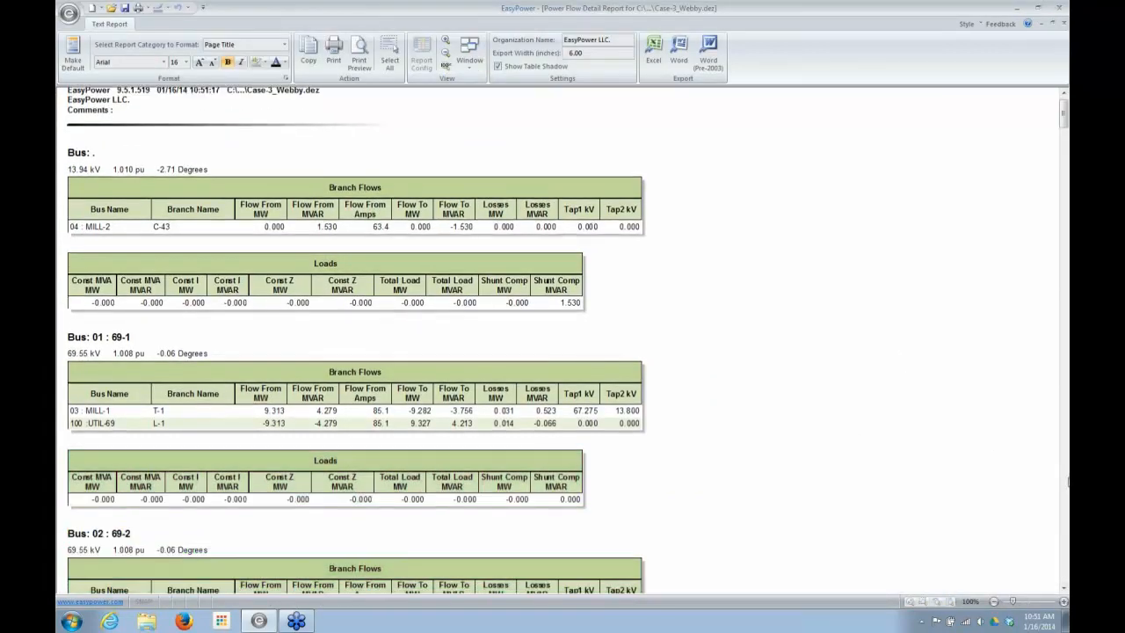
click(1066, 481)
scroll(875, 445, down, 1)
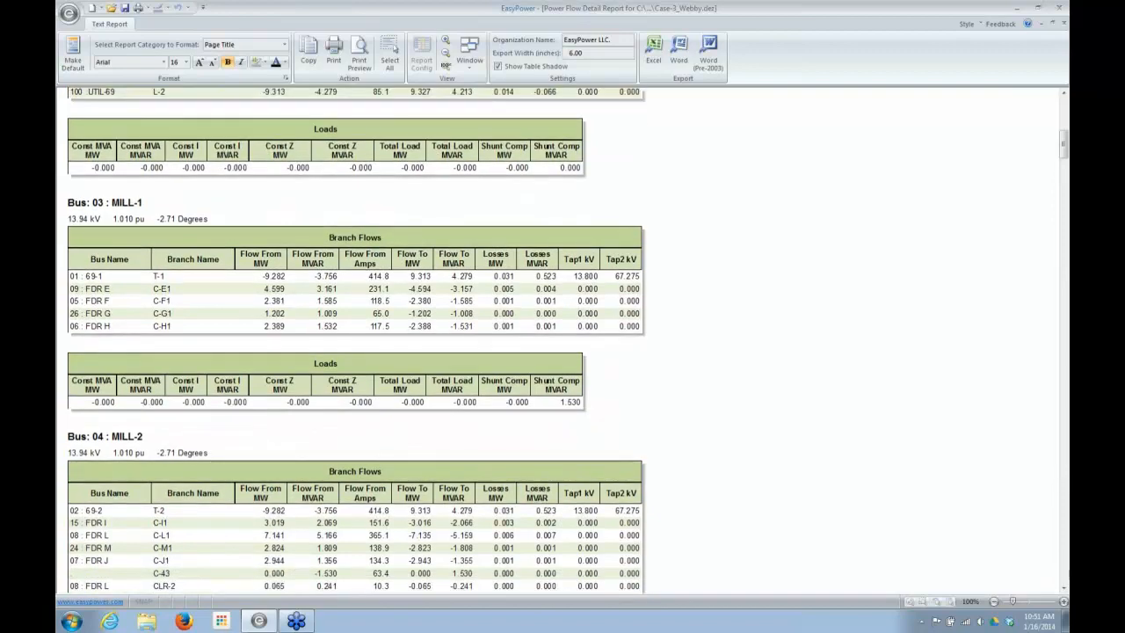
click(1065, 580)
click(1065, 580)
click(1064, 580)
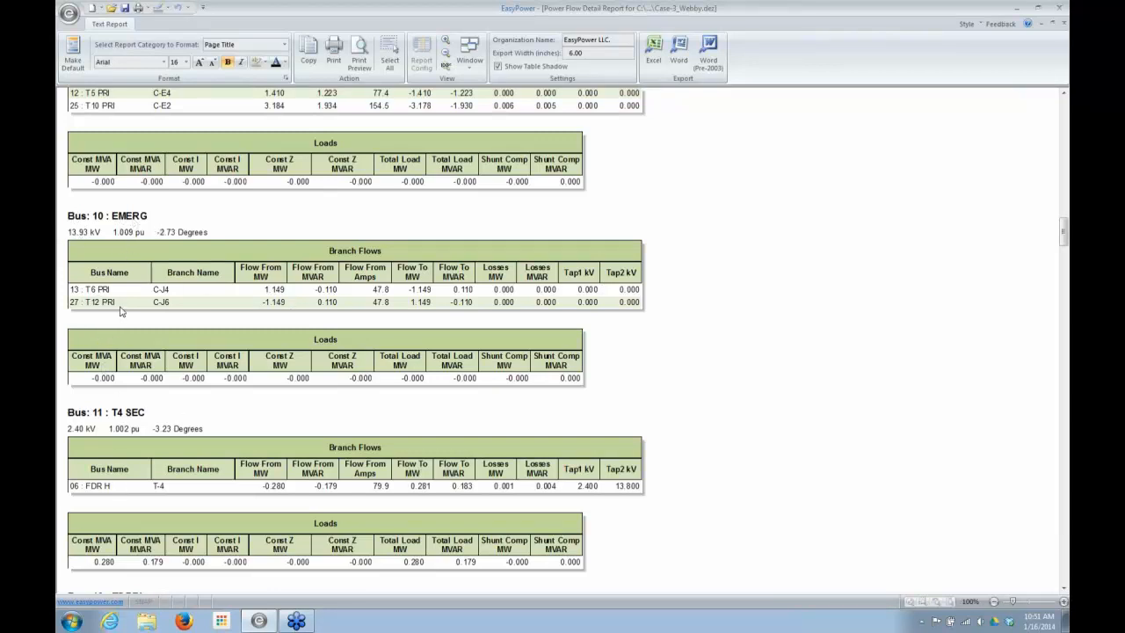
click(1065, 540)
click(1066, 540)
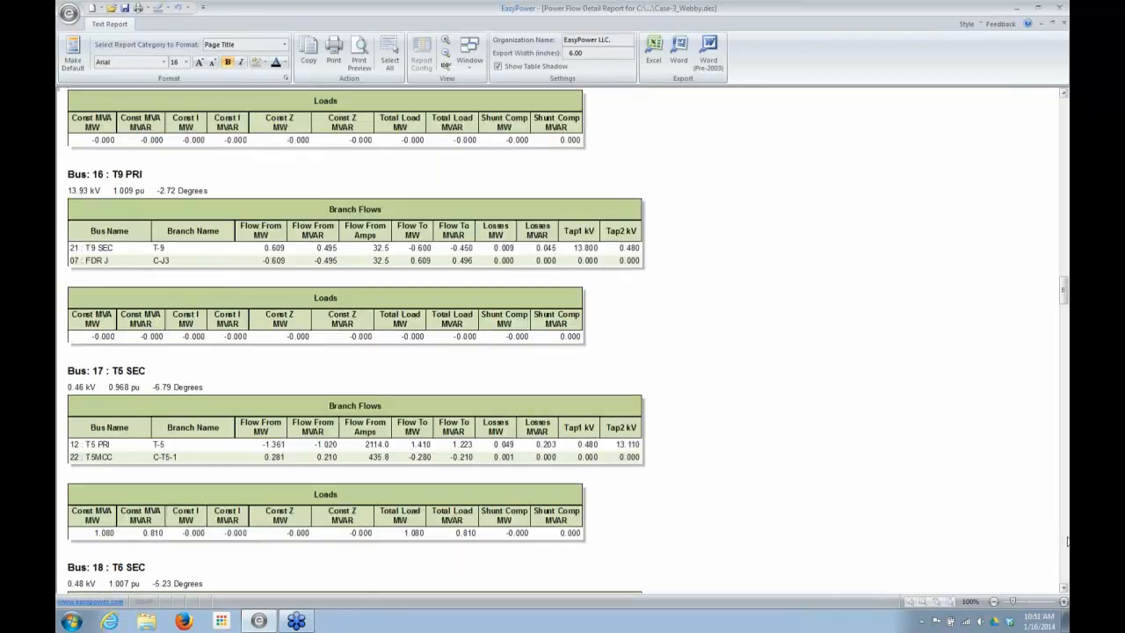
click(1066, 527)
click(1067, 510)
click(1068, 490)
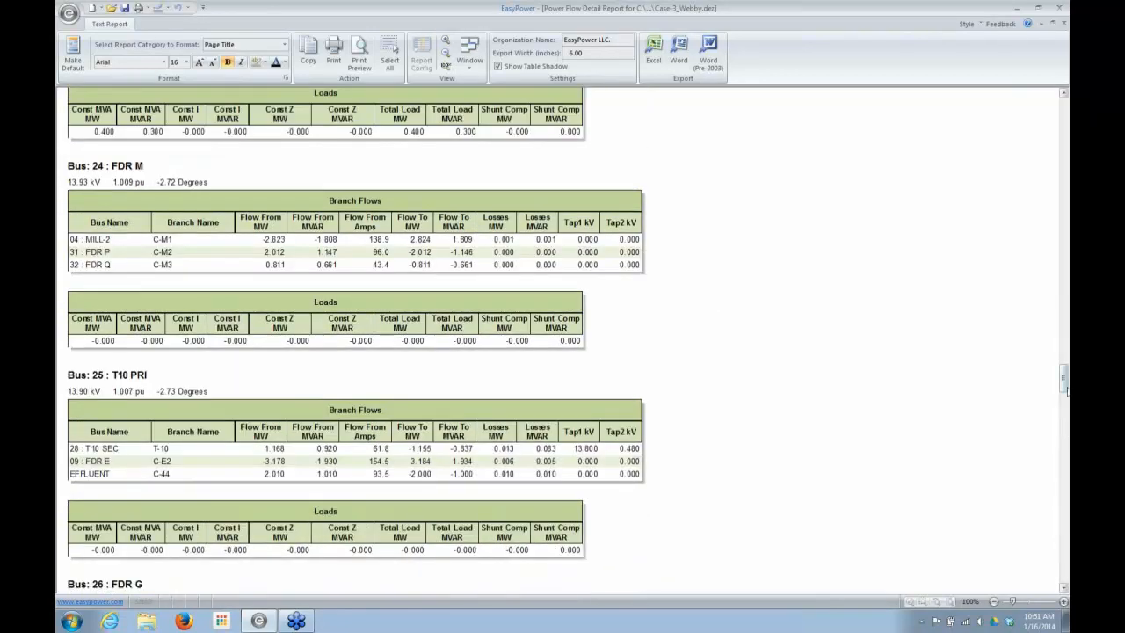
drag(1068, 392, 1063, 409)
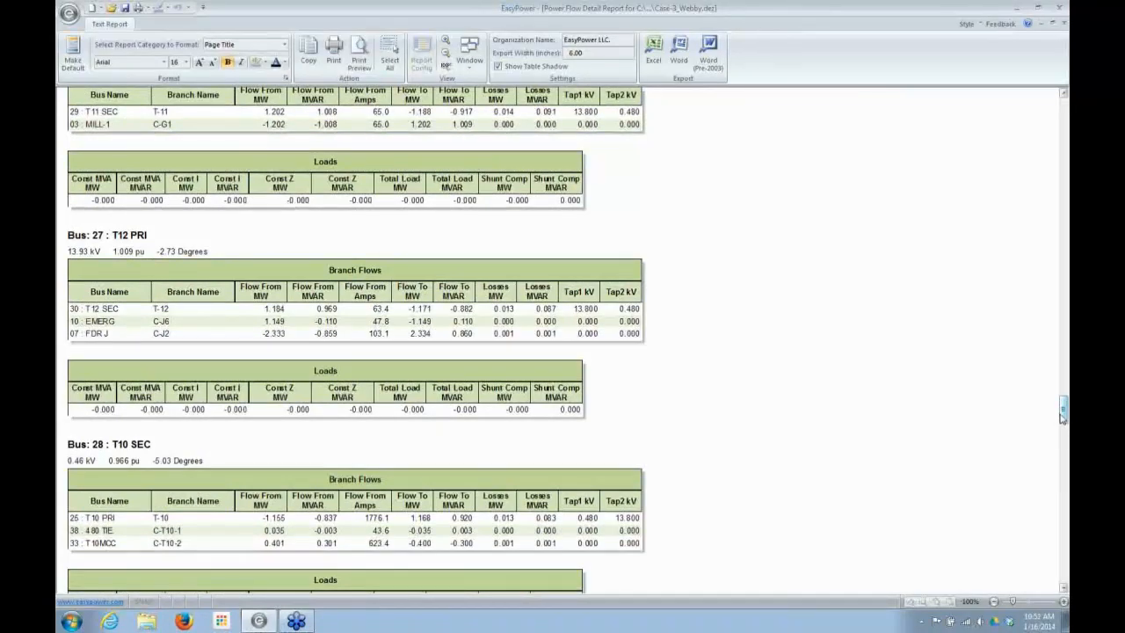
drag(1063, 417, 1063, 110)
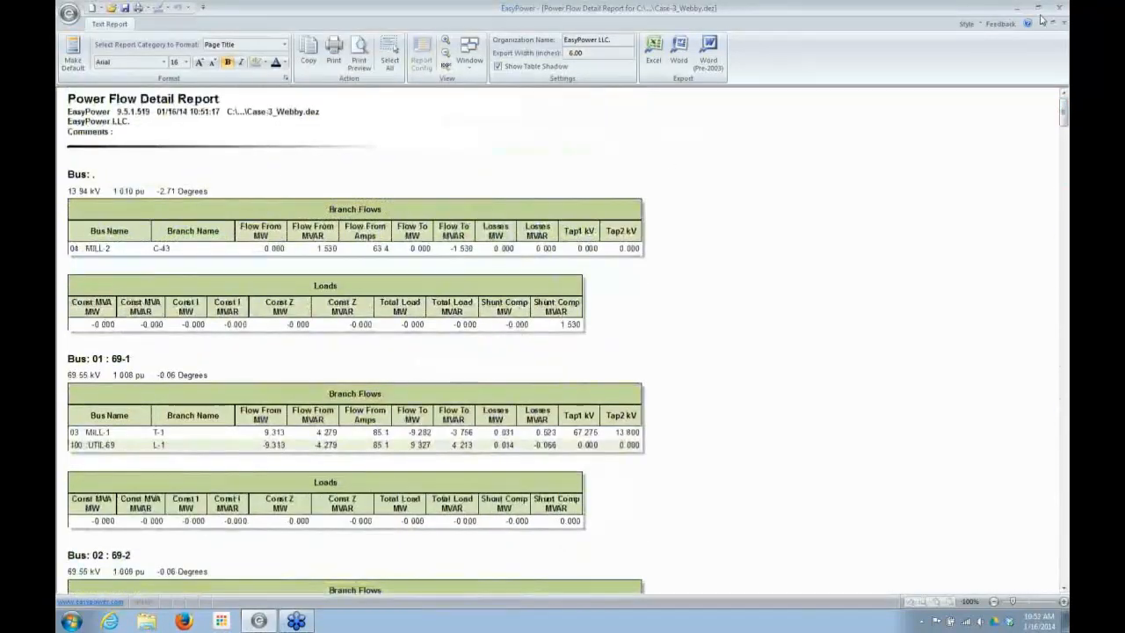